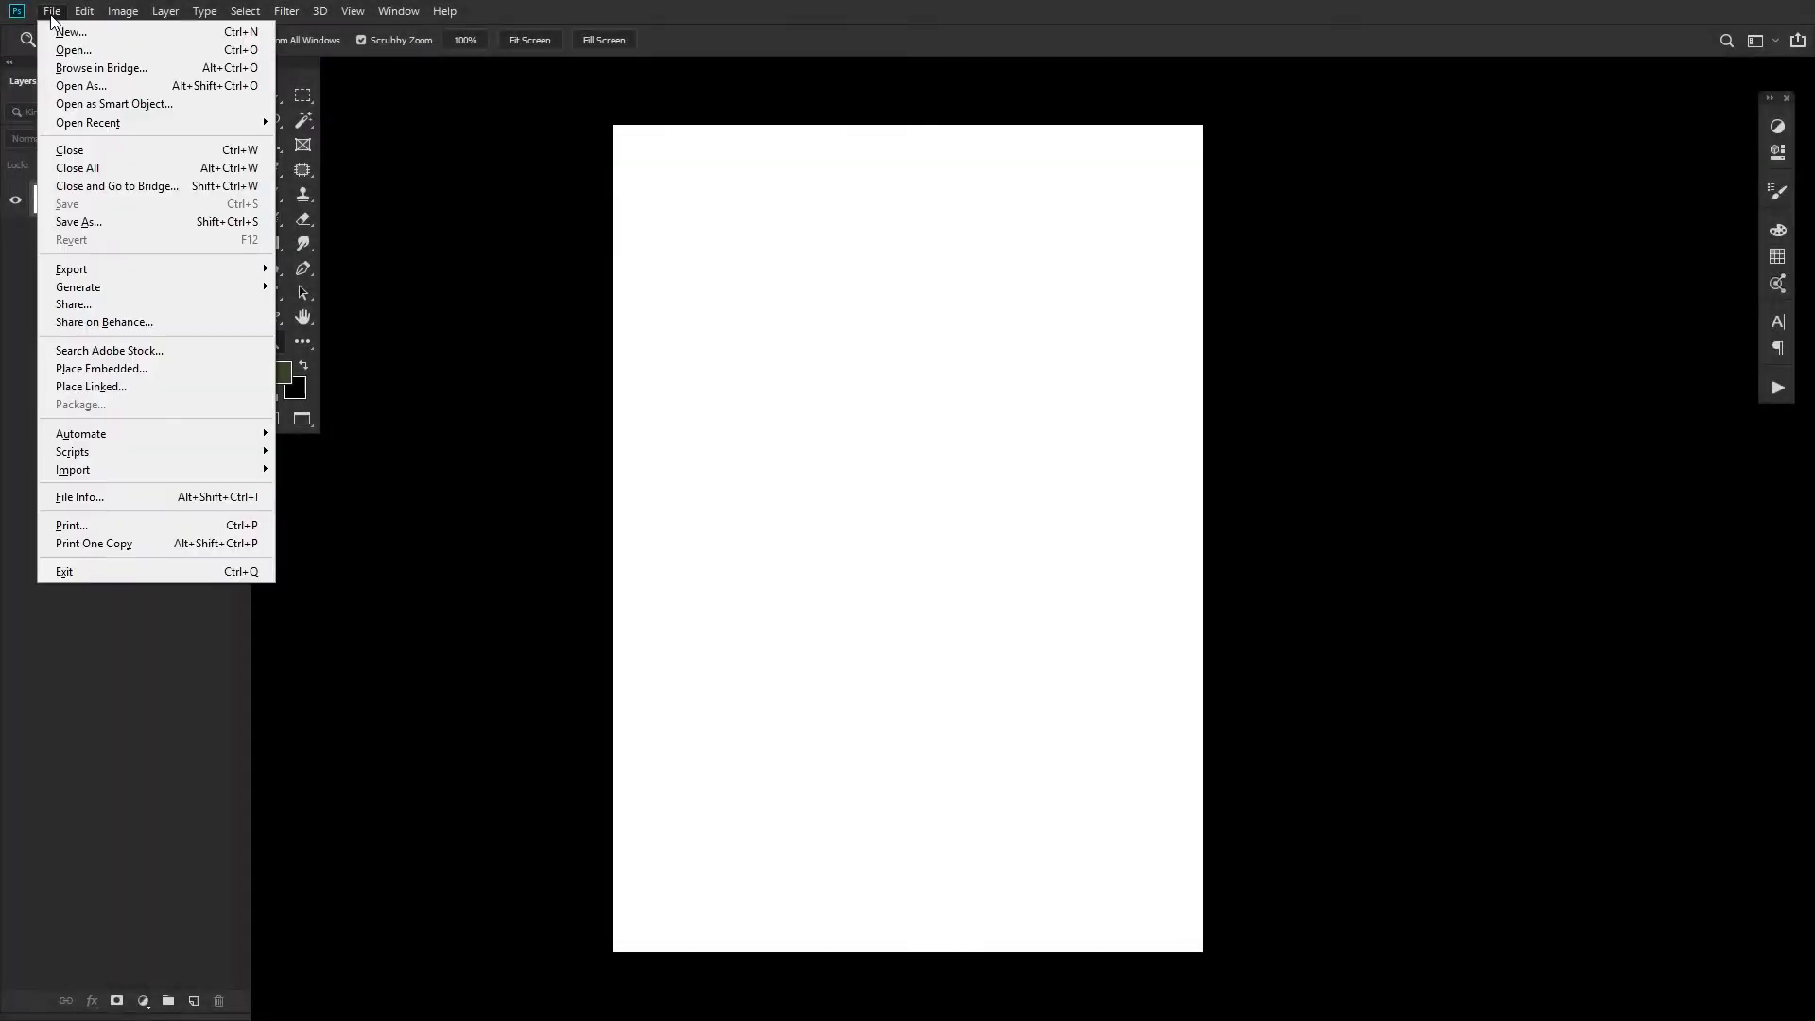
Step: Create a new document and draw a black sunburst custom shape about 3267 px wide and high
{"action": "left_click", "coordinate": [59, 33]}
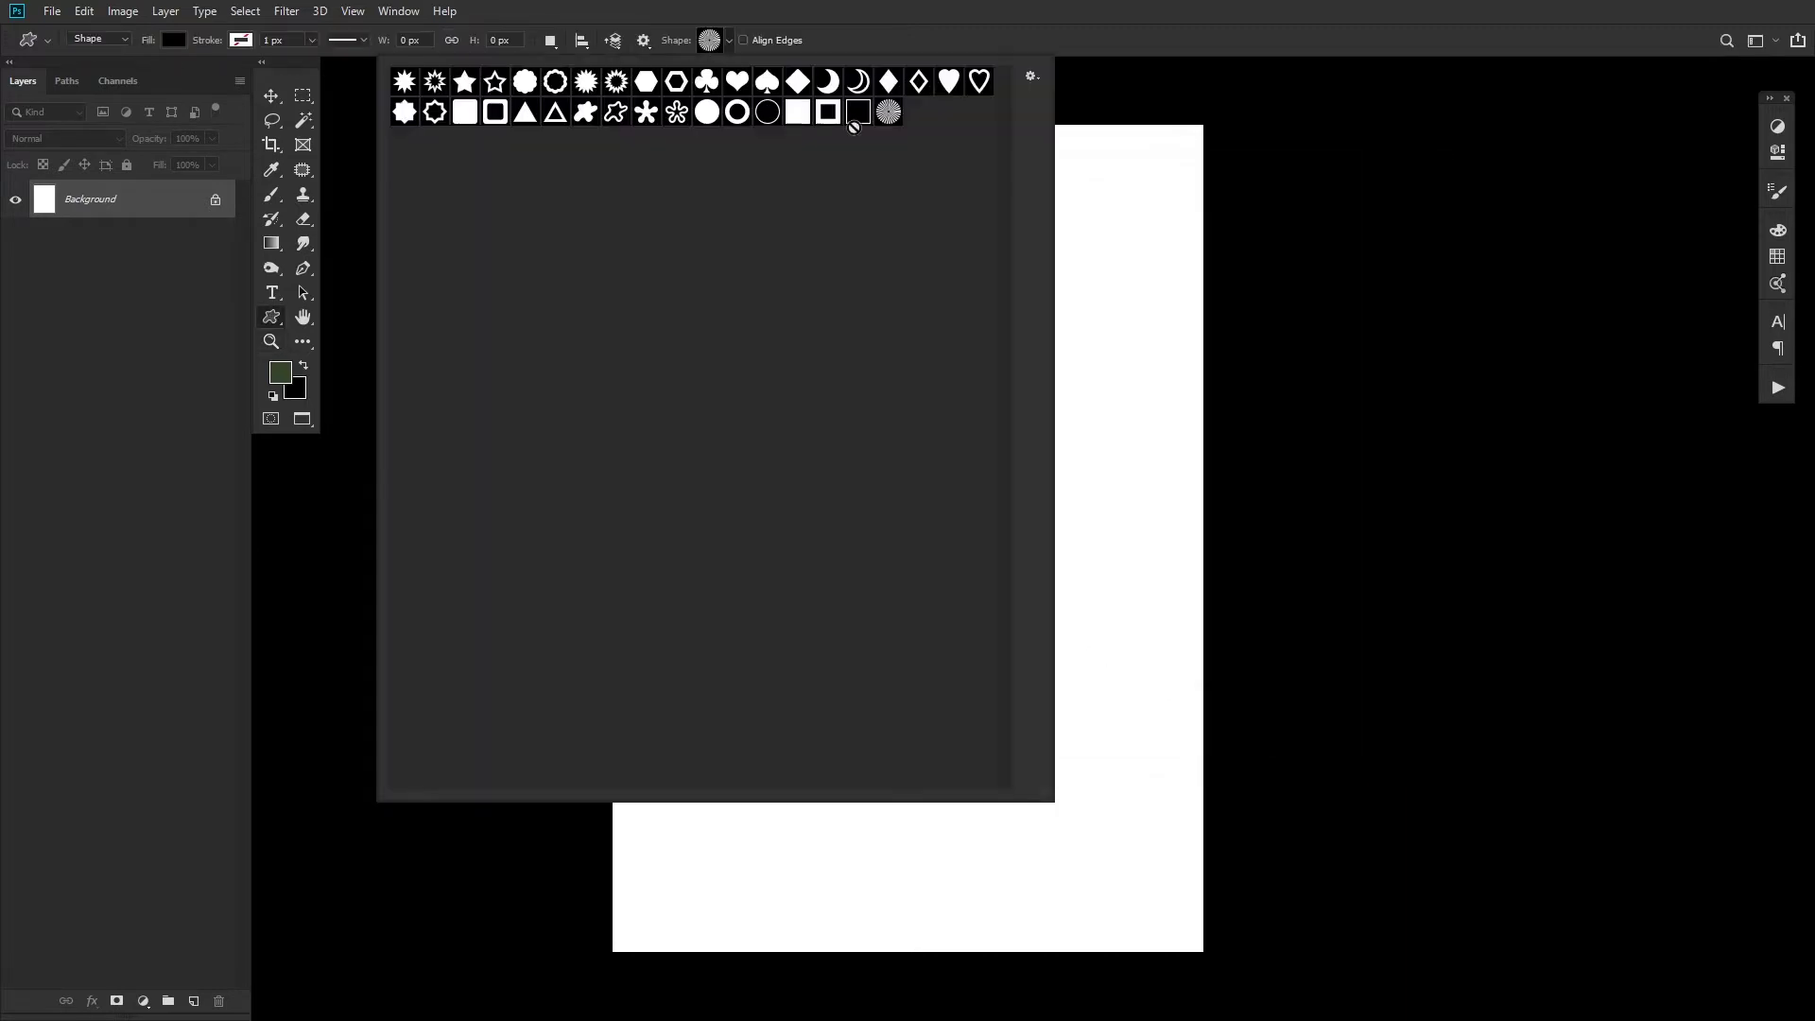
{"action": "double_click", "coordinate": [853, 128]}
{"action": "mouse_move", "coordinate": [683, 157]}
{"action": "left_mouse_down"}
{"action": "mouse_move", "coordinate": [1421, 1000]}
{"action": "mouse_move", "coordinate": [1710, 977]}
{"action": "left_mouse_up"}
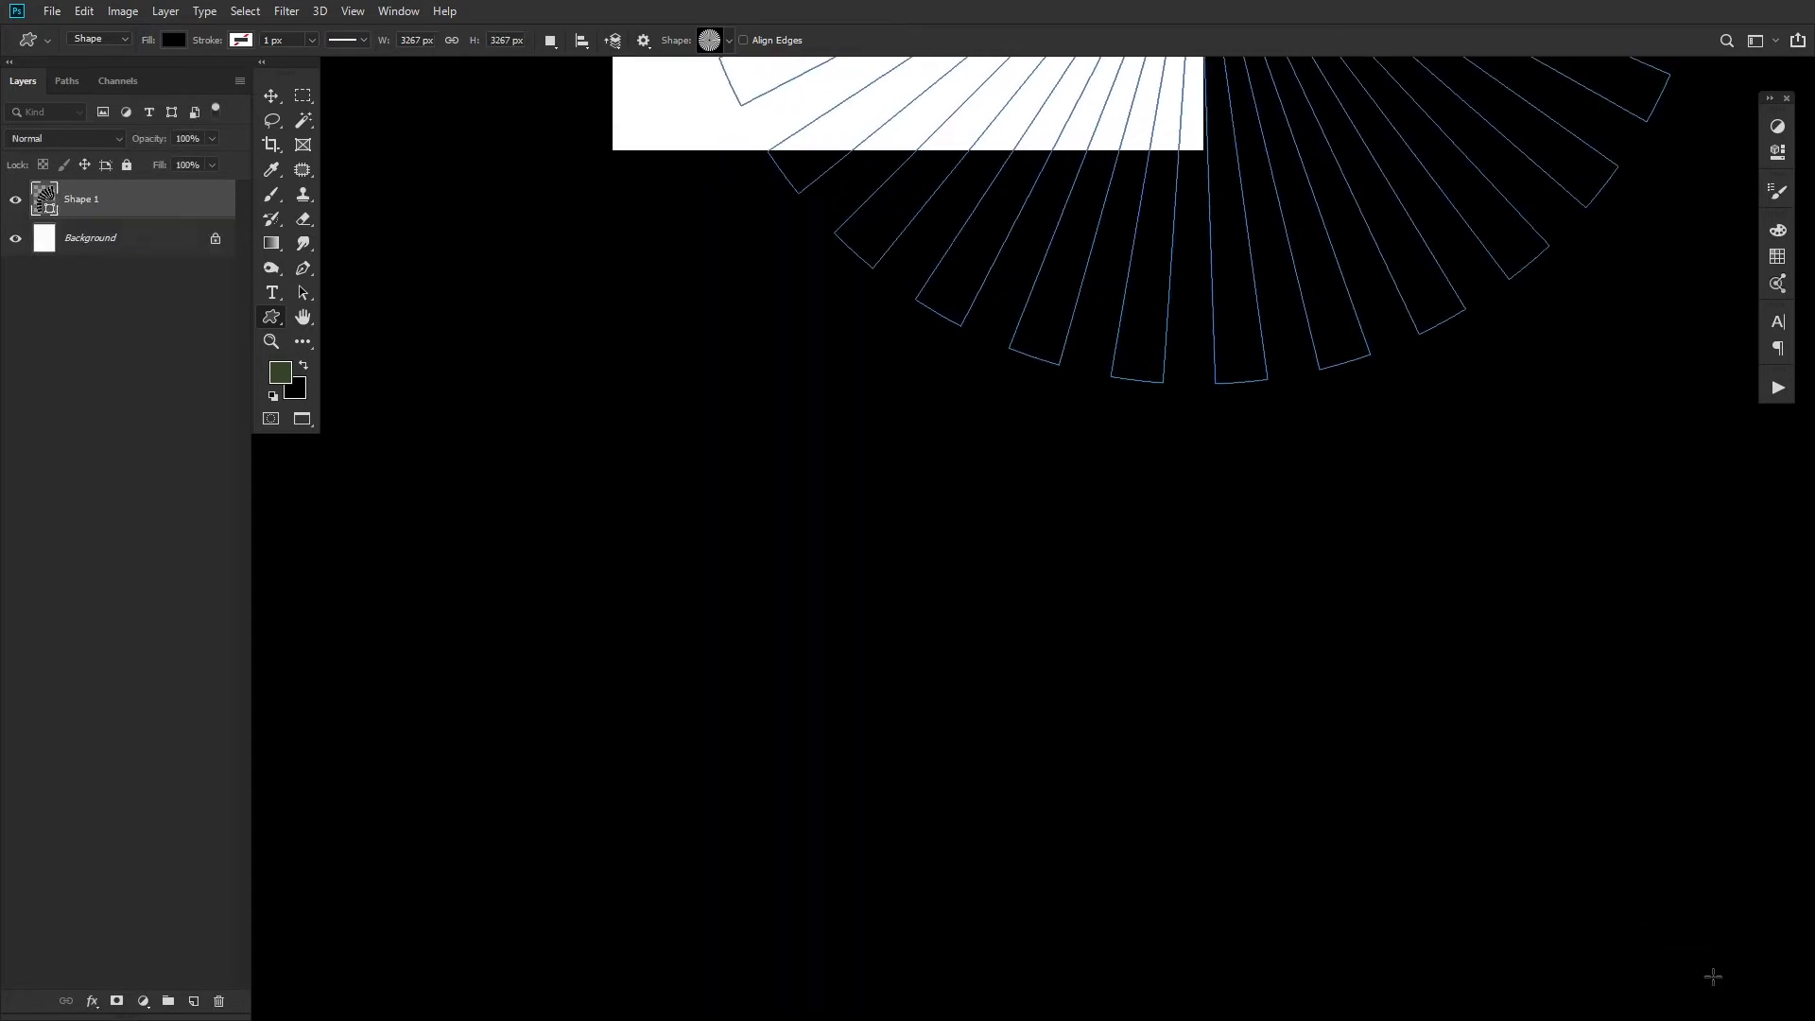
Step: Enlarge the sunburst shape proportionally to 156.63% so its rays extend past the page edges
{"action": "left_click_drag", "start_coordinate": [968, 215], "coordinate": [943, 920]}
{"action": "left_click_drag", "start_coordinate": [983, 478], "coordinate": [927, 548]}
{"action": "left_click", "coordinate": [280, 101]}
{"action": "left_click_drag", "start_coordinate": [823, 484], "coordinate": [916, 761]}
{"action": "left_click_drag", "start_coordinate": [691, 412], "coordinate": [464, 135]}
{"action": "left_click_drag", "start_coordinate": [1095, 856], "coordinate": [1028, 549]}
{"action": "left_click_drag", "start_coordinate": [1028, 549], "coordinate": [886, 284]}
{"action": "left_click_drag", "start_coordinate": [1235, 751], "coordinate": [1057, 357]}
{"action": "left_click_drag", "start_coordinate": [1339, 469], "coordinate": [1639, 839]}
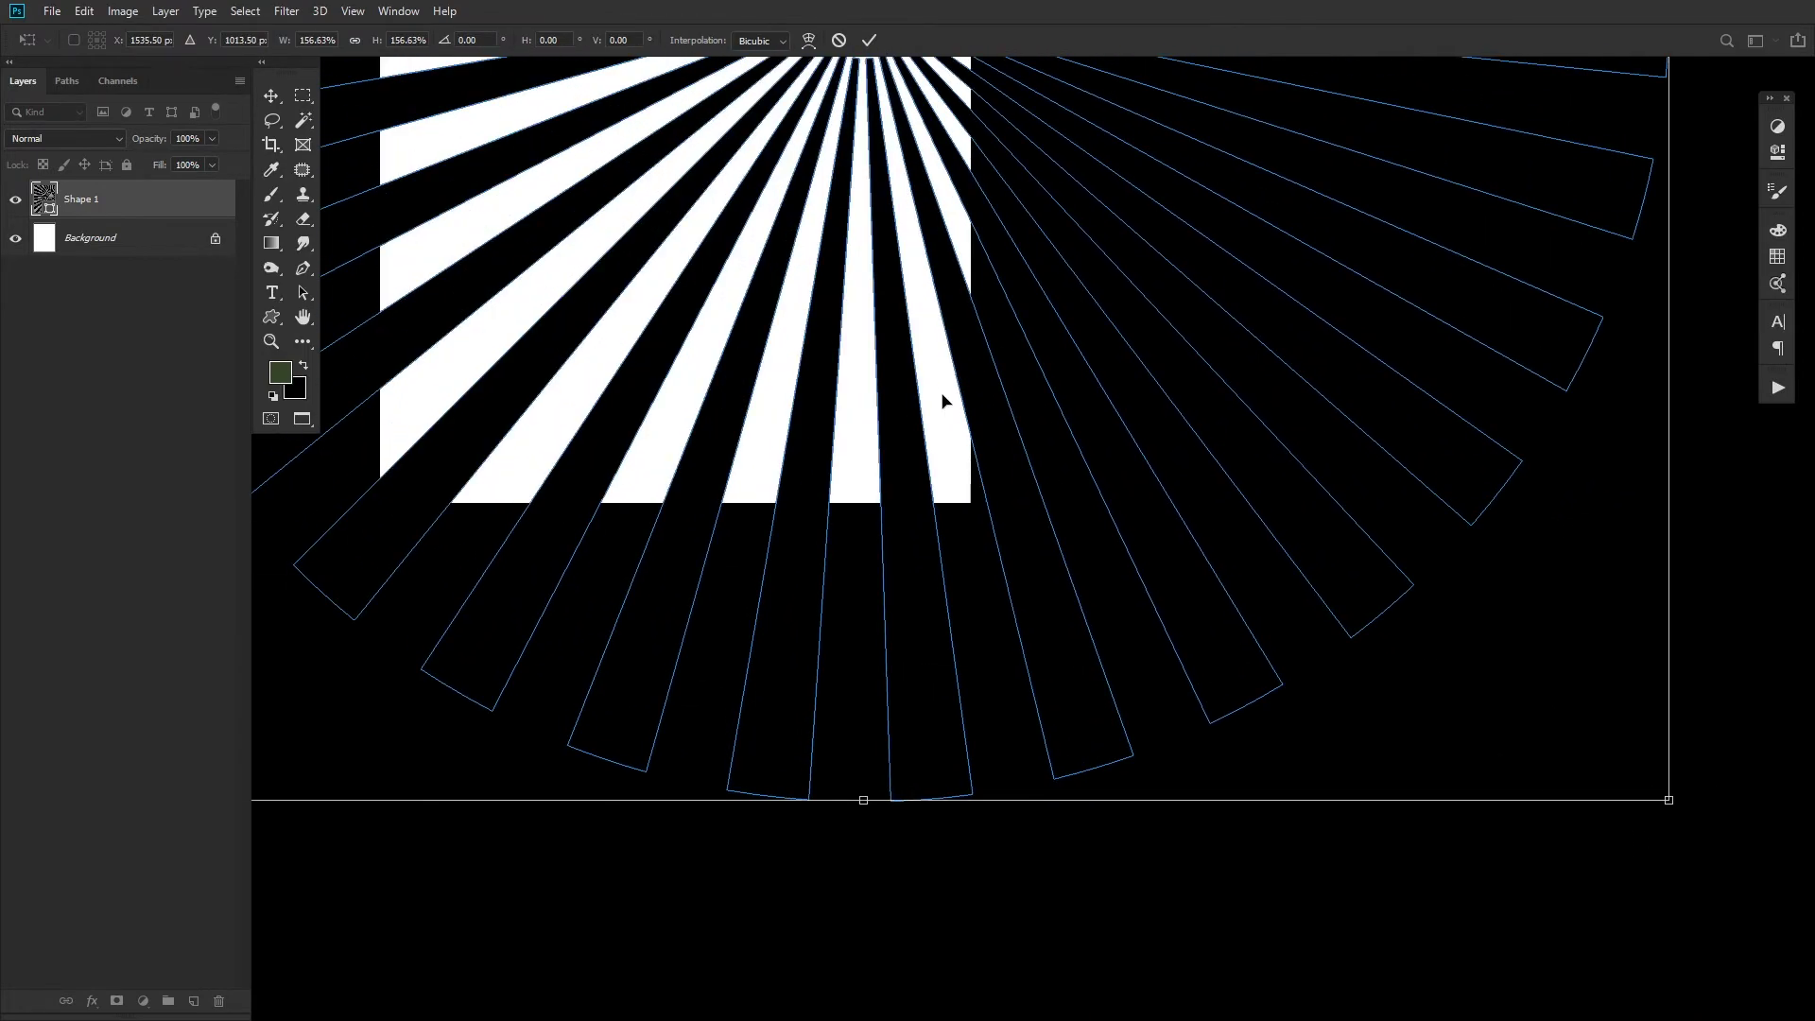
Step: Position the enlarged sunburst centred horizontally in the page's upper part, at about X 937.5 px and Y 686.5 px
{"action": "left_click_drag", "start_coordinate": [851, 336], "coordinate": [1075, 864]}
{"action": "left_click_drag", "start_coordinate": [1011, 552], "coordinate": [823, 452]}
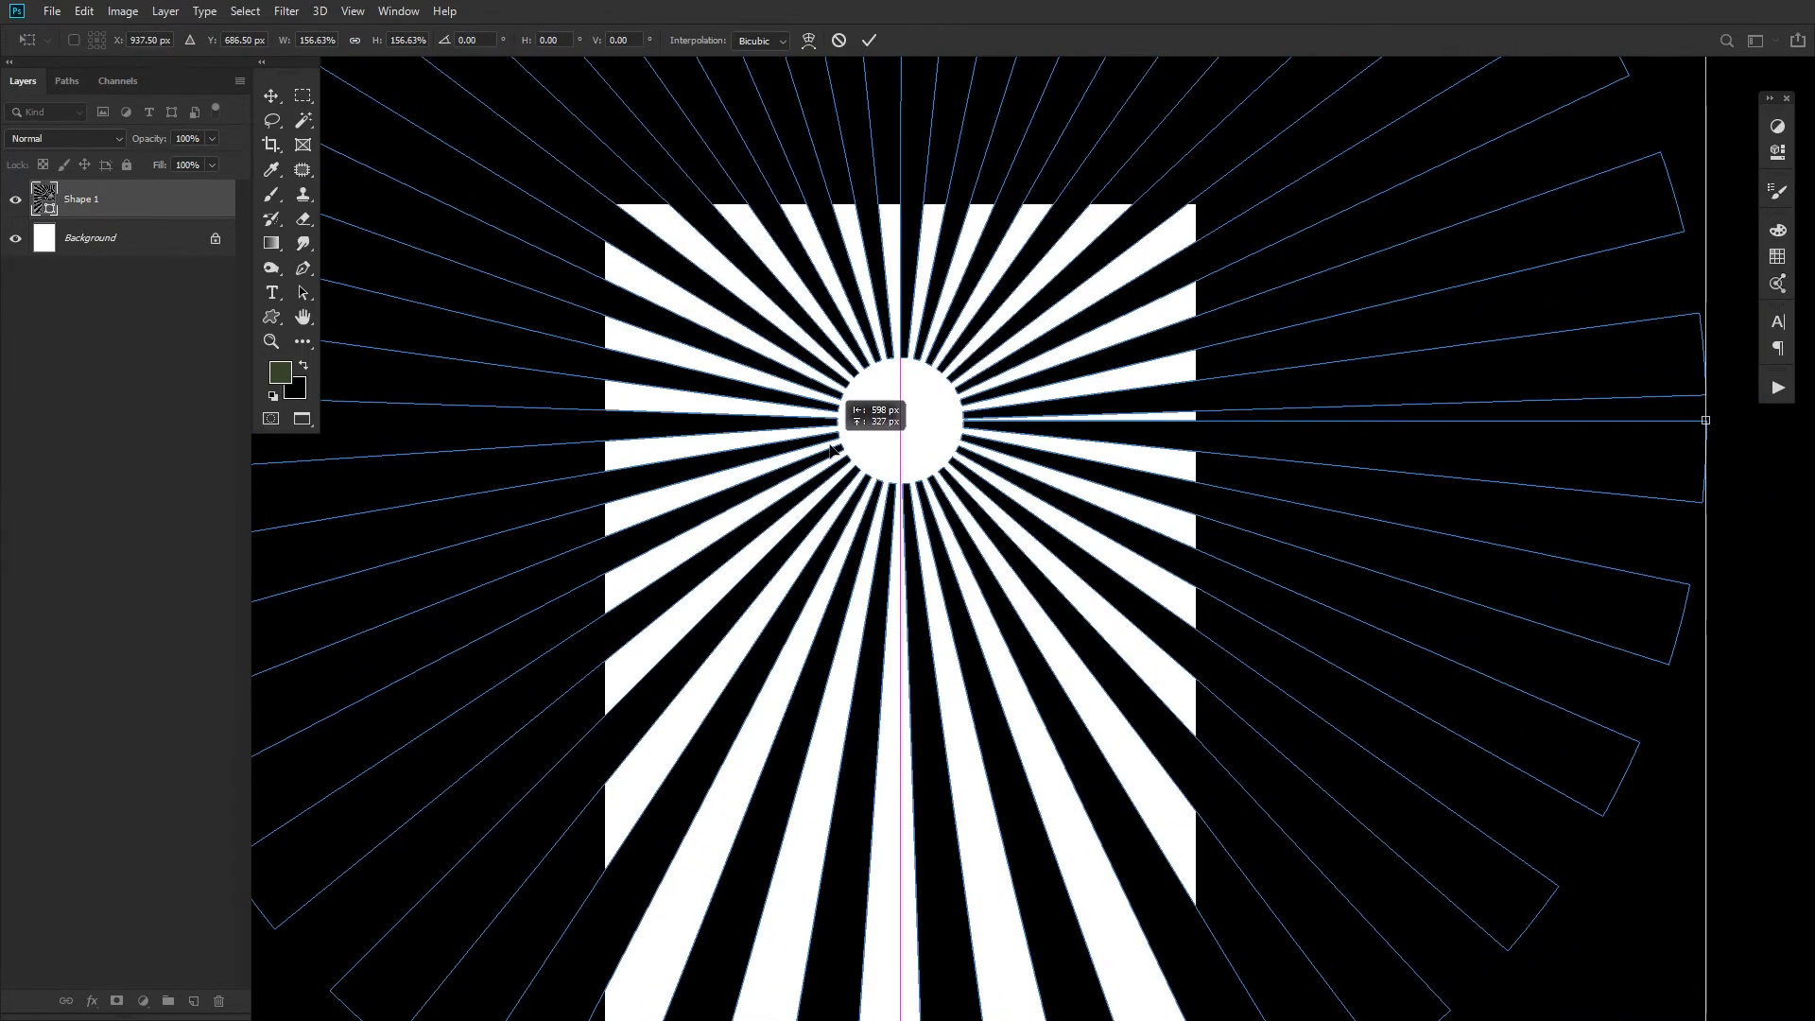
{"action": "left_click_drag", "start_coordinate": [901, 569], "coordinate": [825, 496]}
{"action": "key", "text": "Return"}
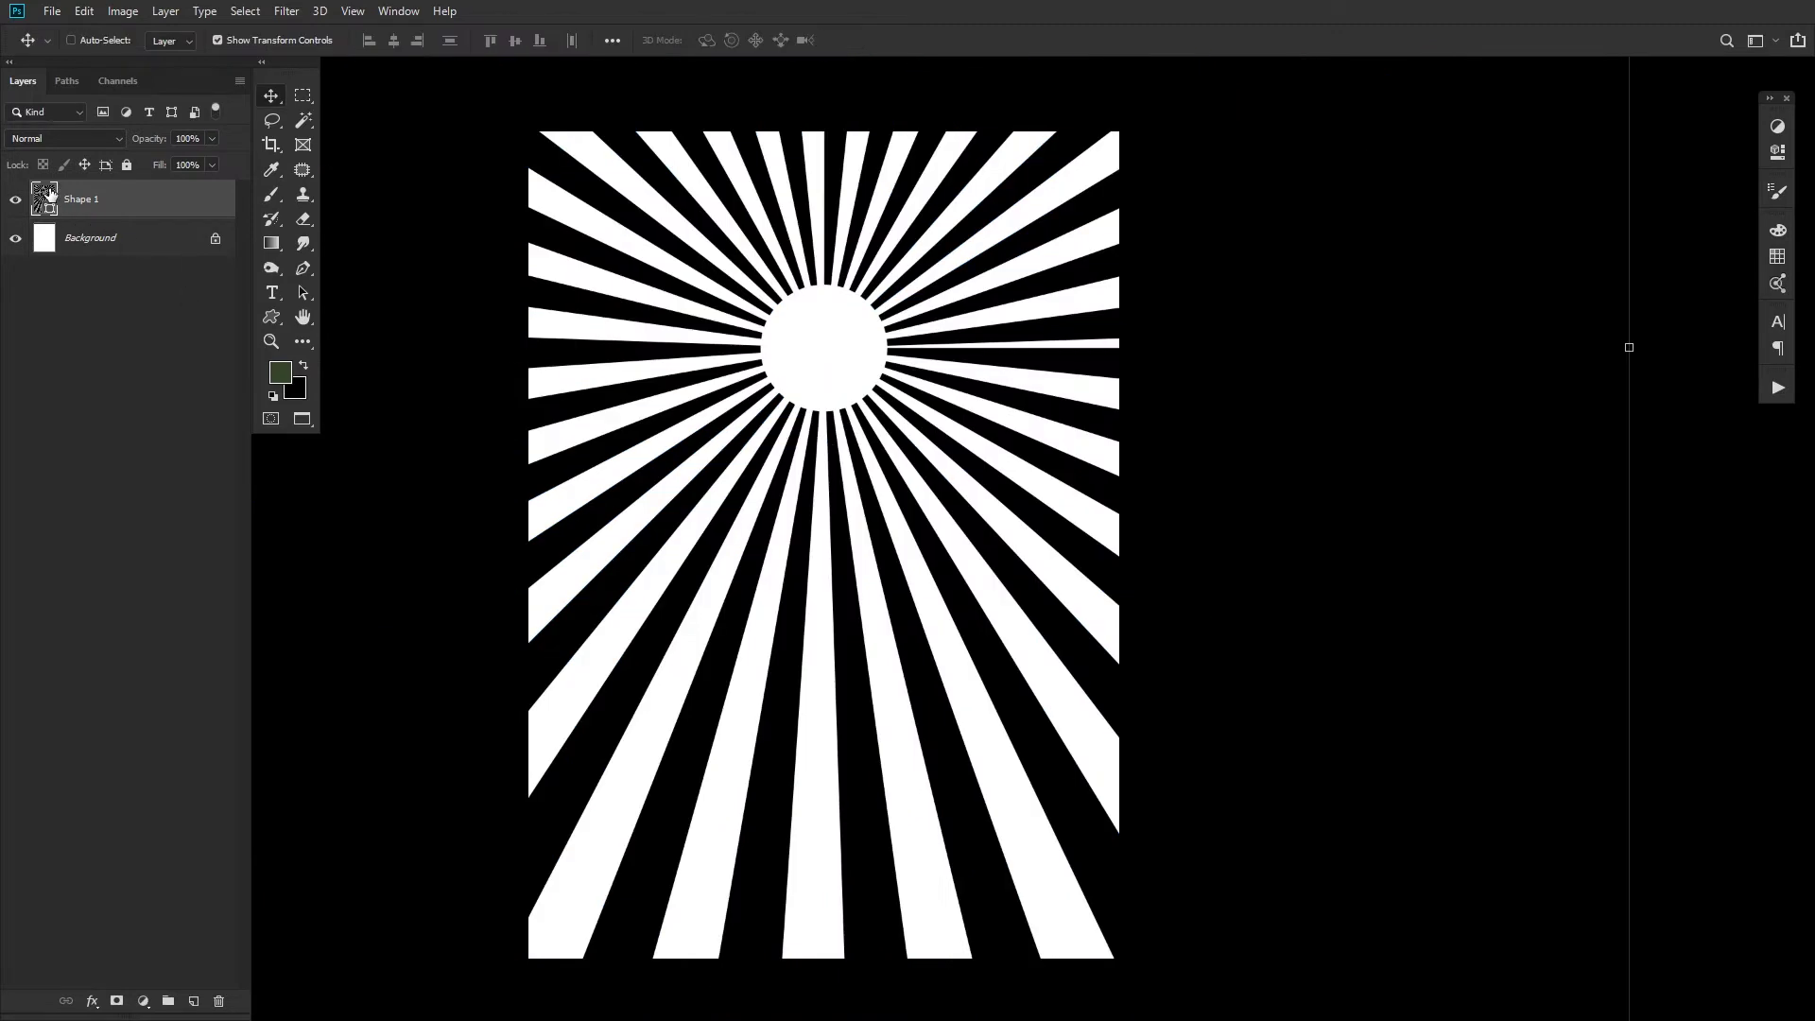
Step: Change the sunburst shape's fill to light grey #d5d5d5
{"action": "key", "text": "i"}
{"action": "left_click_drag", "start_coordinate": [1814, 378], "coordinate": [880, 397]}
{"action": "right_click", "coordinate": [908, 745]}
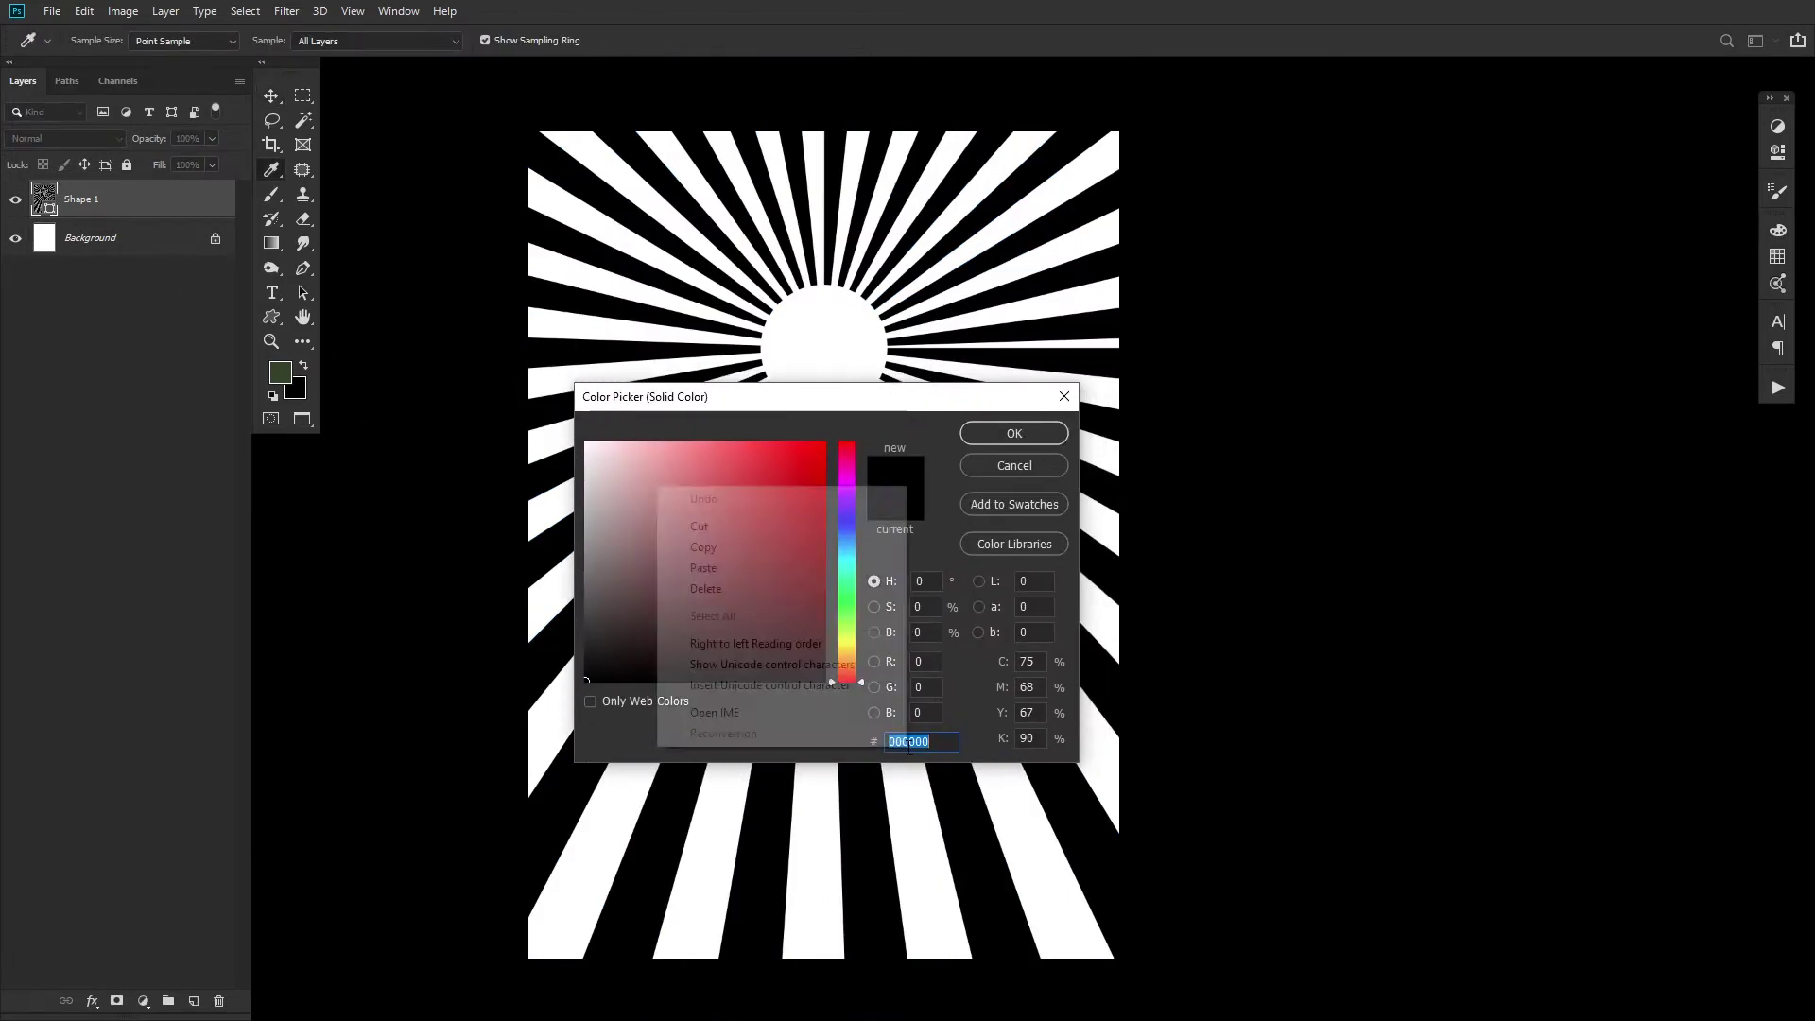
{"action": "left_click", "coordinate": [790, 568]}
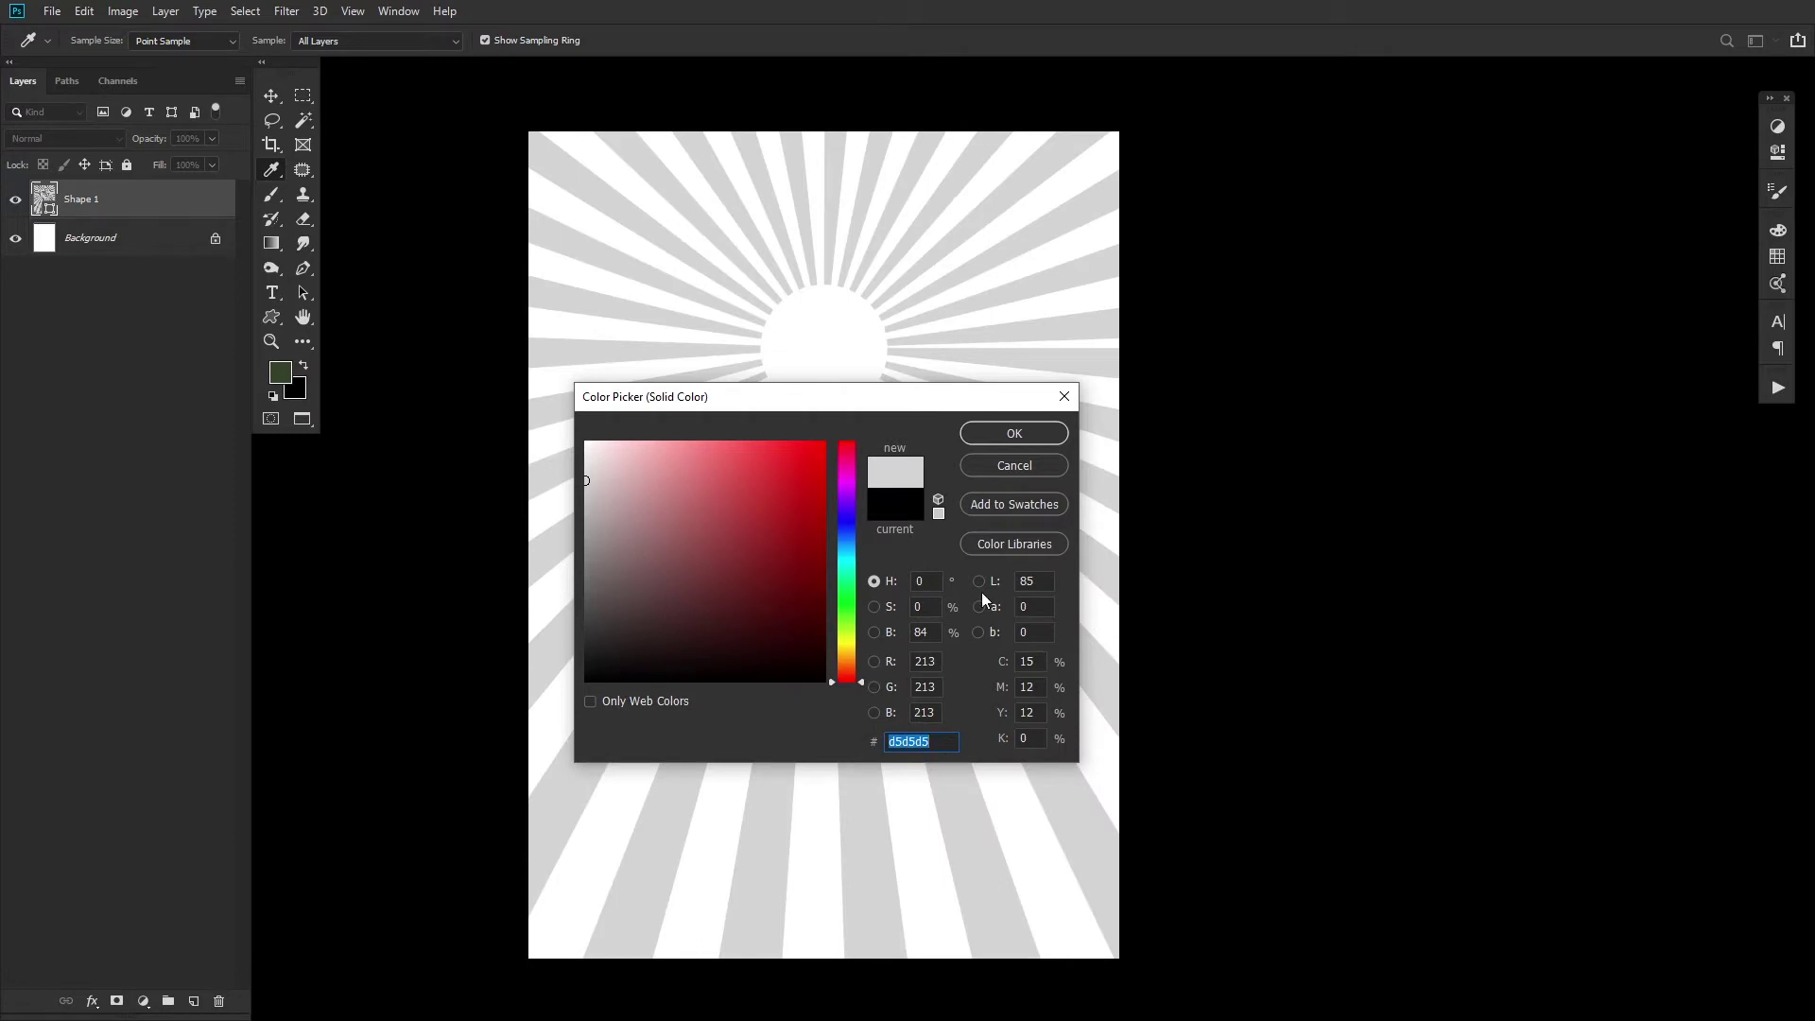
{"action": "left_click", "coordinate": [1016, 433]}
Step: Add a linear rainbow Gradient Overlay to the sunburst layer with Overlay blend mode, 100% opacity and a 90° angle
{"action": "left_click", "coordinate": [92, 1001]}
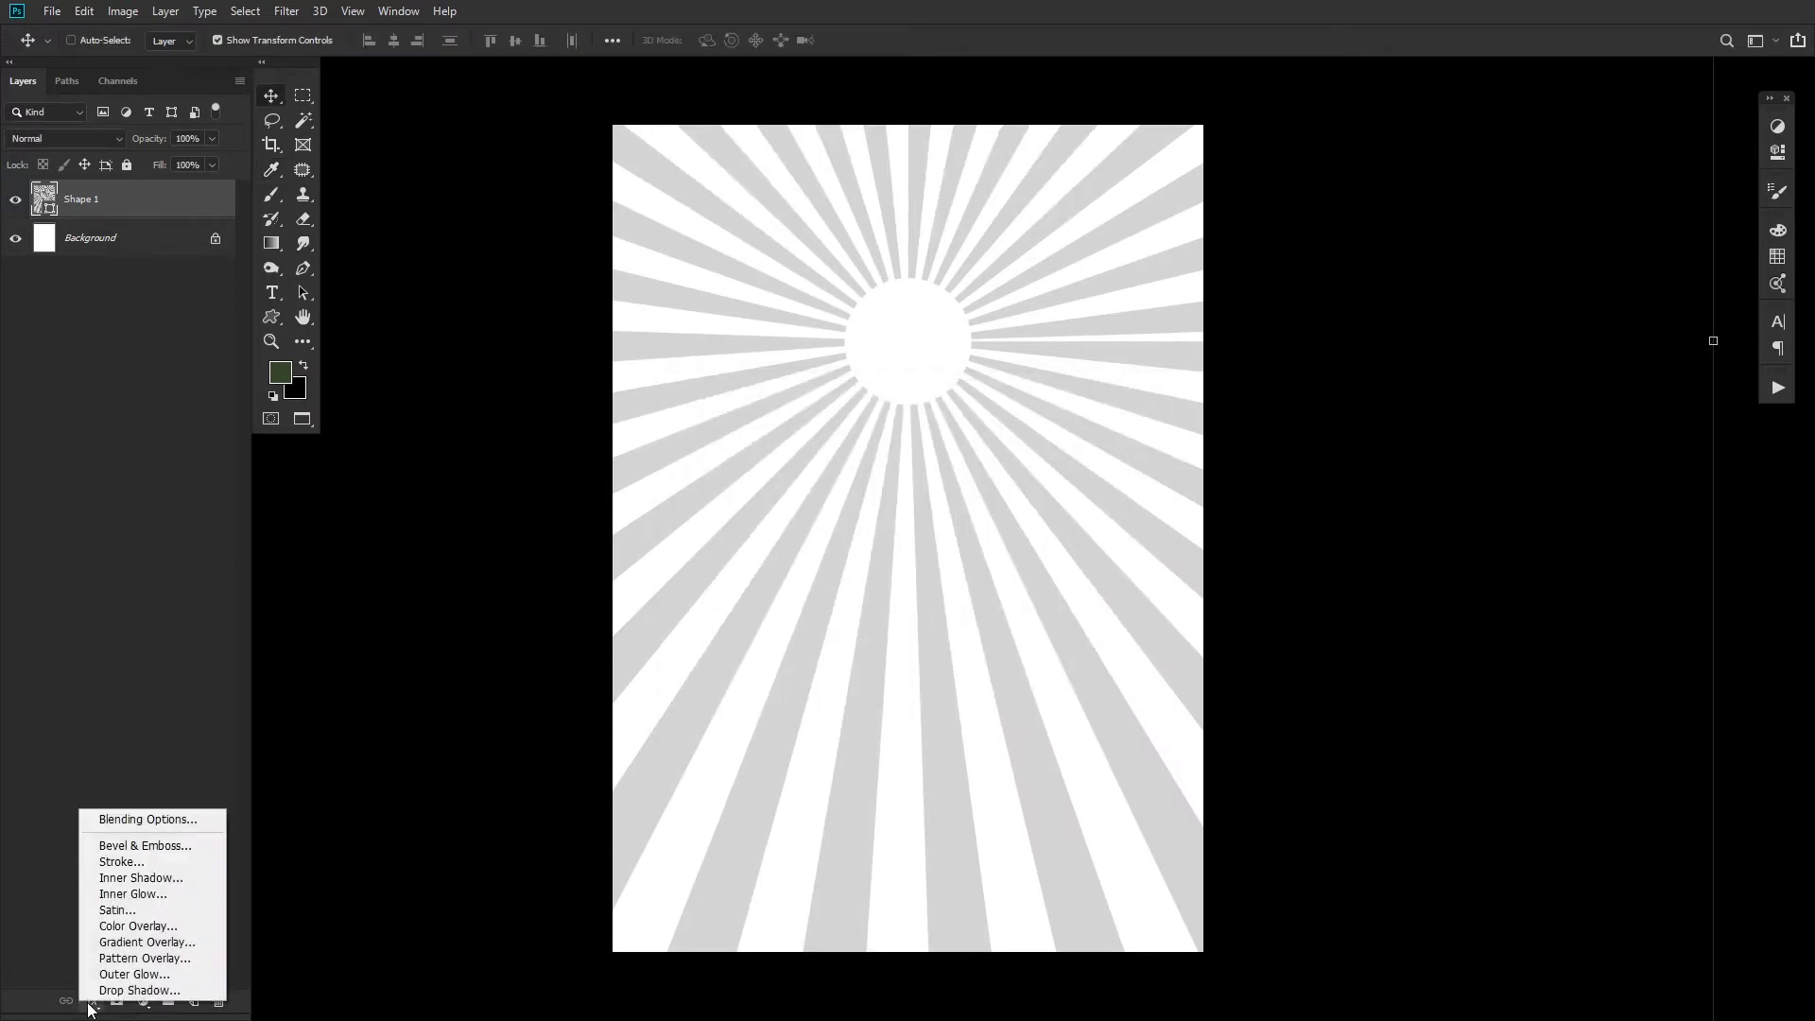
{"action": "left_click", "coordinate": [152, 942]}
{"action": "left_click", "coordinate": [931, 372]}
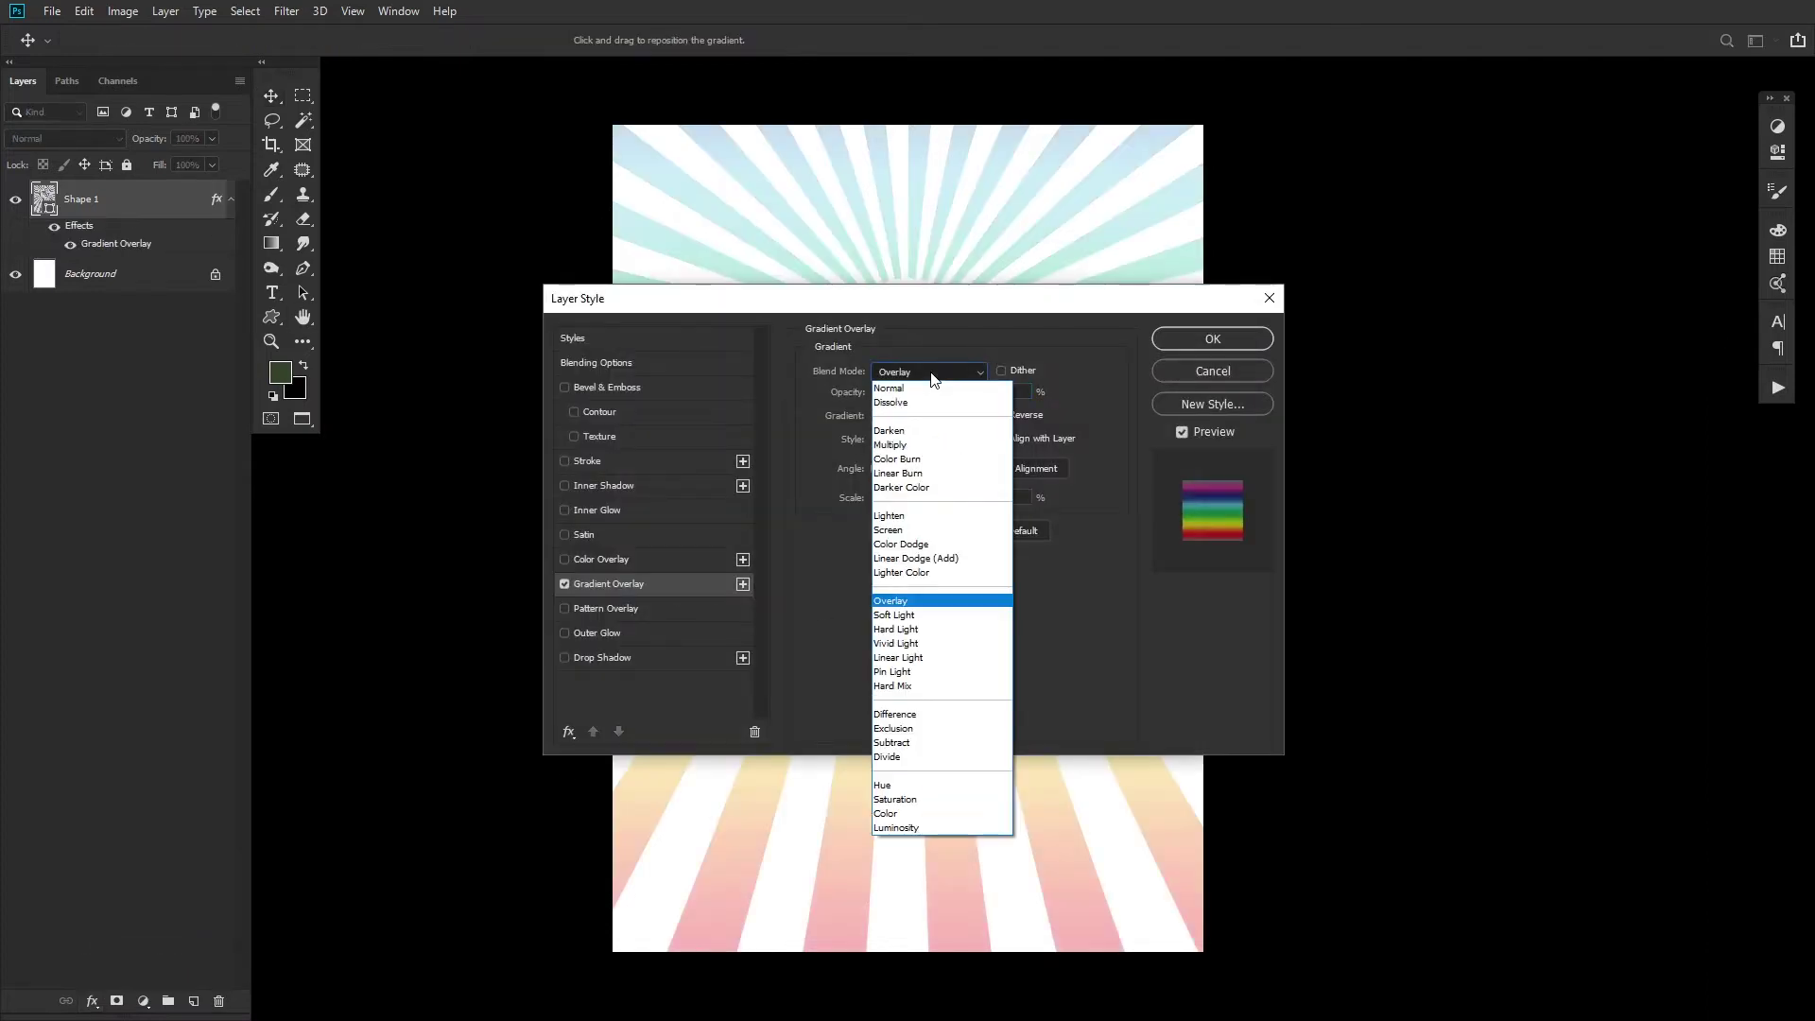
{"action": "left_click", "coordinate": [926, 601]}
{"action": "left_click", "coordinate": [1193, 430]}
{"action": "left_click", "coordinate": [1193, 430]}
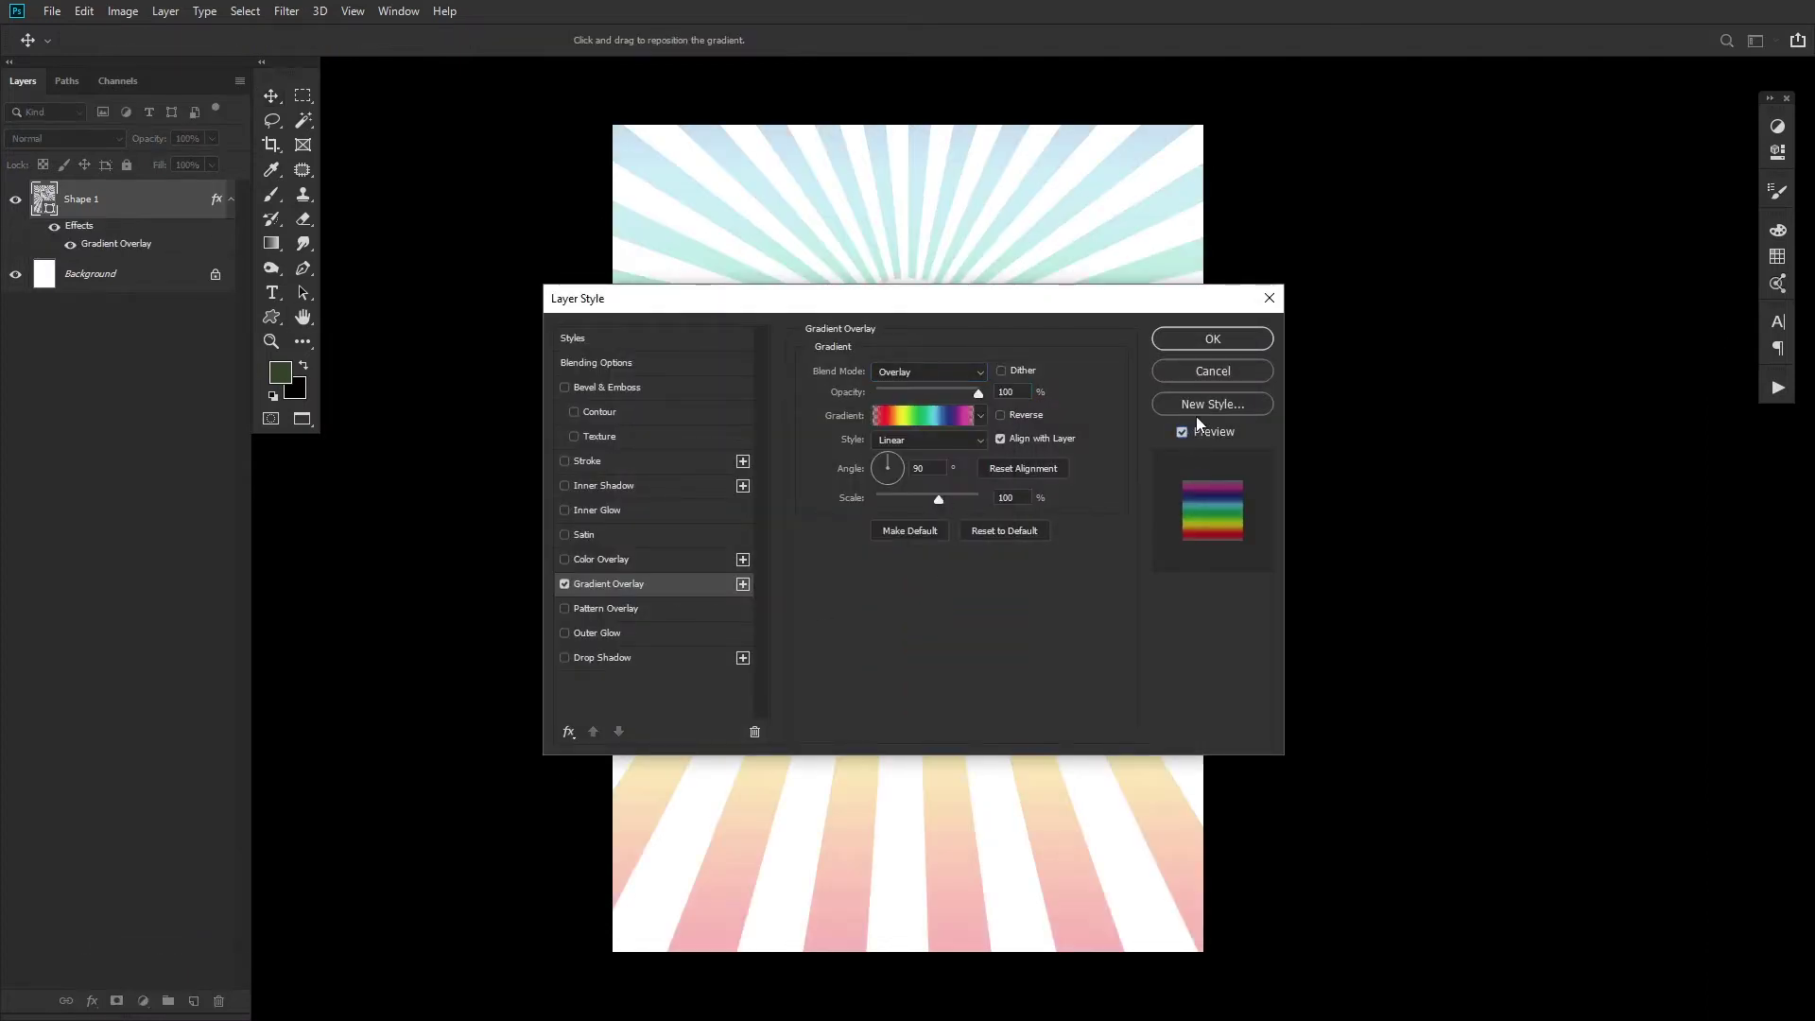
{"action": "left_click", "coordinate": [1207, 339]}
Step: Convert the locked Background into a regular layer
{"action": "left_click", "coordinate": [729, 600], "text": "ctrl"}
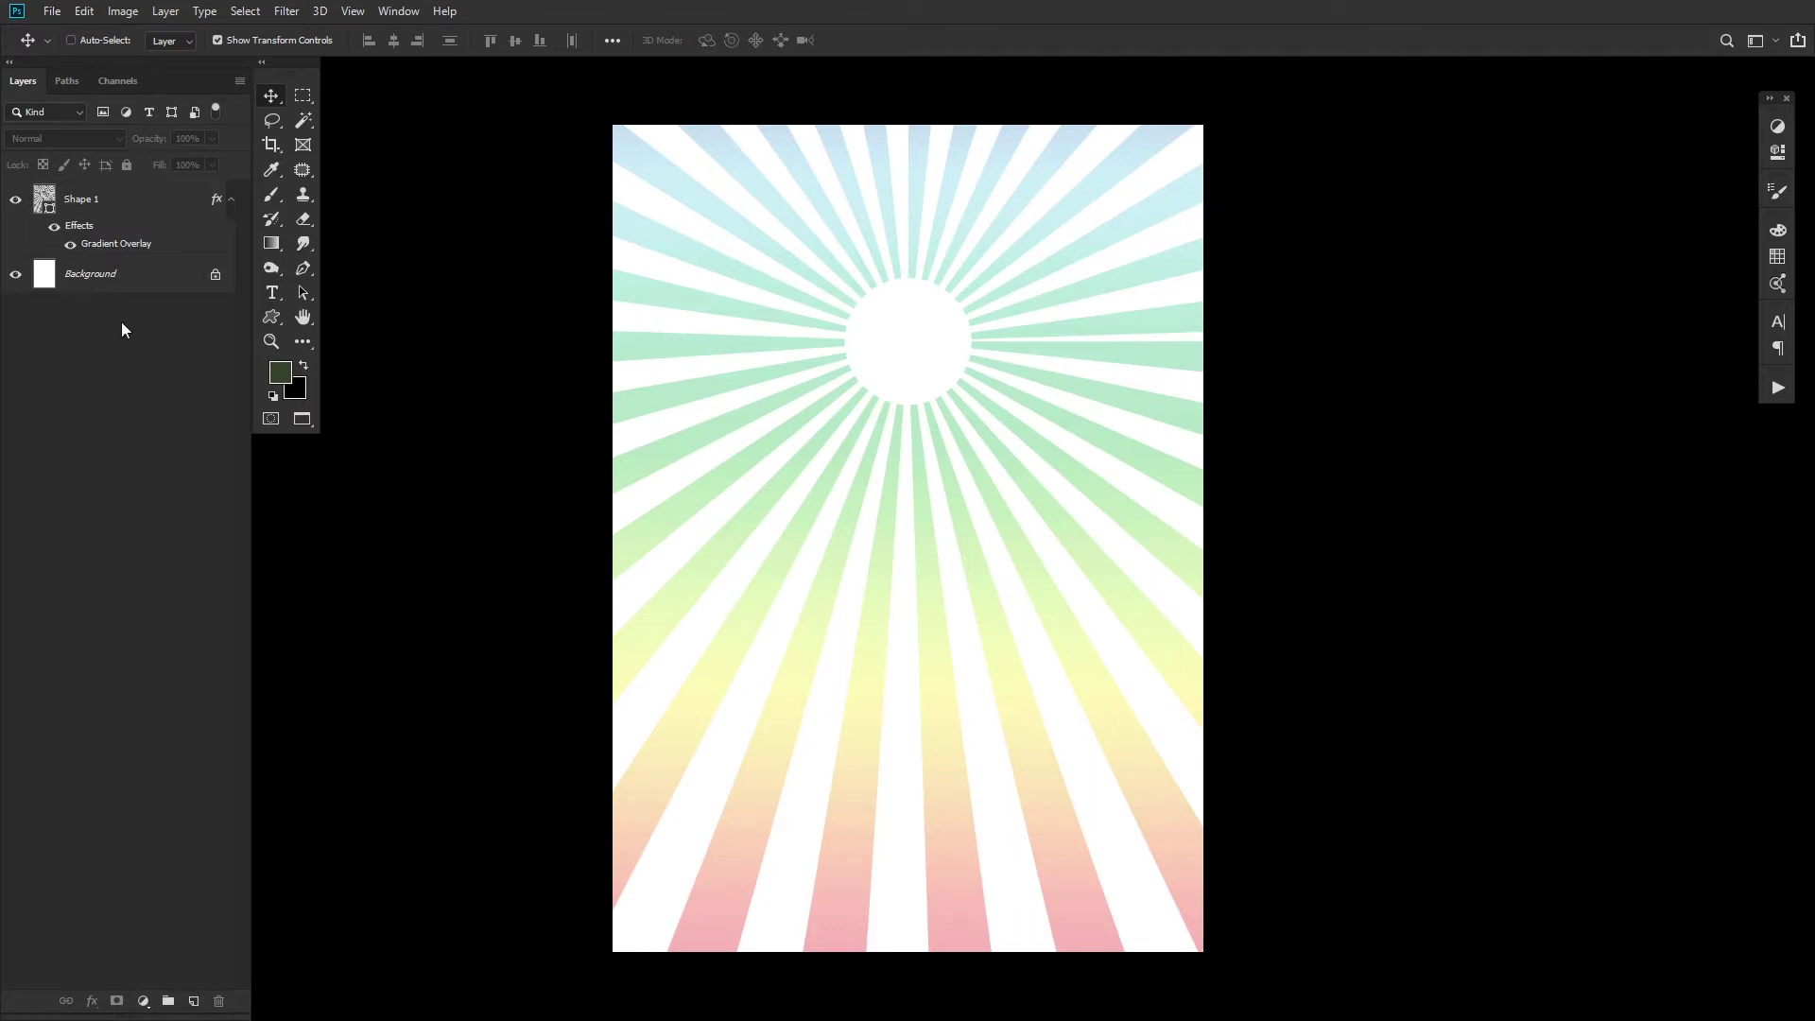
{"action": "right_click", "coordinate": [34, 271]}
{"action": "left_click", "coordinate": [144, 276]}
{"action": "left_click", "coordinate": [1163, 458]}
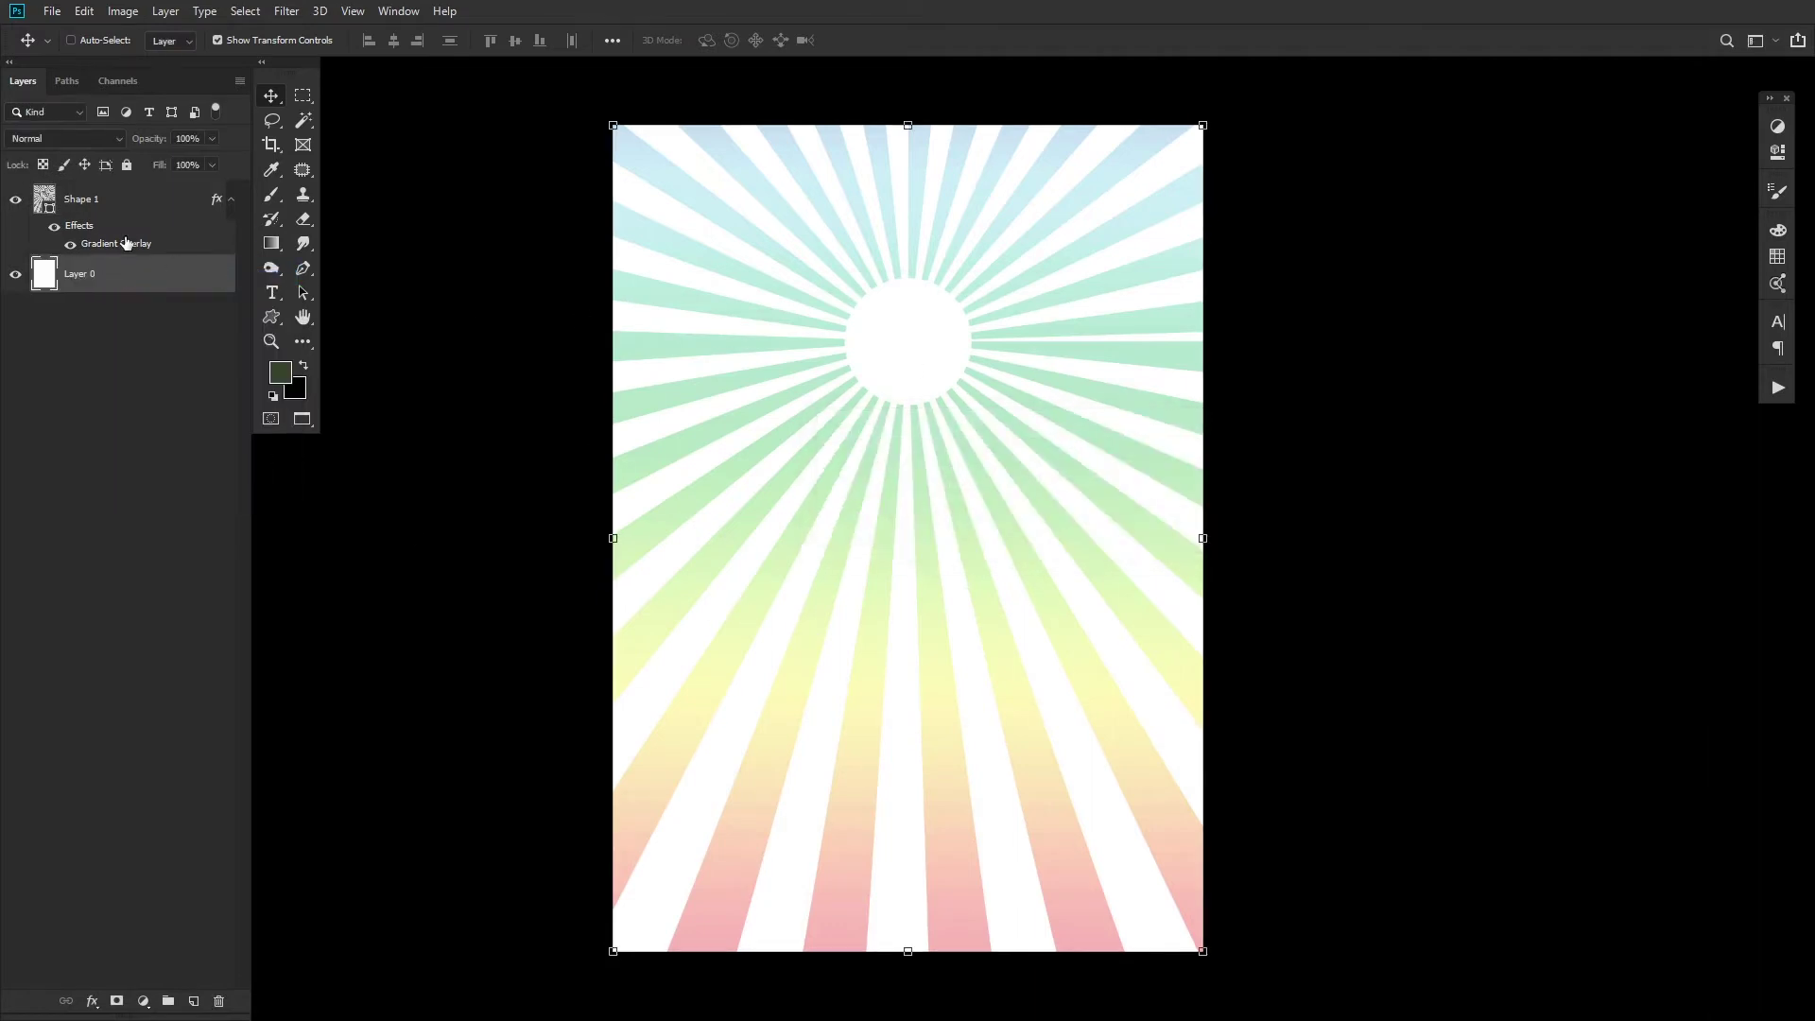
Step: Group the sunburst shape and the white background layer, and name the group Base
{"action": "left_click", "coordinate": [142, 189]}
{"action": "key", "text": "ctrl+g"}
{"action": "double_click", "coordinate": [93, 191]}
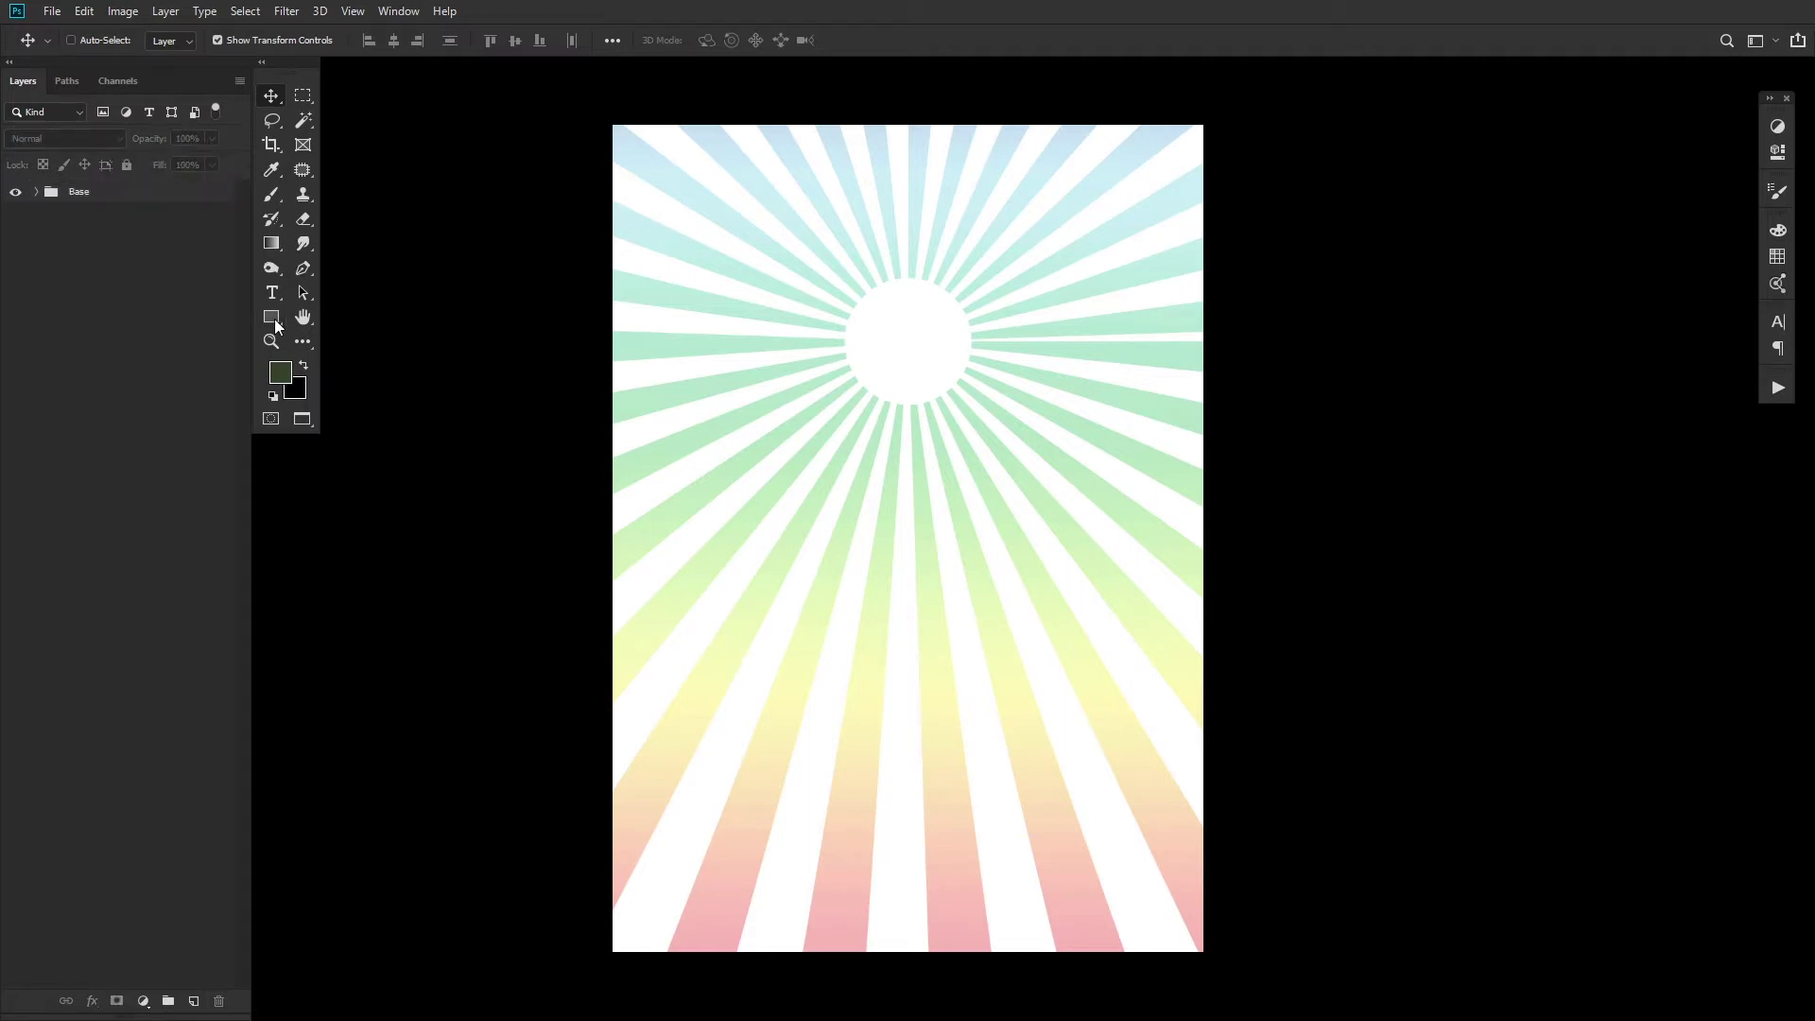
Step: Draw a large white rectangle over the sunburst and centre it horizontally, leaving more space above it than below
{"action": "left_click", "coordinate": [274, 319]}
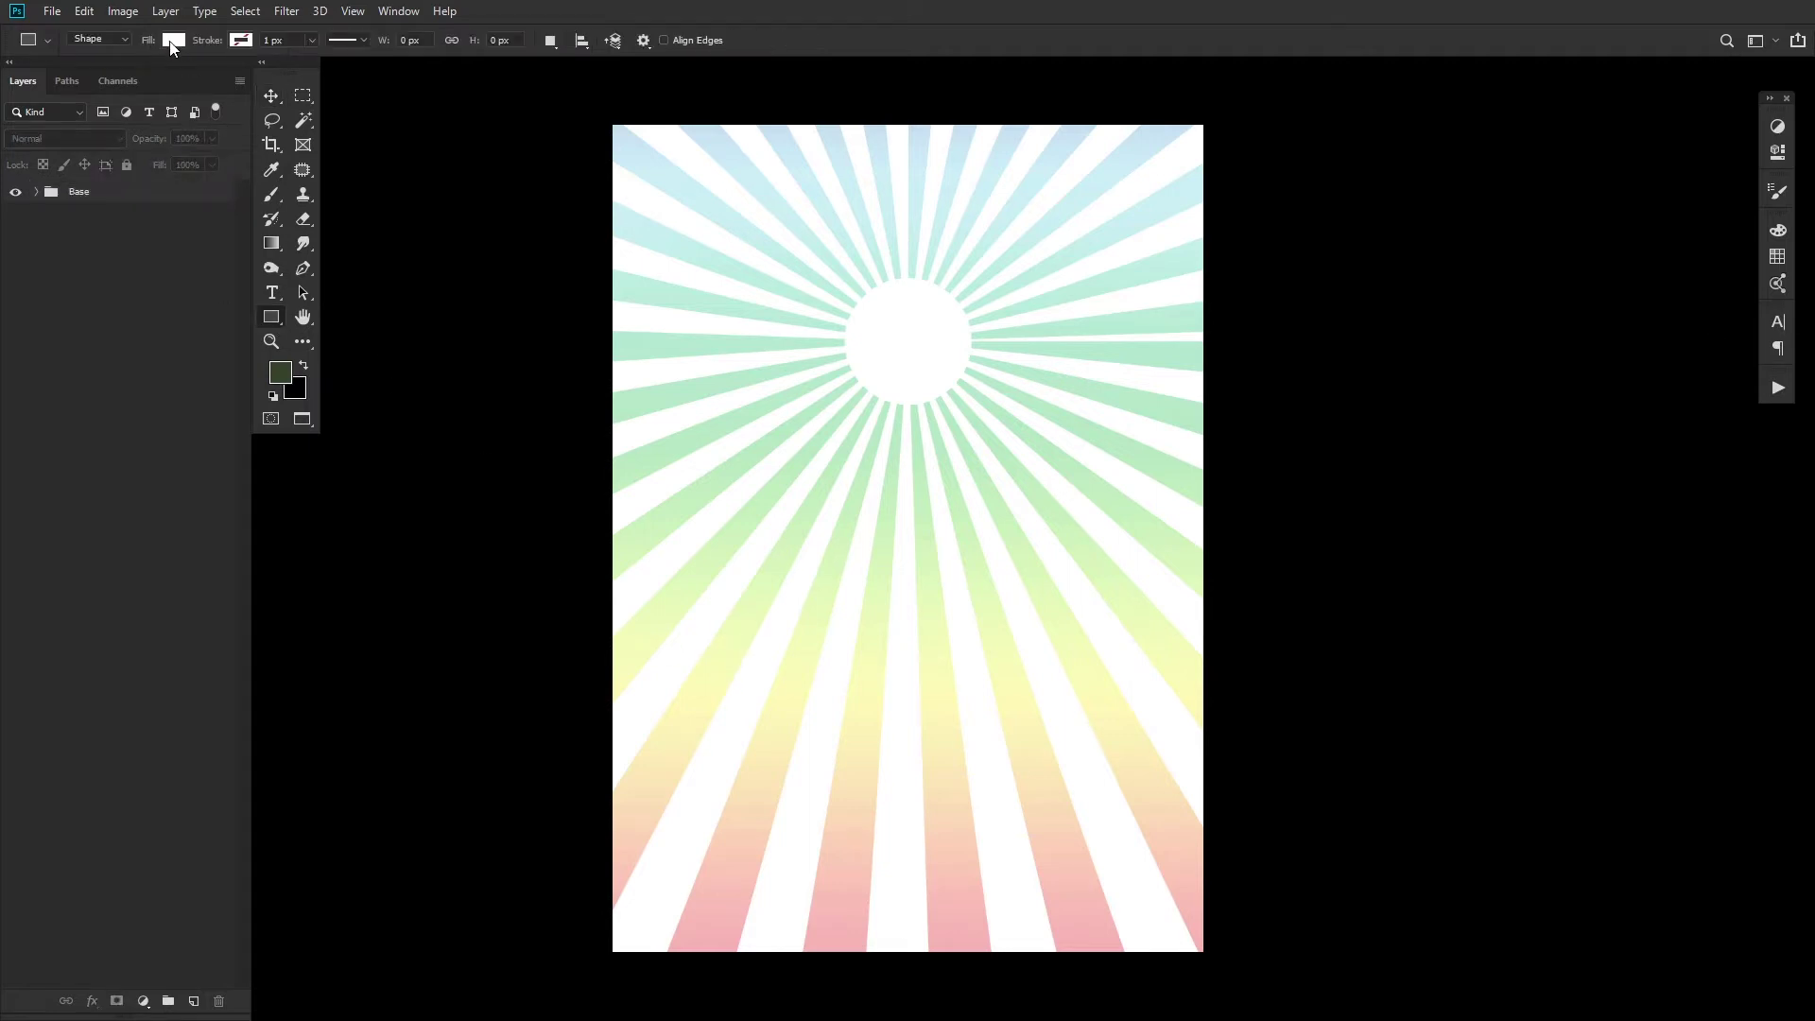
{"action": "left_click", "coordinate": [173, 41]}
{"action": "left_click", "coordinate": [101, 139]}
{"action": "mouse_move", "coordinate": [752, 271]}
{"action": "left_mouse_down"}
{"action": "mouse_move", "coordinate": [872, 485]}
{"action": "mouse_move", "coordinate": [1207, 899]}
{"action": "left_mouse_up"}
{"action": "key", "text": "v"}
{"action": "left_click_drag", "start_coordinate": [977, 359], "coordinate": [904, 407]}
{"action": "left_click_drag", "start_coordinate": [903, 949], "coordinate": [897, 878]}
{"action": "left_click", "coordinate": [872, 42]}
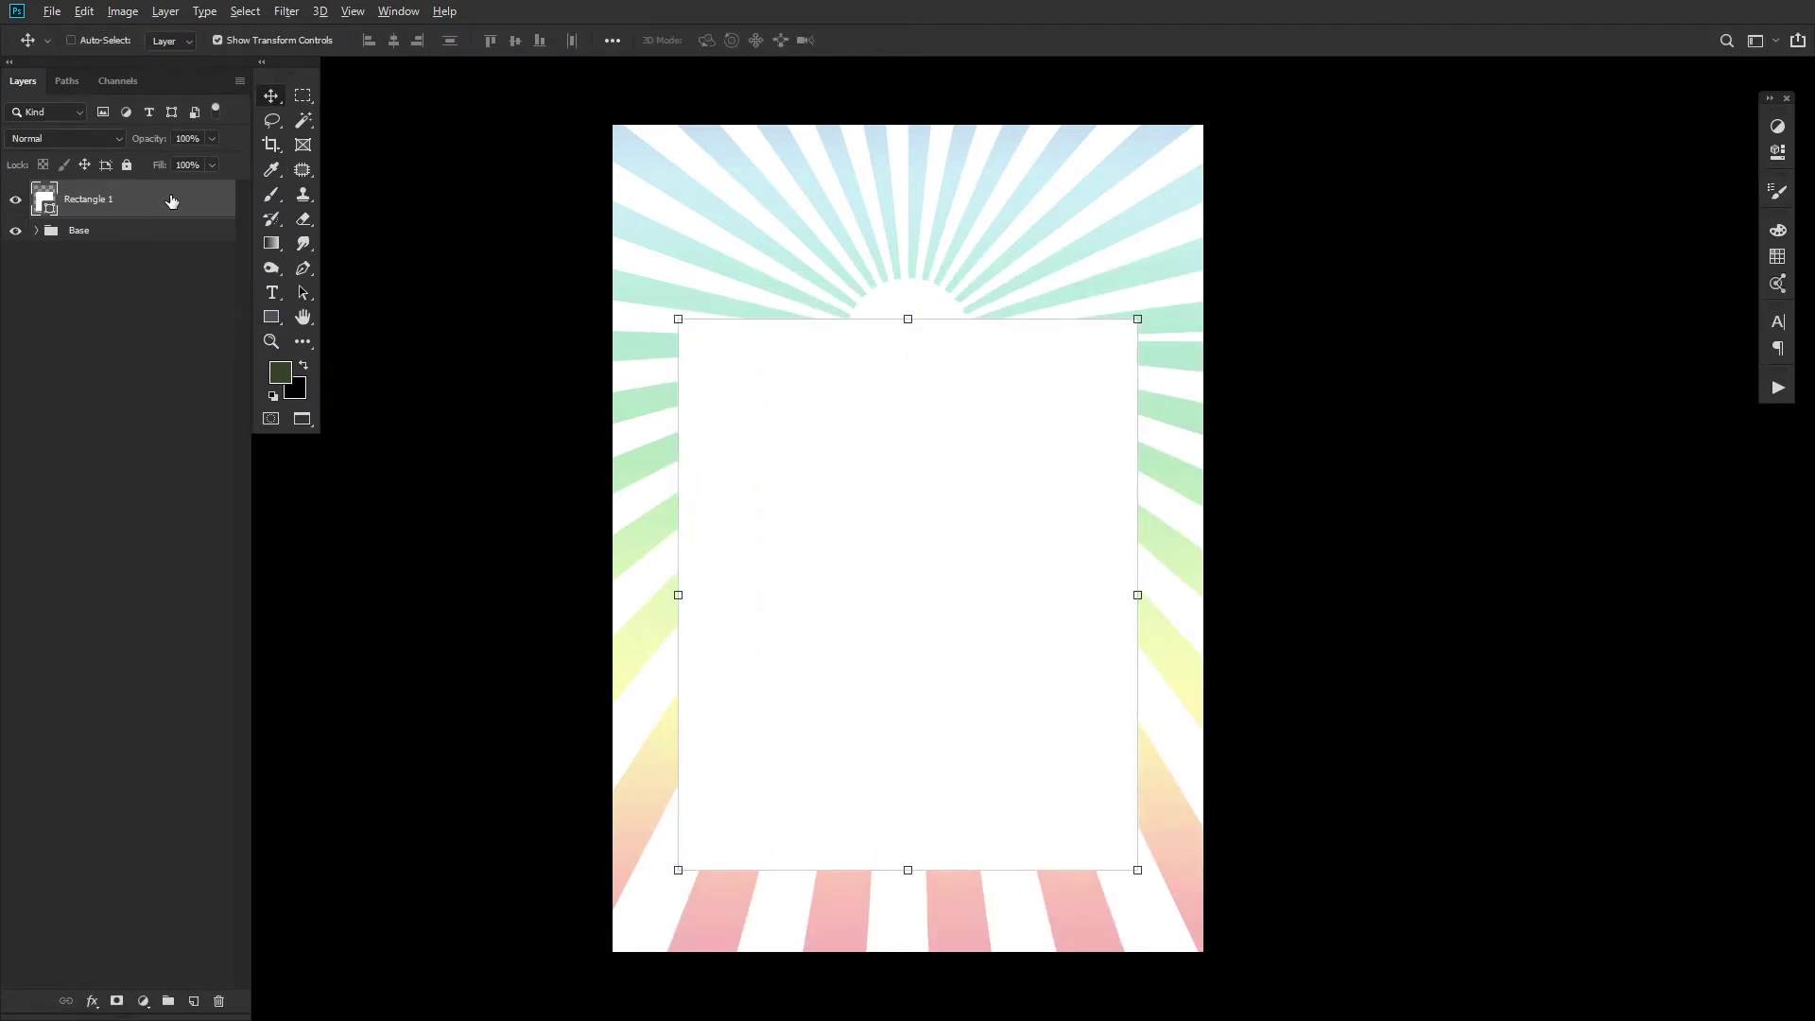
Step: Duplicate the white rectangle, fill the copy with black #000000 and place it beneath the original
{"action": "key", "text": "ctrl+j"}
{"action": "double_click", "coordinate": [46, 201]}
{"action": "left_click_drag", "start_coordinate": [749, 587], "coordinate": [580, 686]}
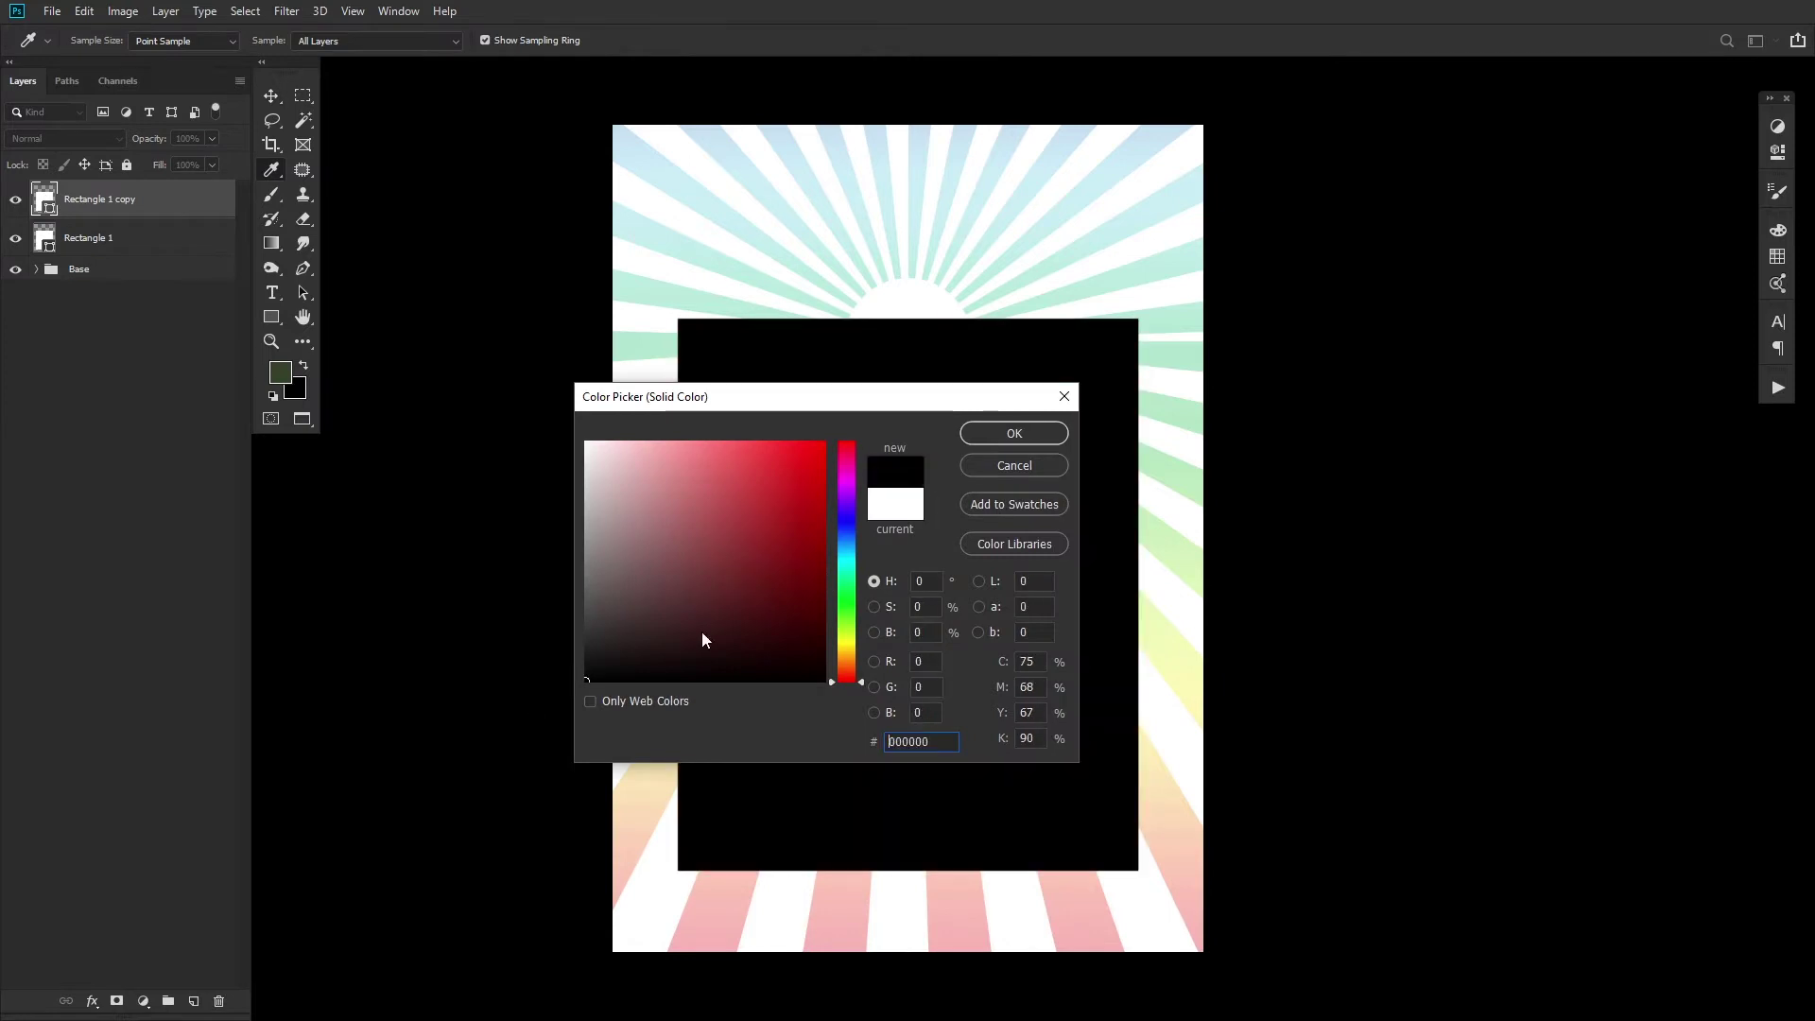
{"action": "key", "text": "Return"}
{"action": "left_click_drag", "start_coordinate": [190, 211], "coordinate": [186, 251]}
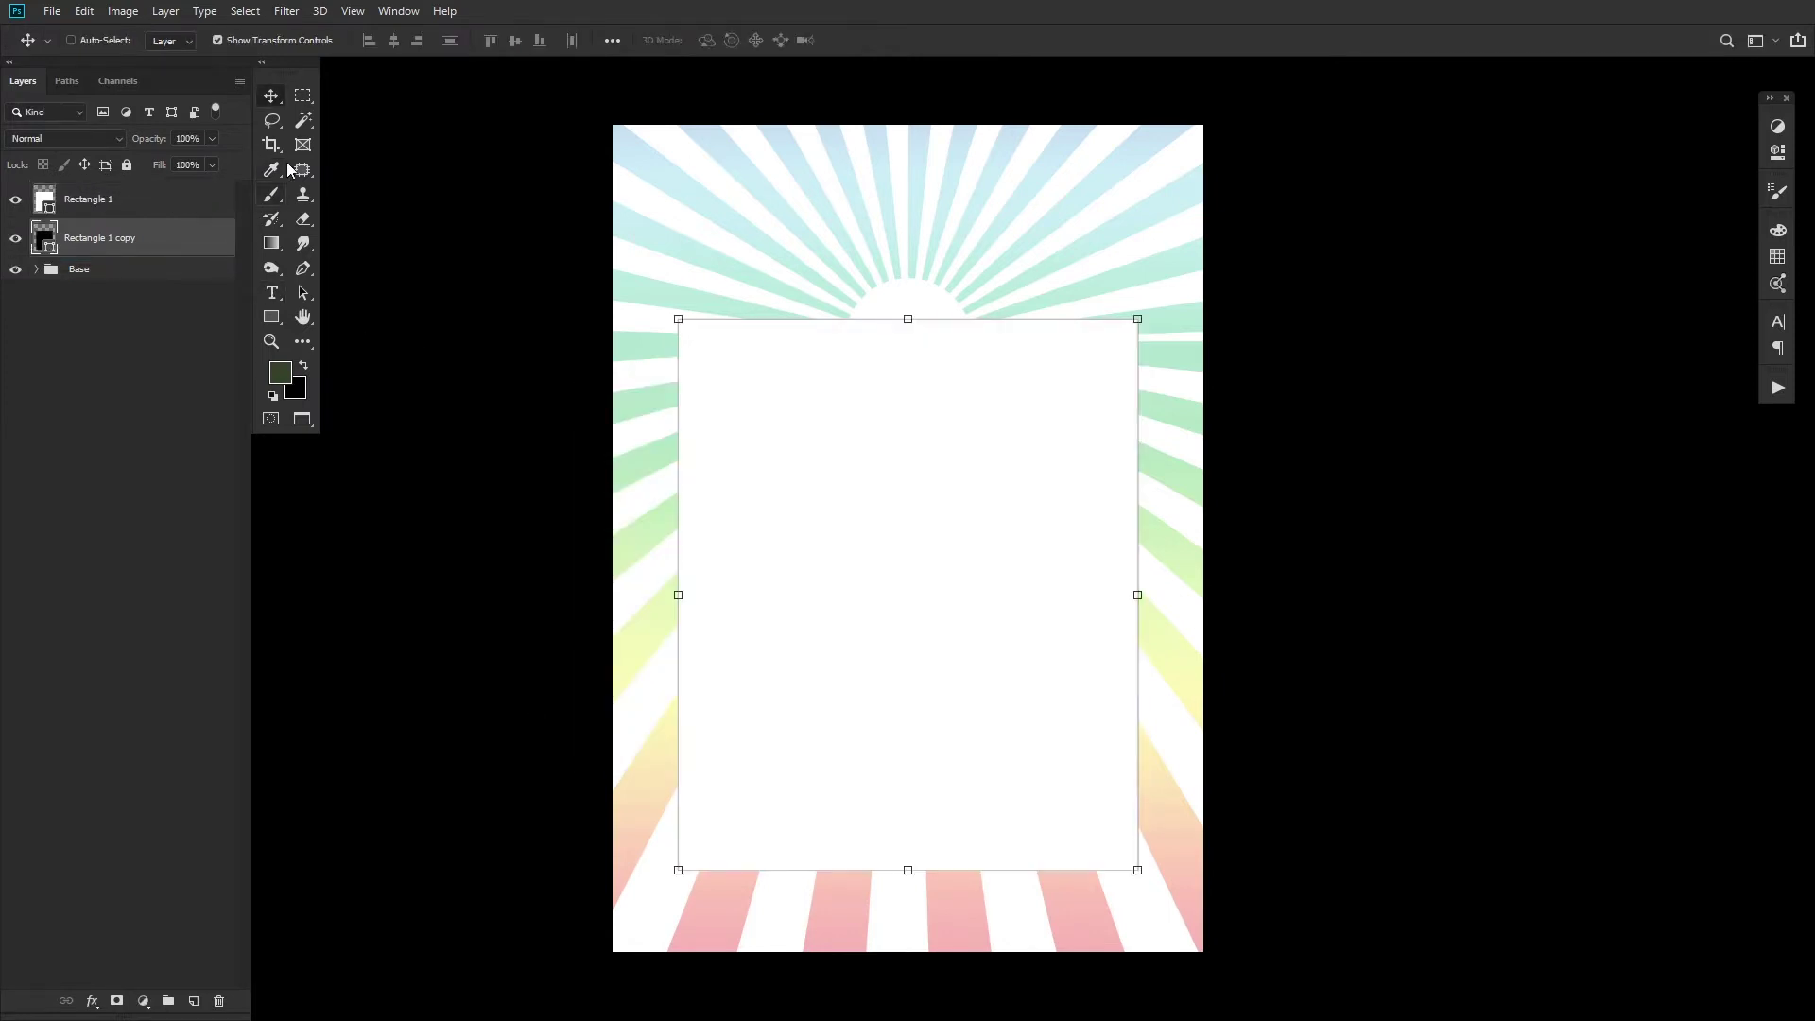
Step: Scale the black rectangle to about 1427 × 1711 px, centre it horizontally and shift it 20 px down
{"action": "left_click_drag", "start_coordinate": [678, 320], "coordinate": [688, 331]}
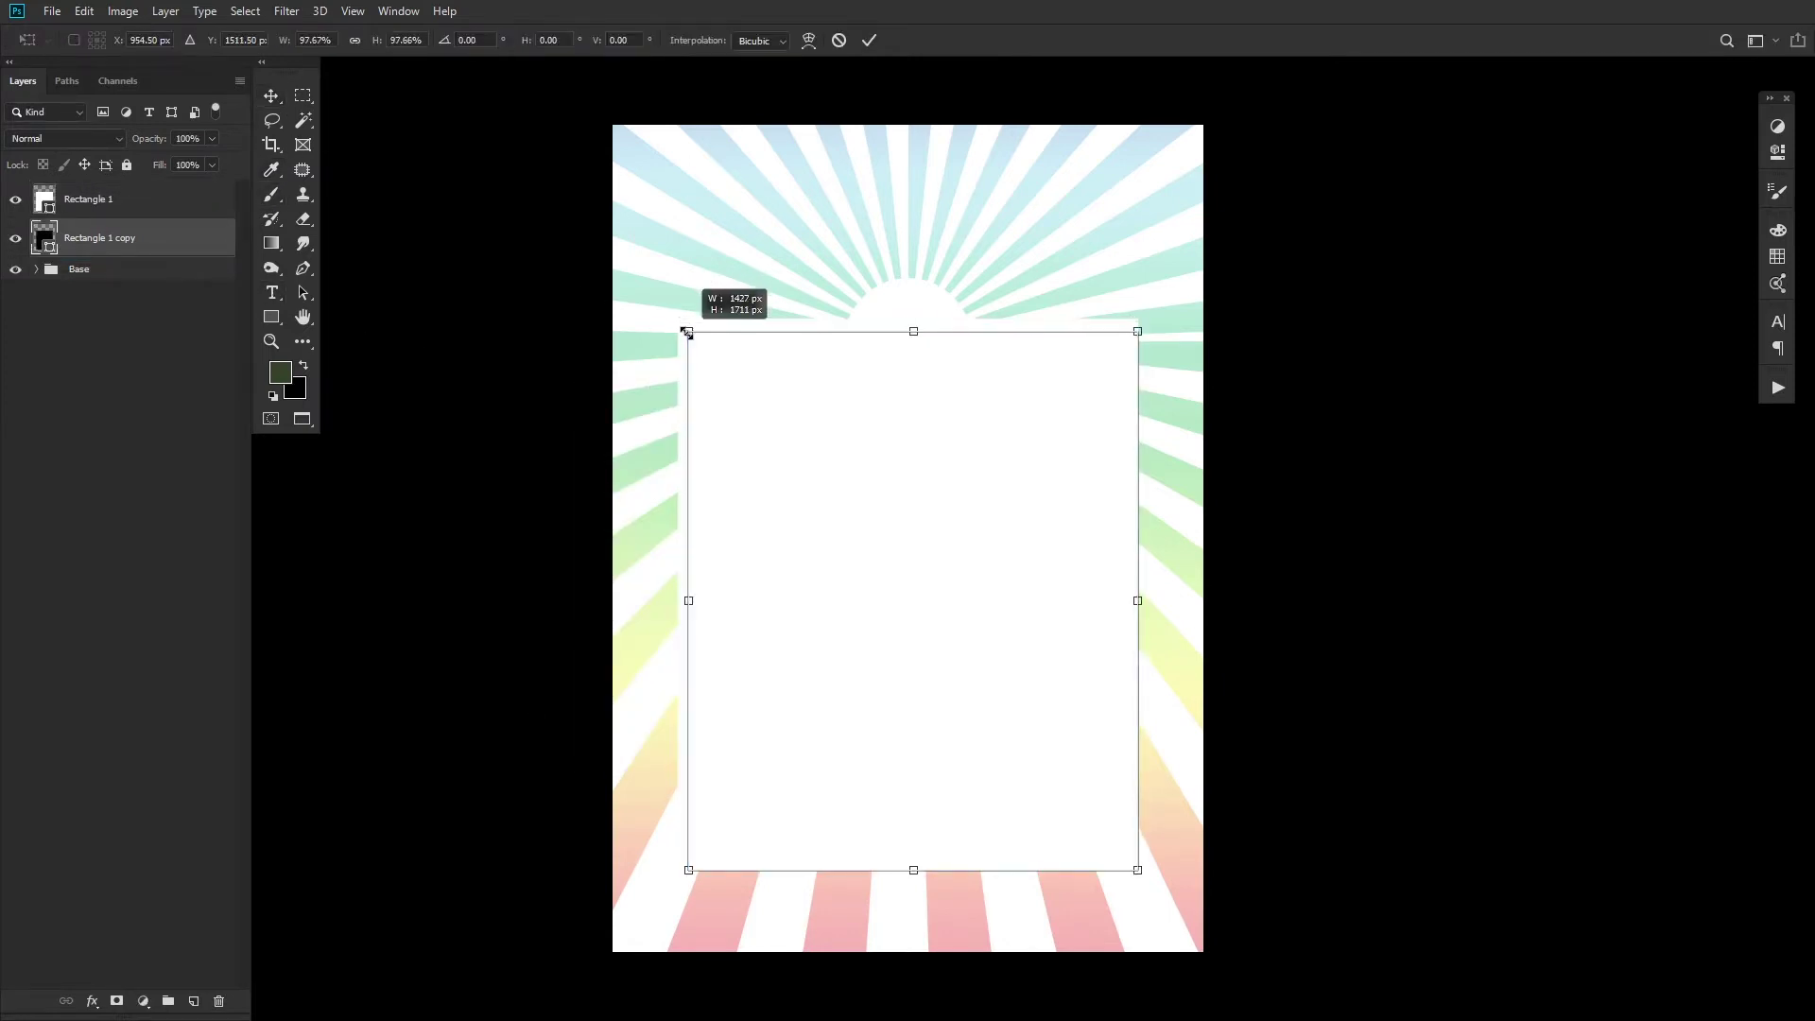
{"action": "left_click_drag", "start_coordinate": [1022, 519], "coordinate": [1019, 523]}
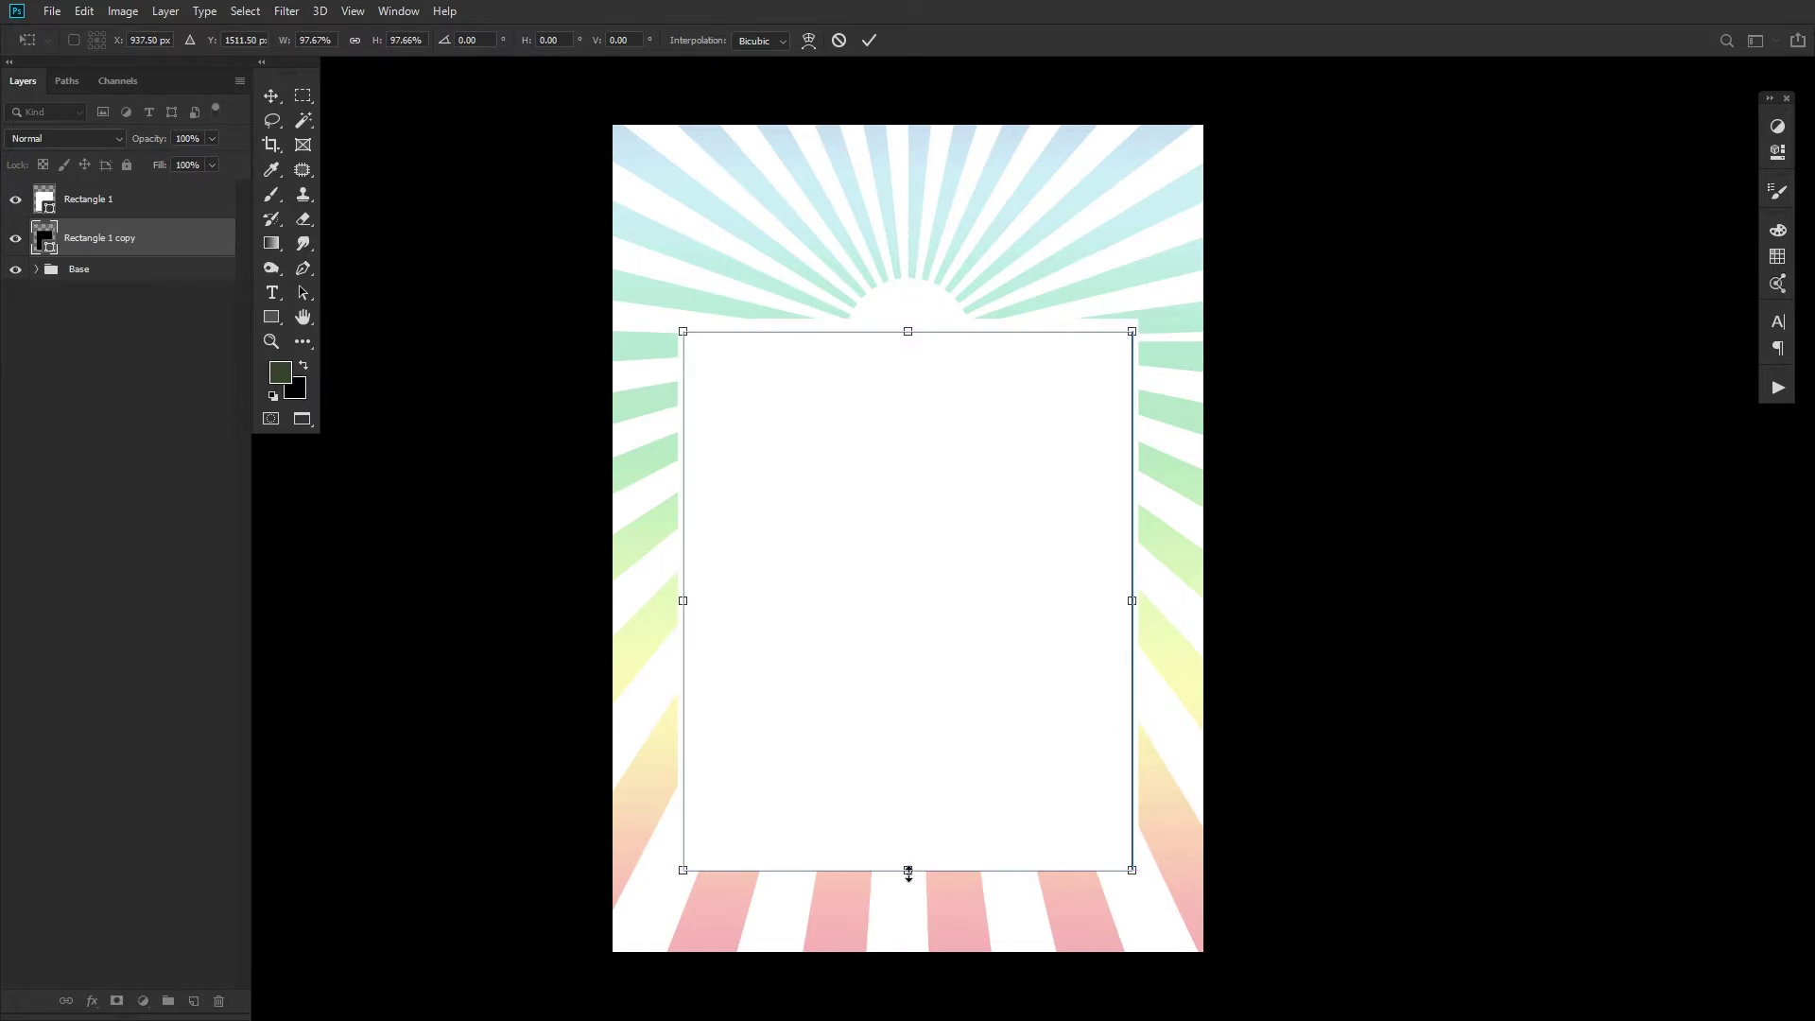
{"action": "key", "text": "shift+Down"}
{"action": "key", "text": "shift+Down"}
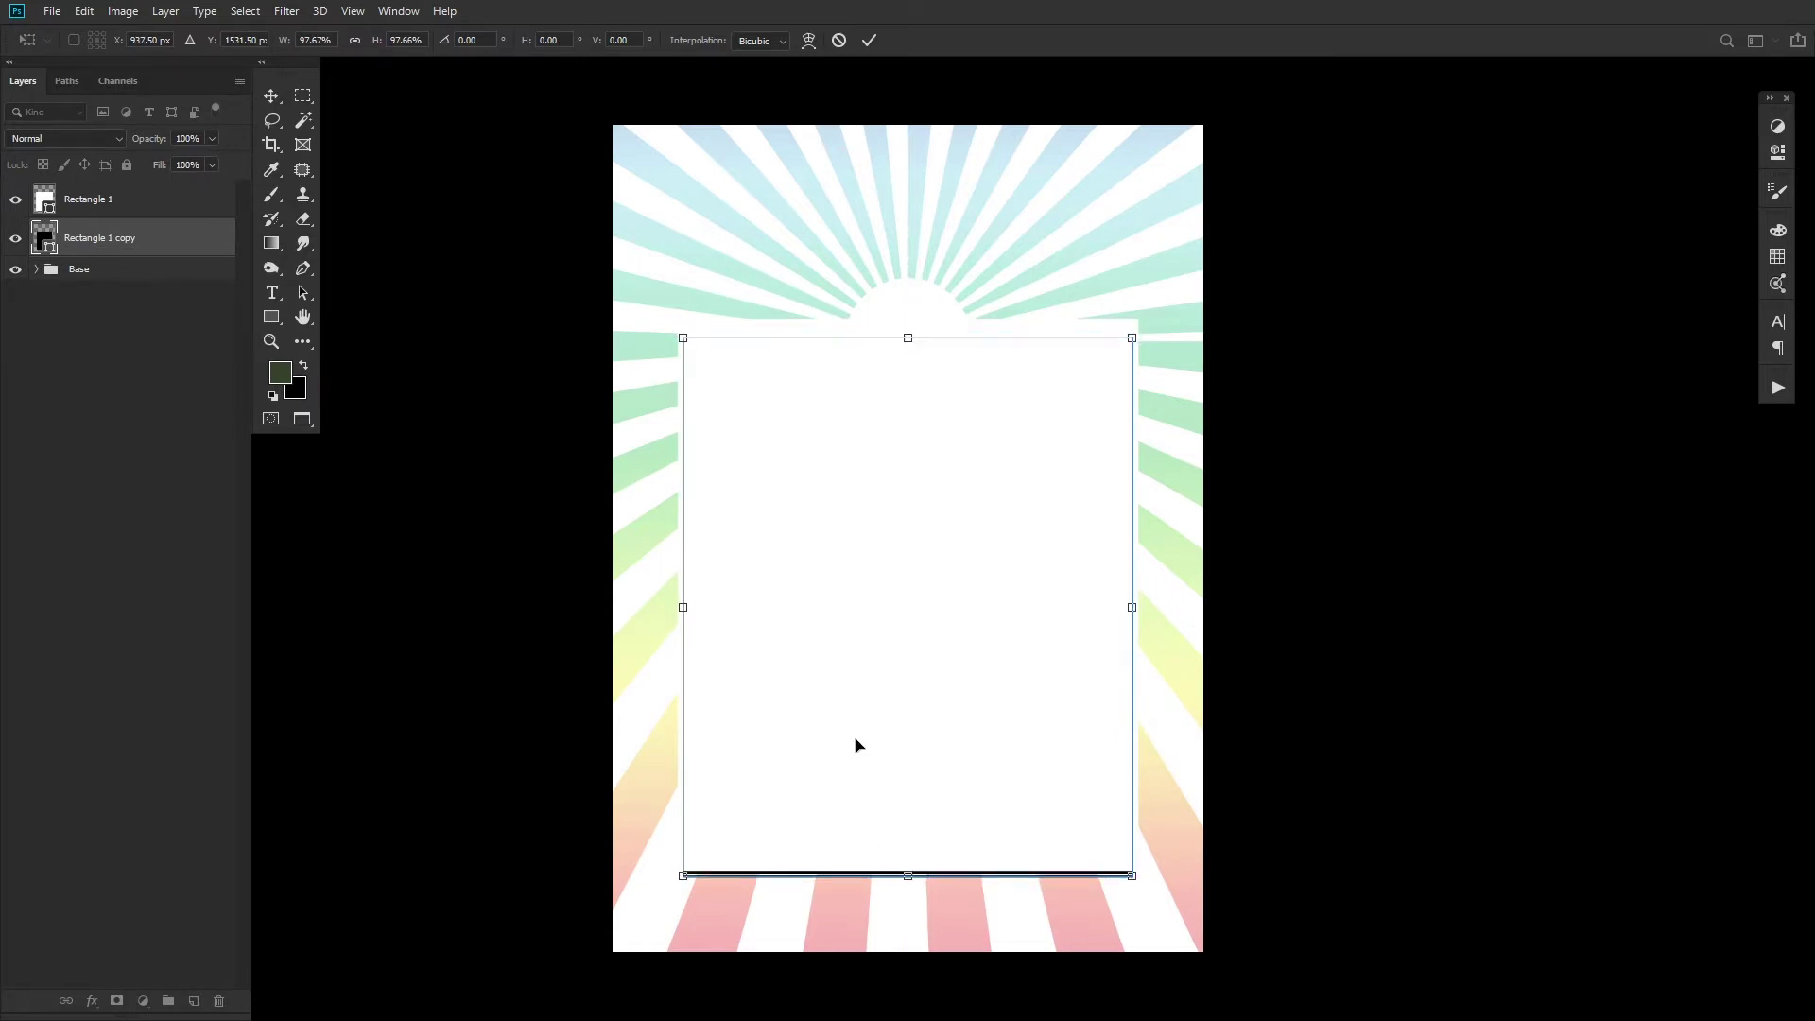
{"action": "key", "text": "Return"}
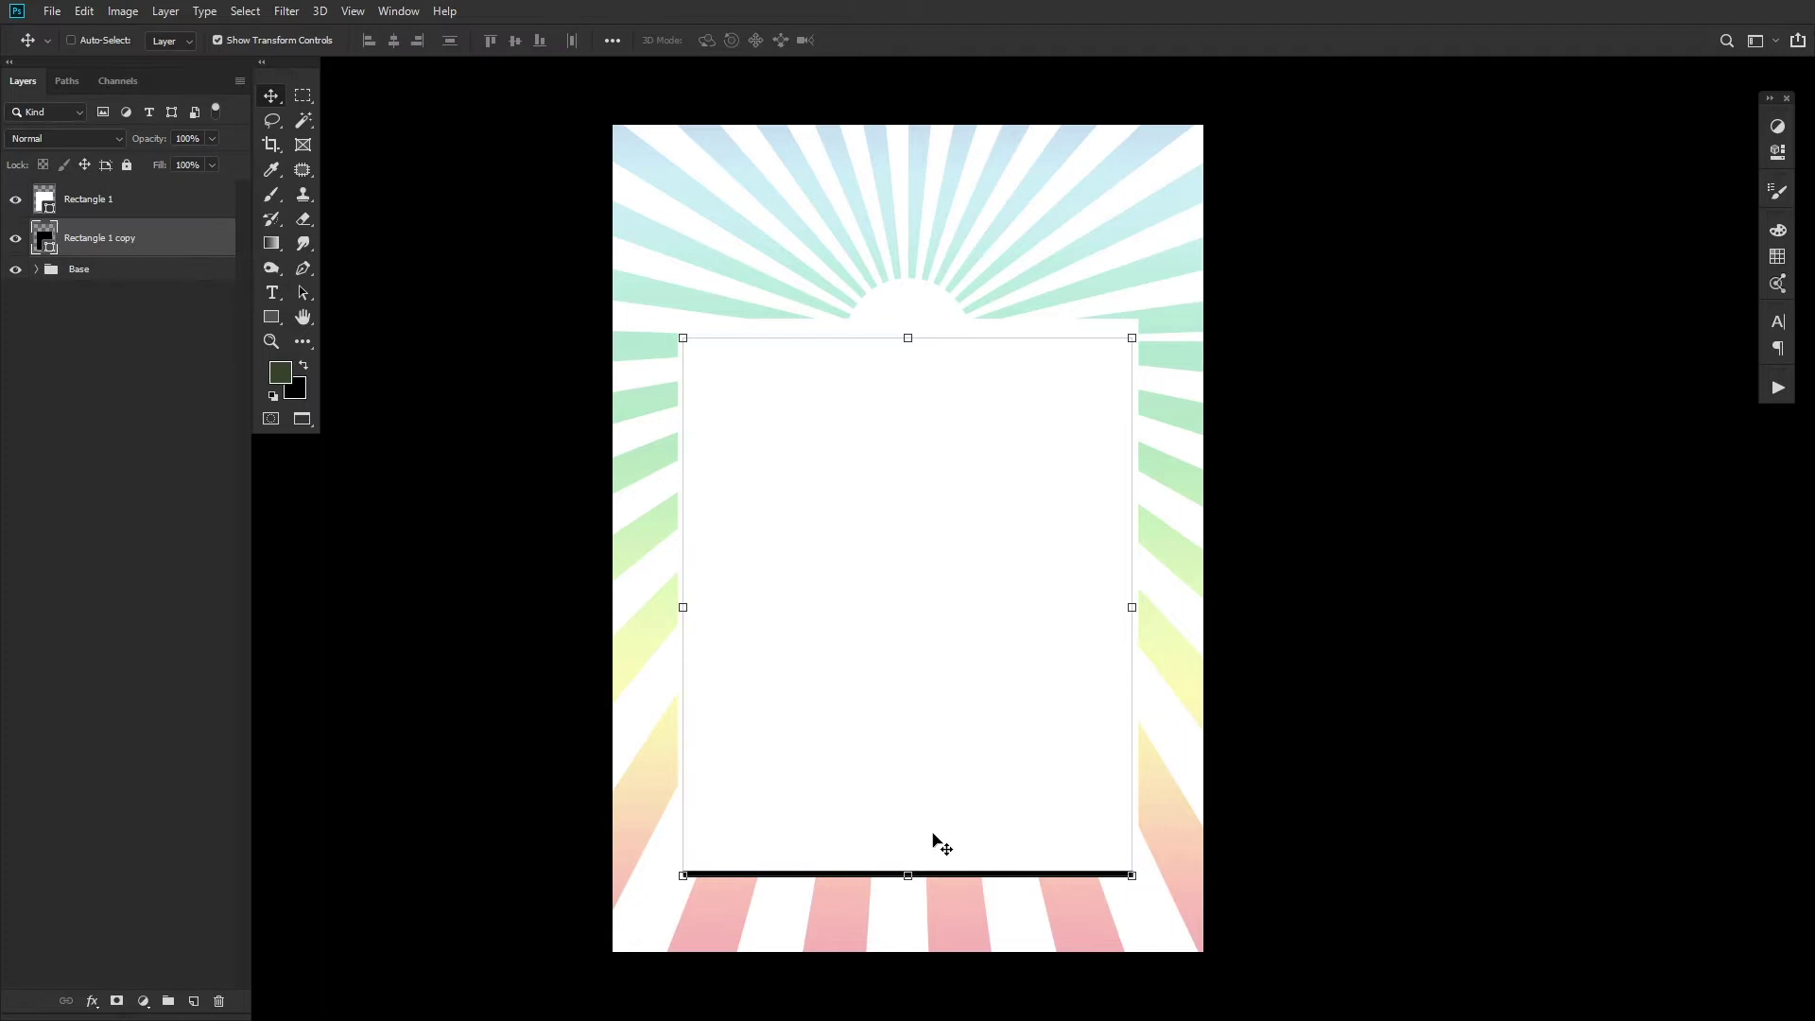
Step: Warp the black rectangle so the middle of its bottom edge curves up behind the white panel
{"action": "left_click", "coordinate": [908, 876]}
{"action": "left_click", "coordinate": [808, 40]}
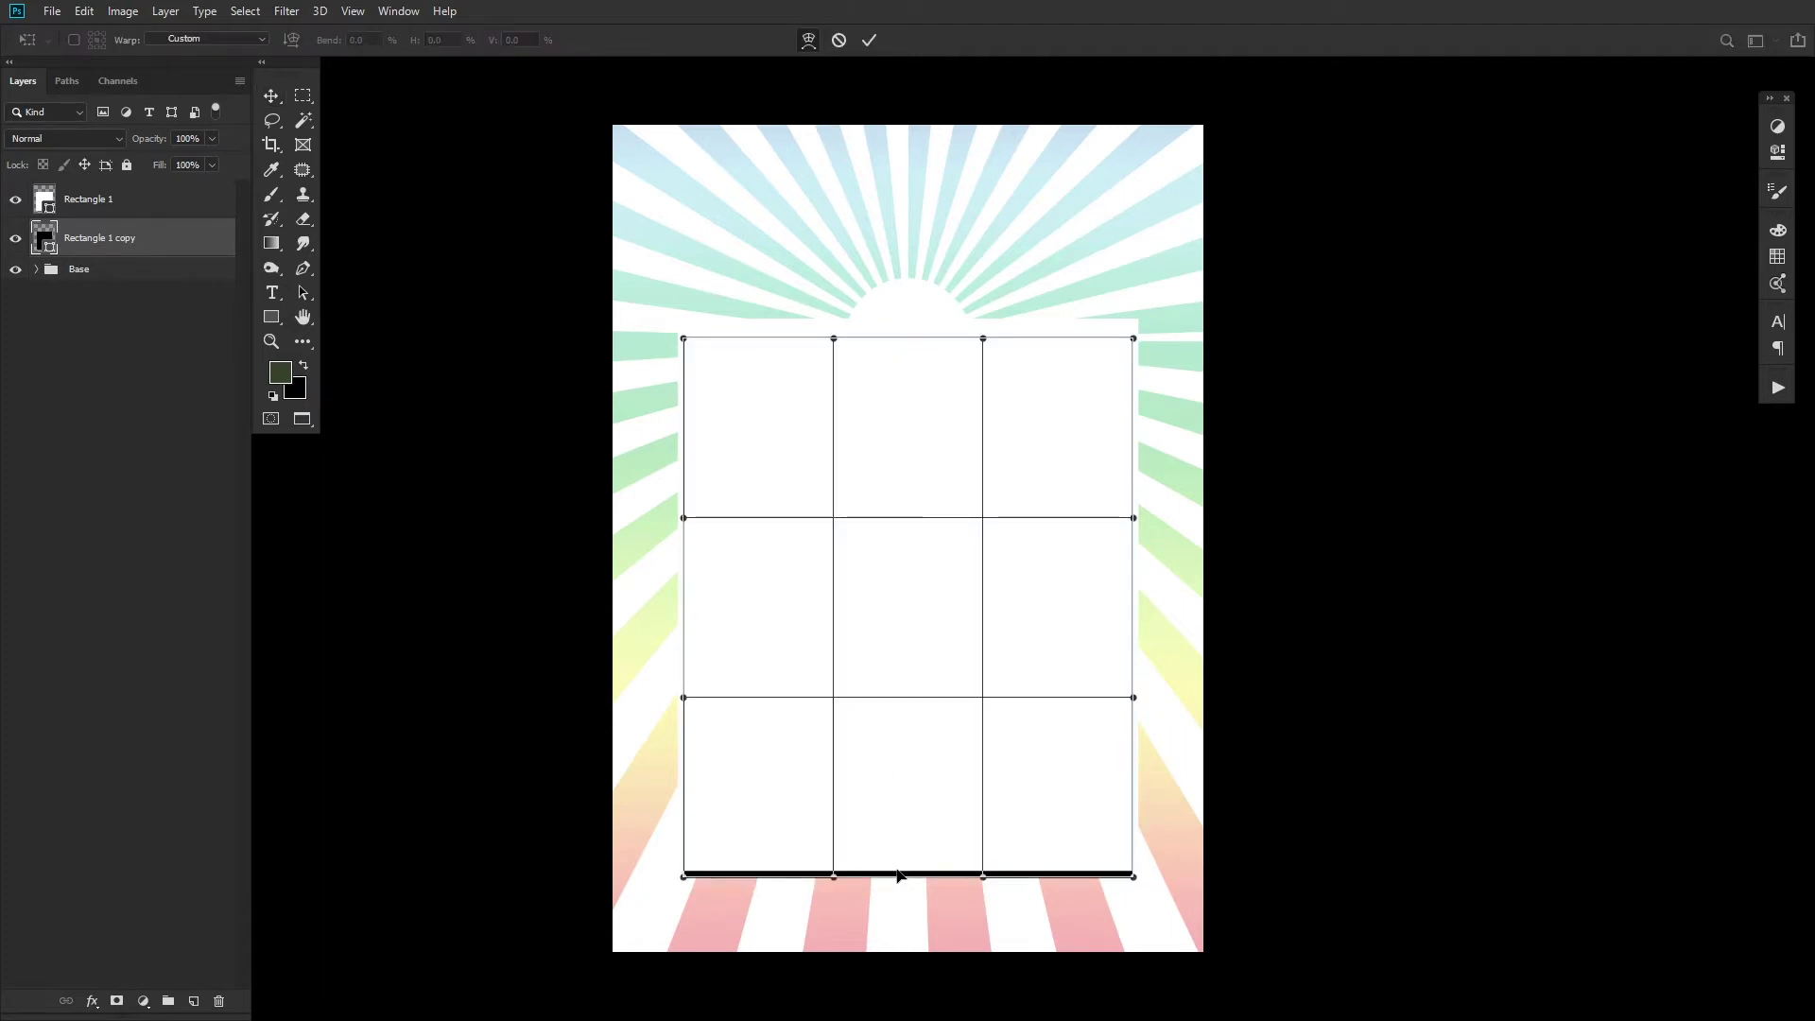
{"action": "left_click_drag", "start_coordinate": [899, 875], "coordinate": [902, 871]}
{"action": "left_click", "coordinate": [868, 40]}
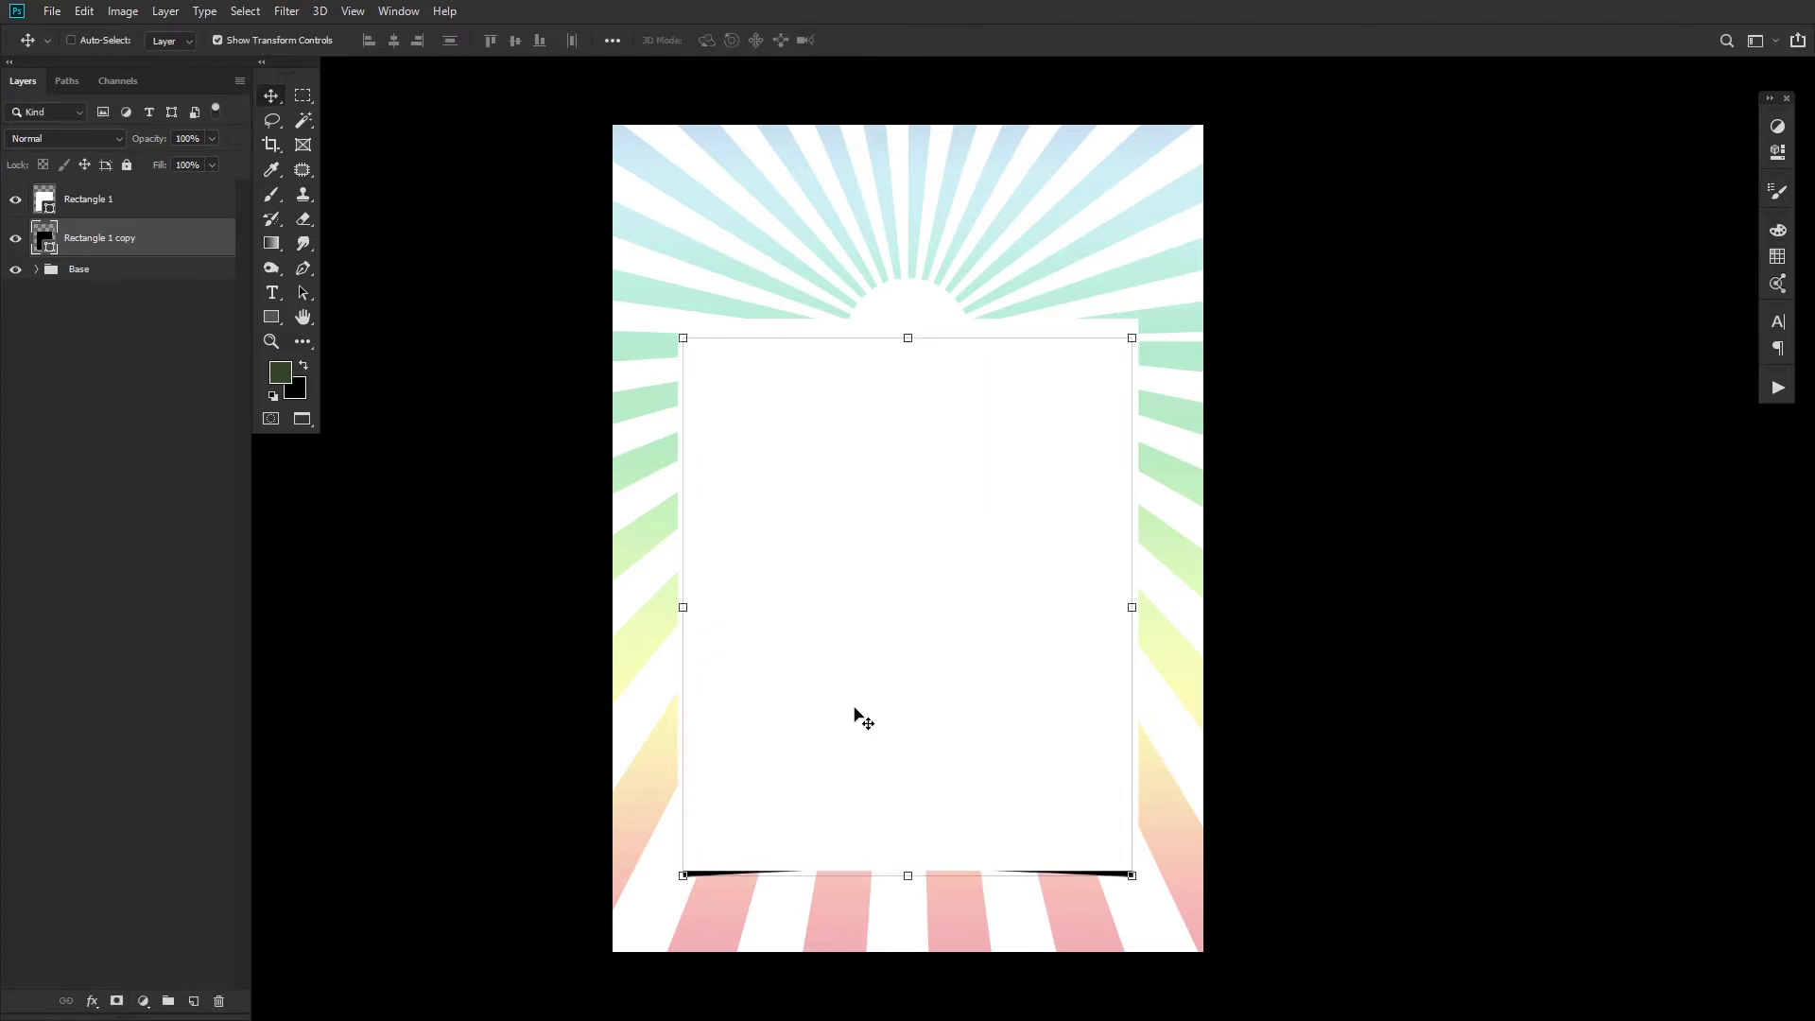
Step: Apply a Gaussian Blur of 5.8 pixels to the black shadow as a smart filter and set its opacity to 26%
{"action": "left_click", "coordinate": [281, 12]}
{"action": "mouse_move", "coordinate": [311, 223]}
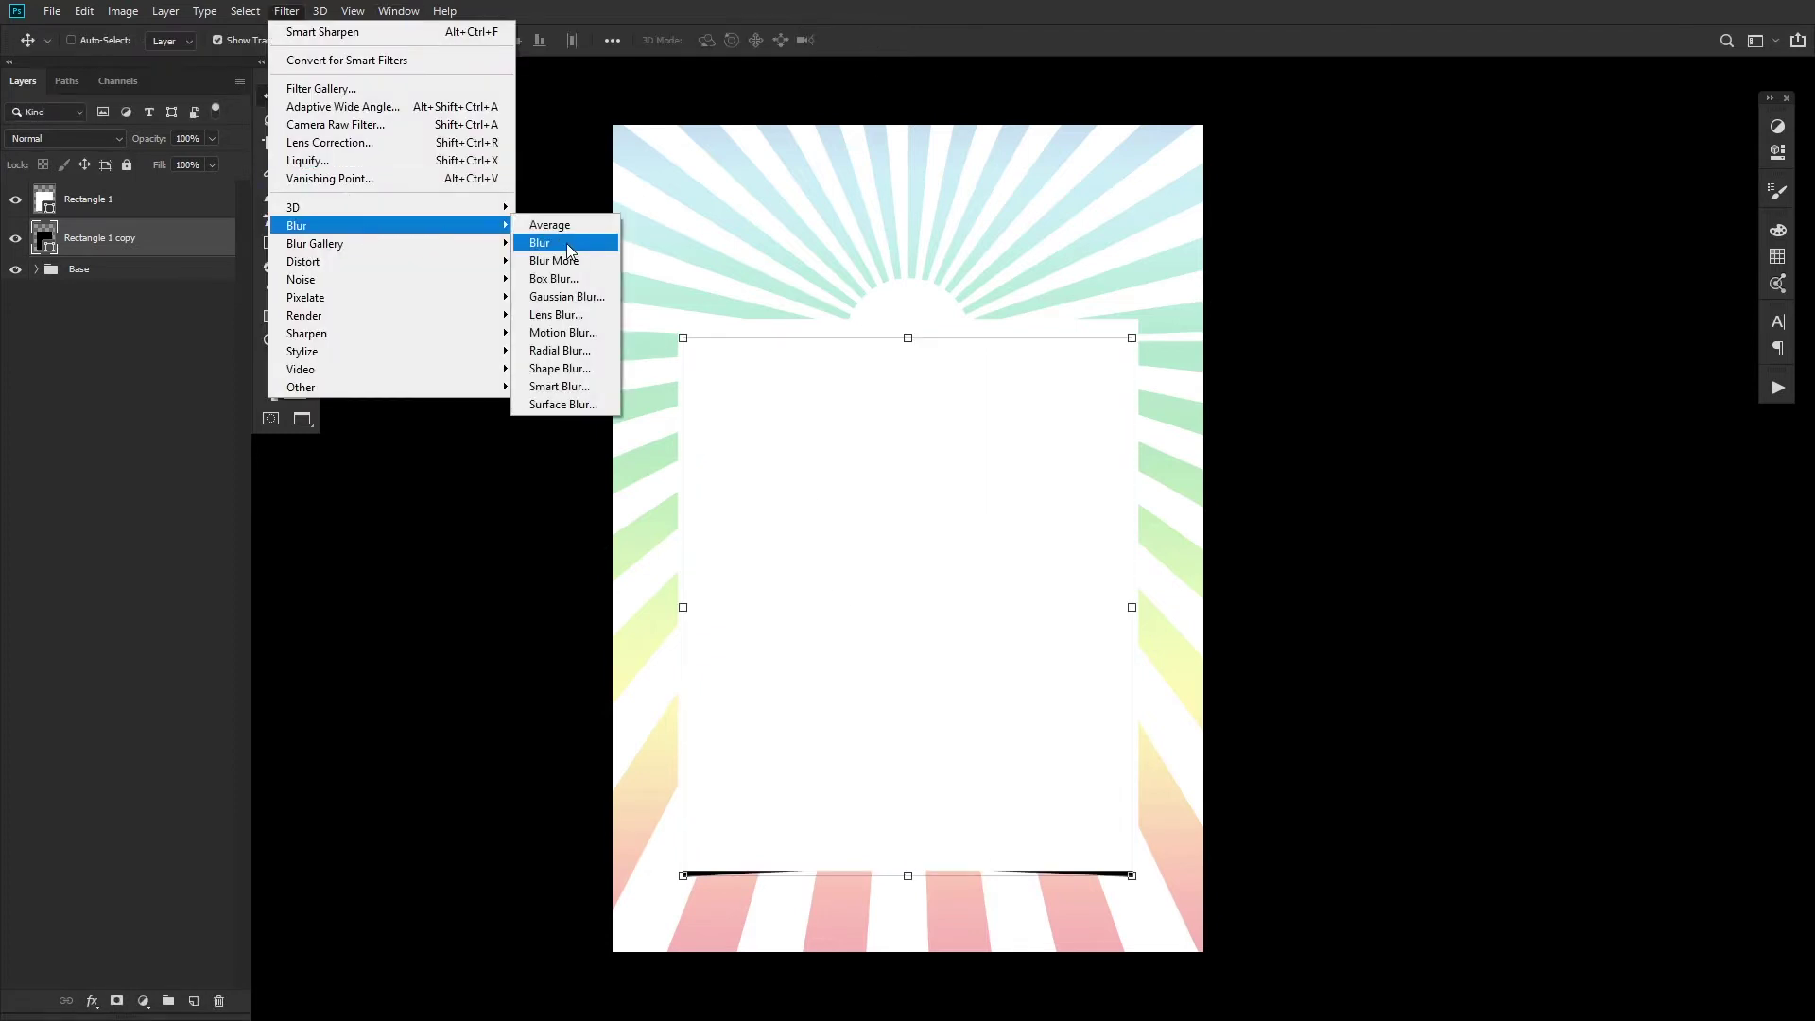
{"action": "left_click", "coordinate": [577, 293]}
{"action": "left_click", "coordinate": [866, 387]}
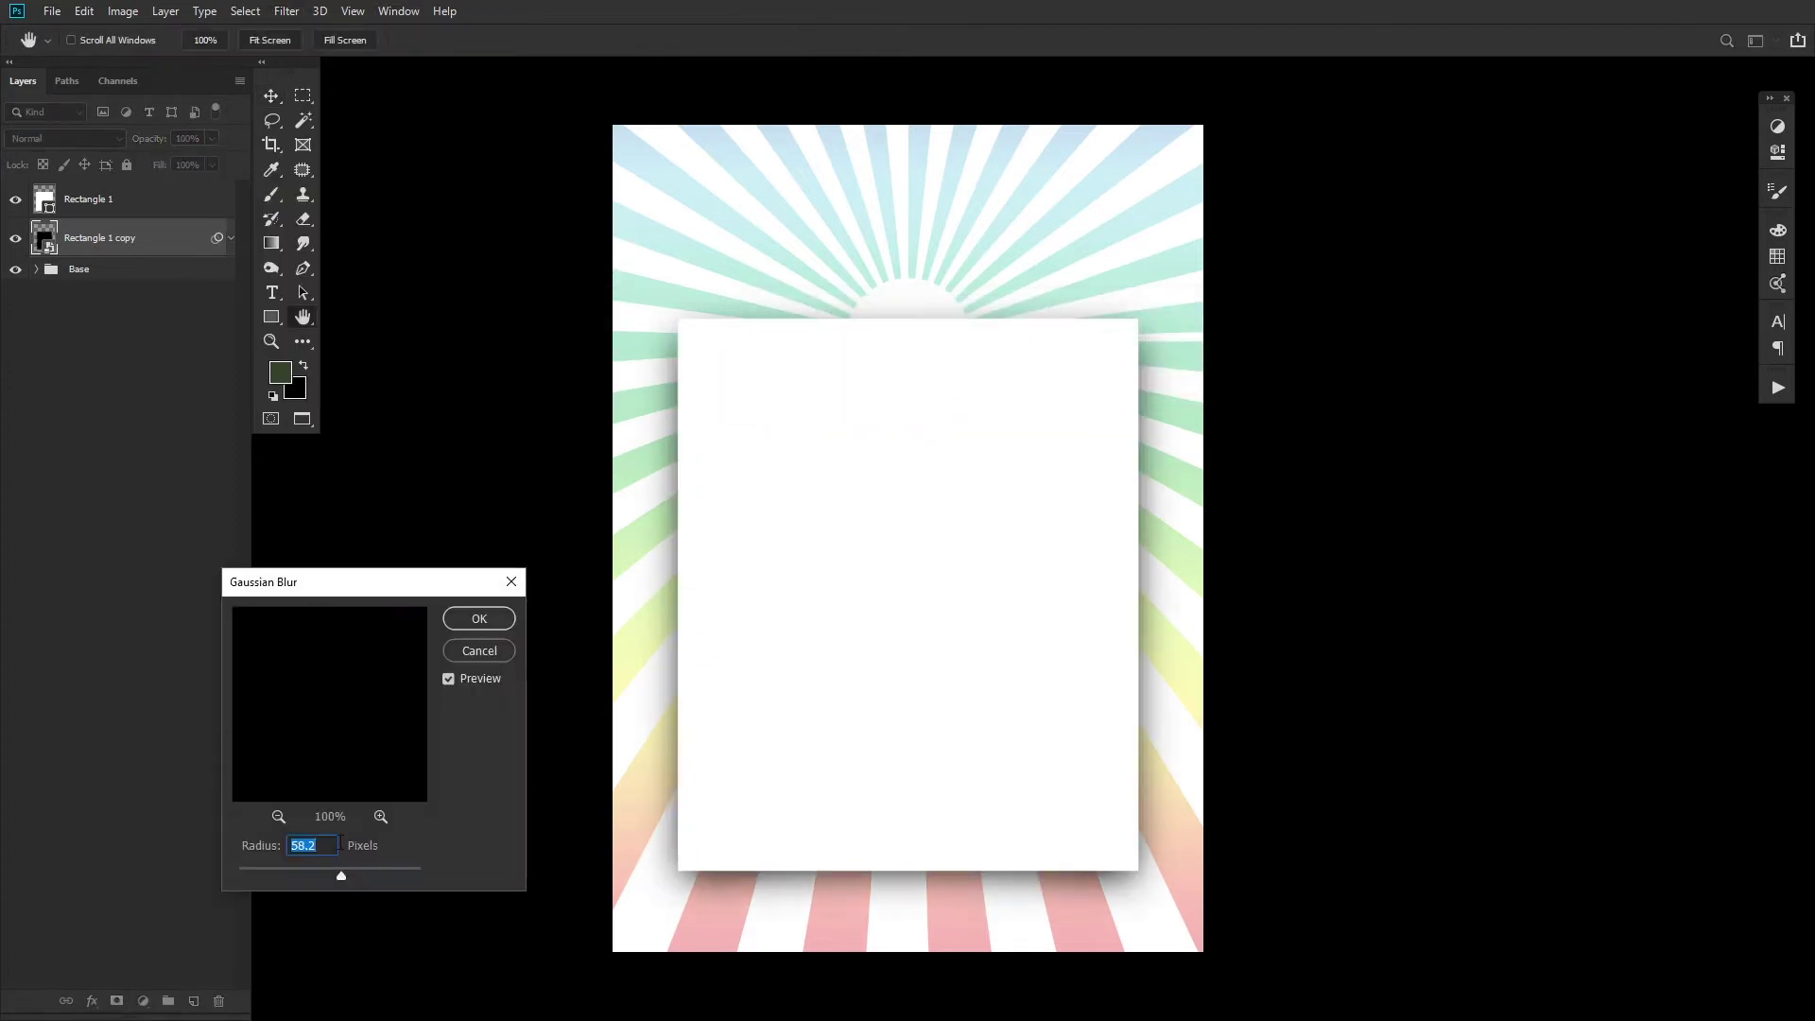
{"action": "type", "text": "5.8"}
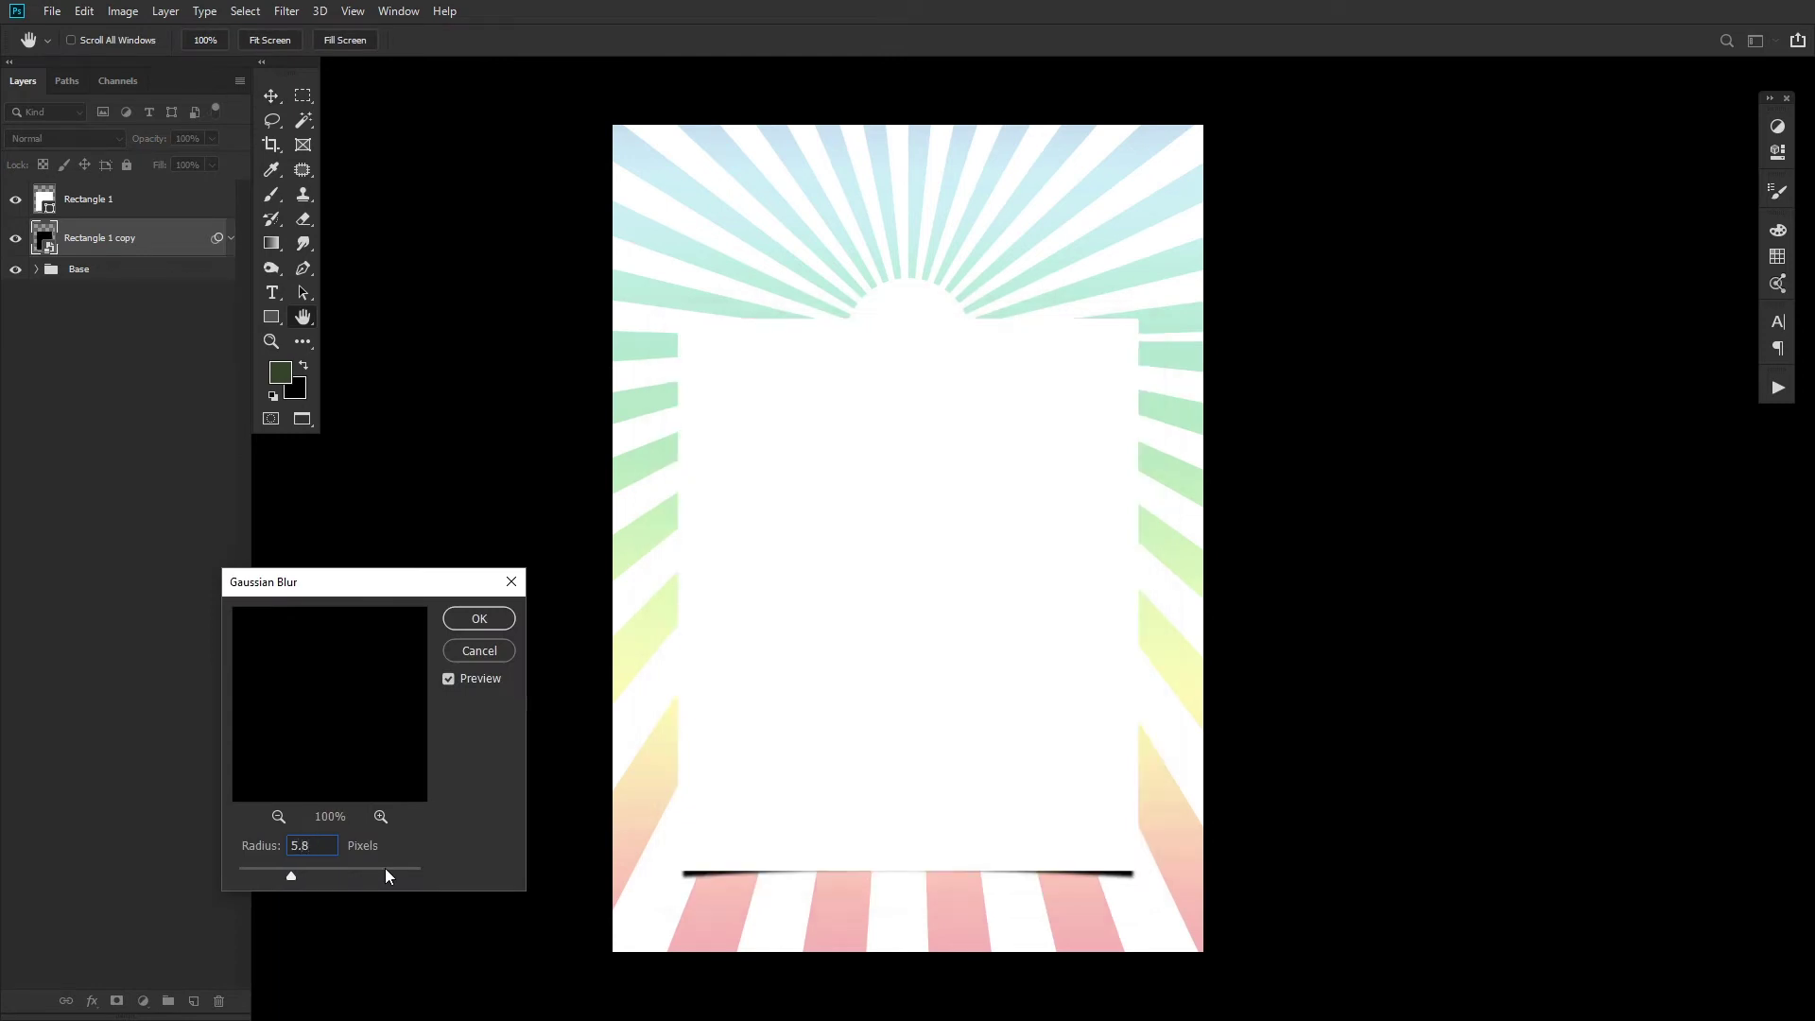
{"action": "left_click", "coordinate": [483, 621]}
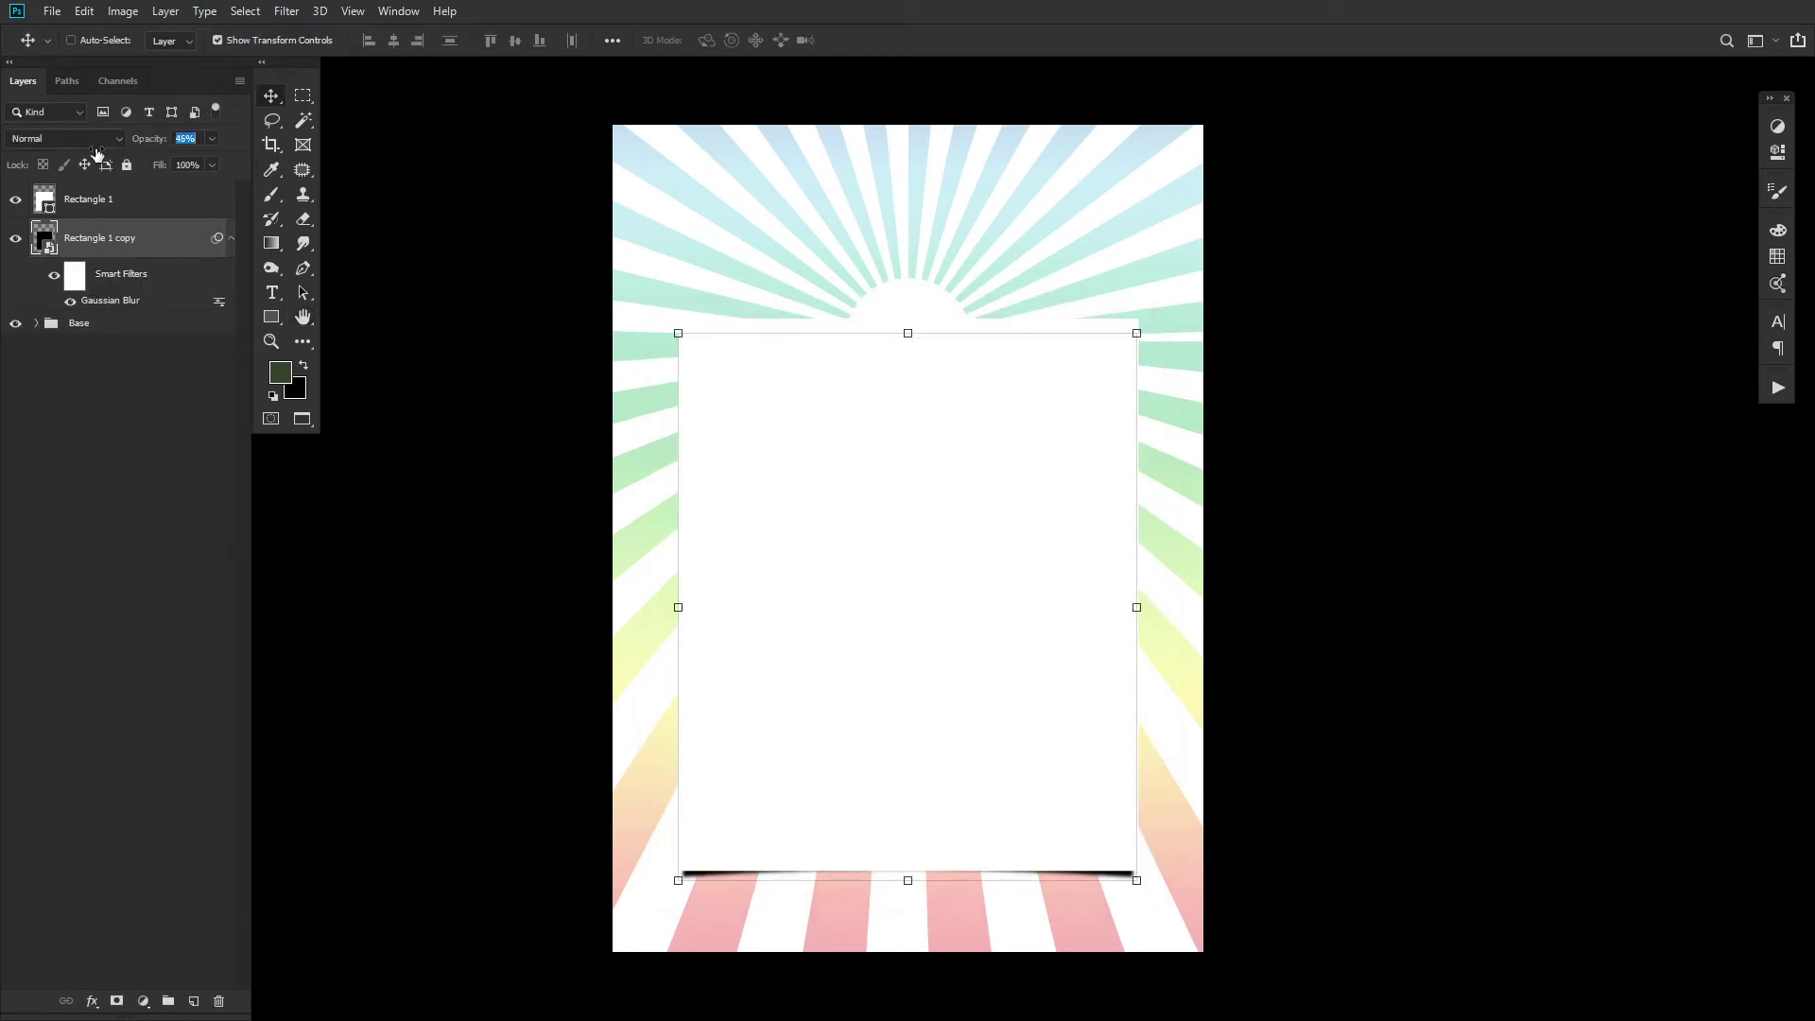
{"action": "left_click_drag", "start_coordinate": [97, 154], "coordinate": [83, 157]}
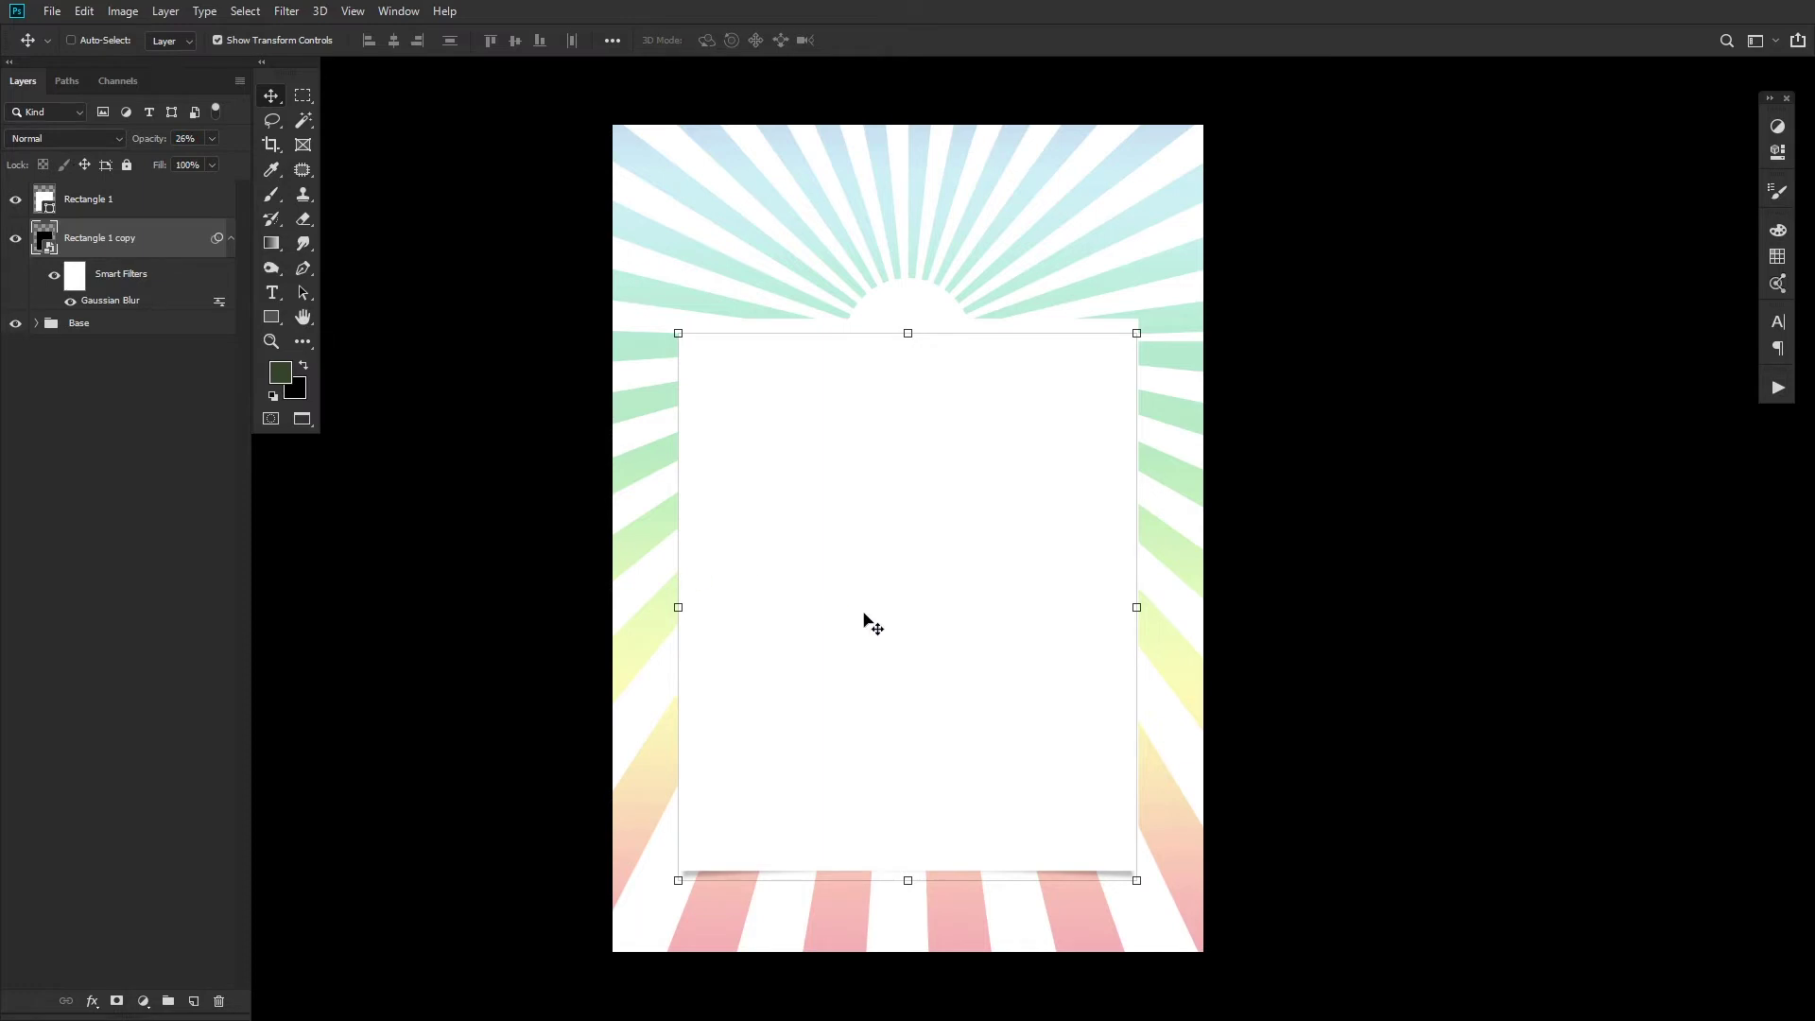
Step: Draw a small white five-pointed star on the rays above the panel's upper-left corner and tilt it
{"action": "key", "text": "u"}
{"action": "left_click", "coordinate": [711, 40]}
{"action": "left_click", "coordinate": [1032, 76]}
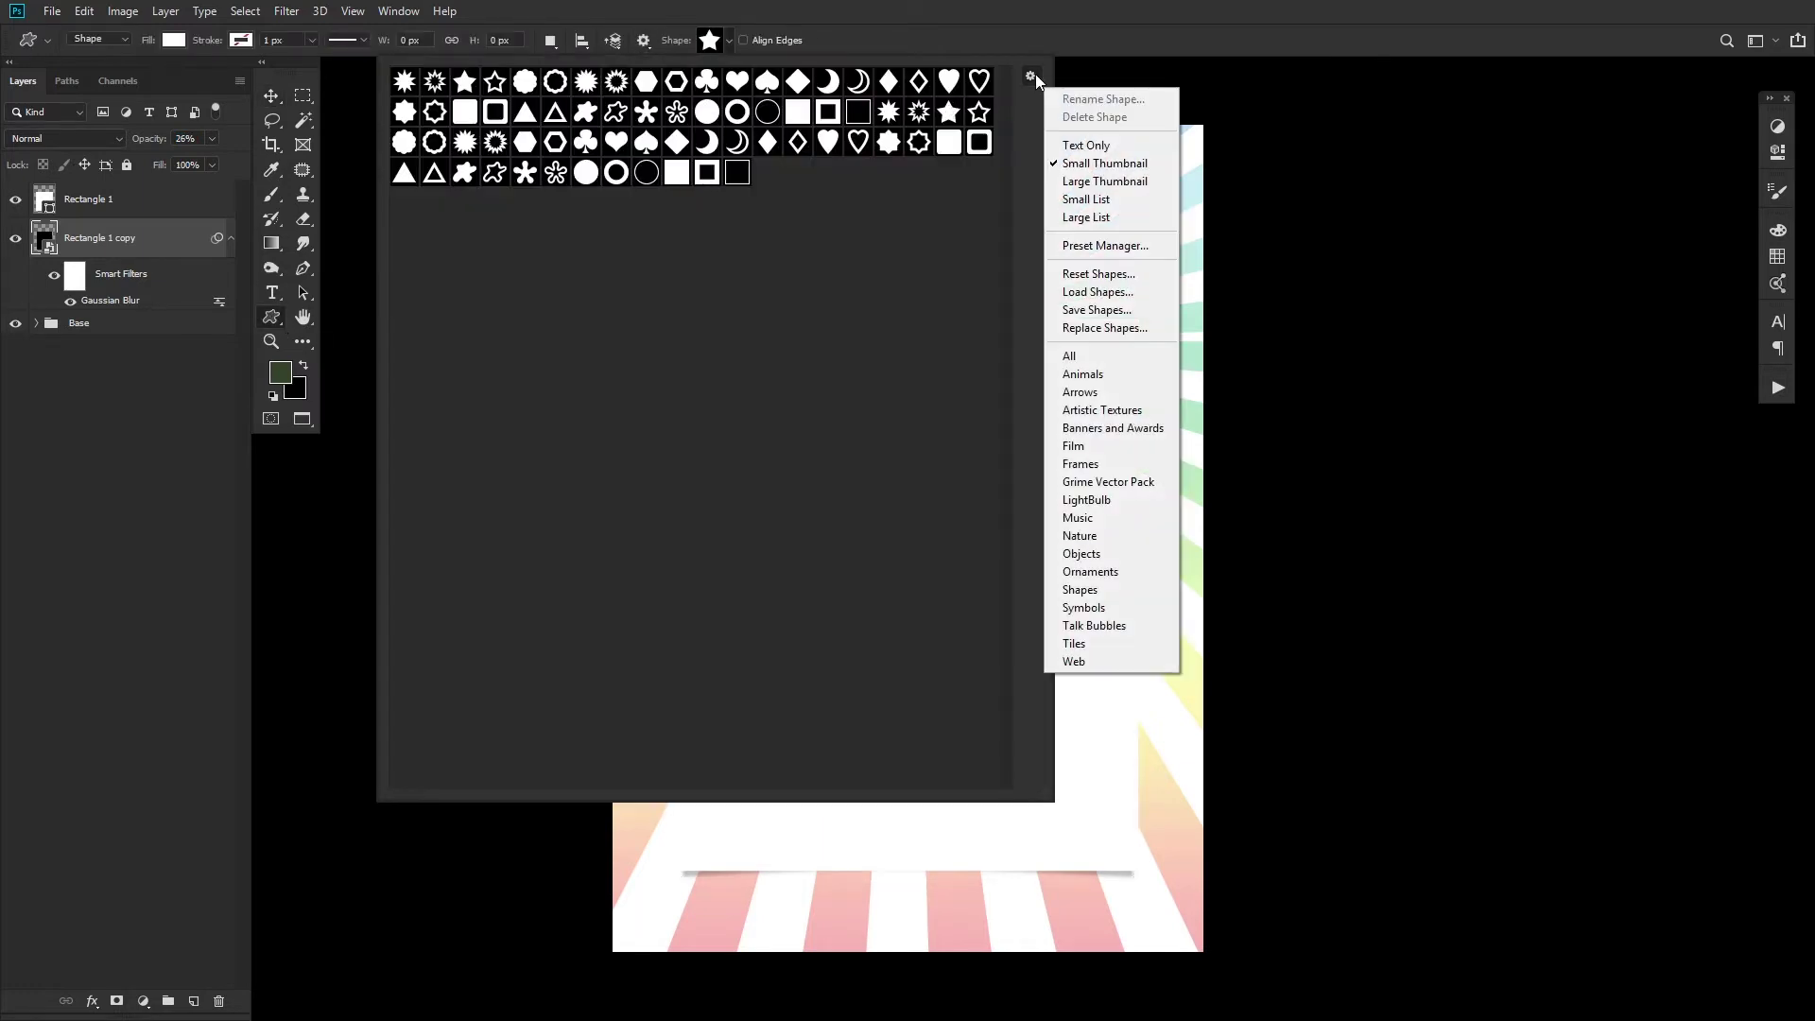
{"action": "left_click", "coordinate": [948, 111]}
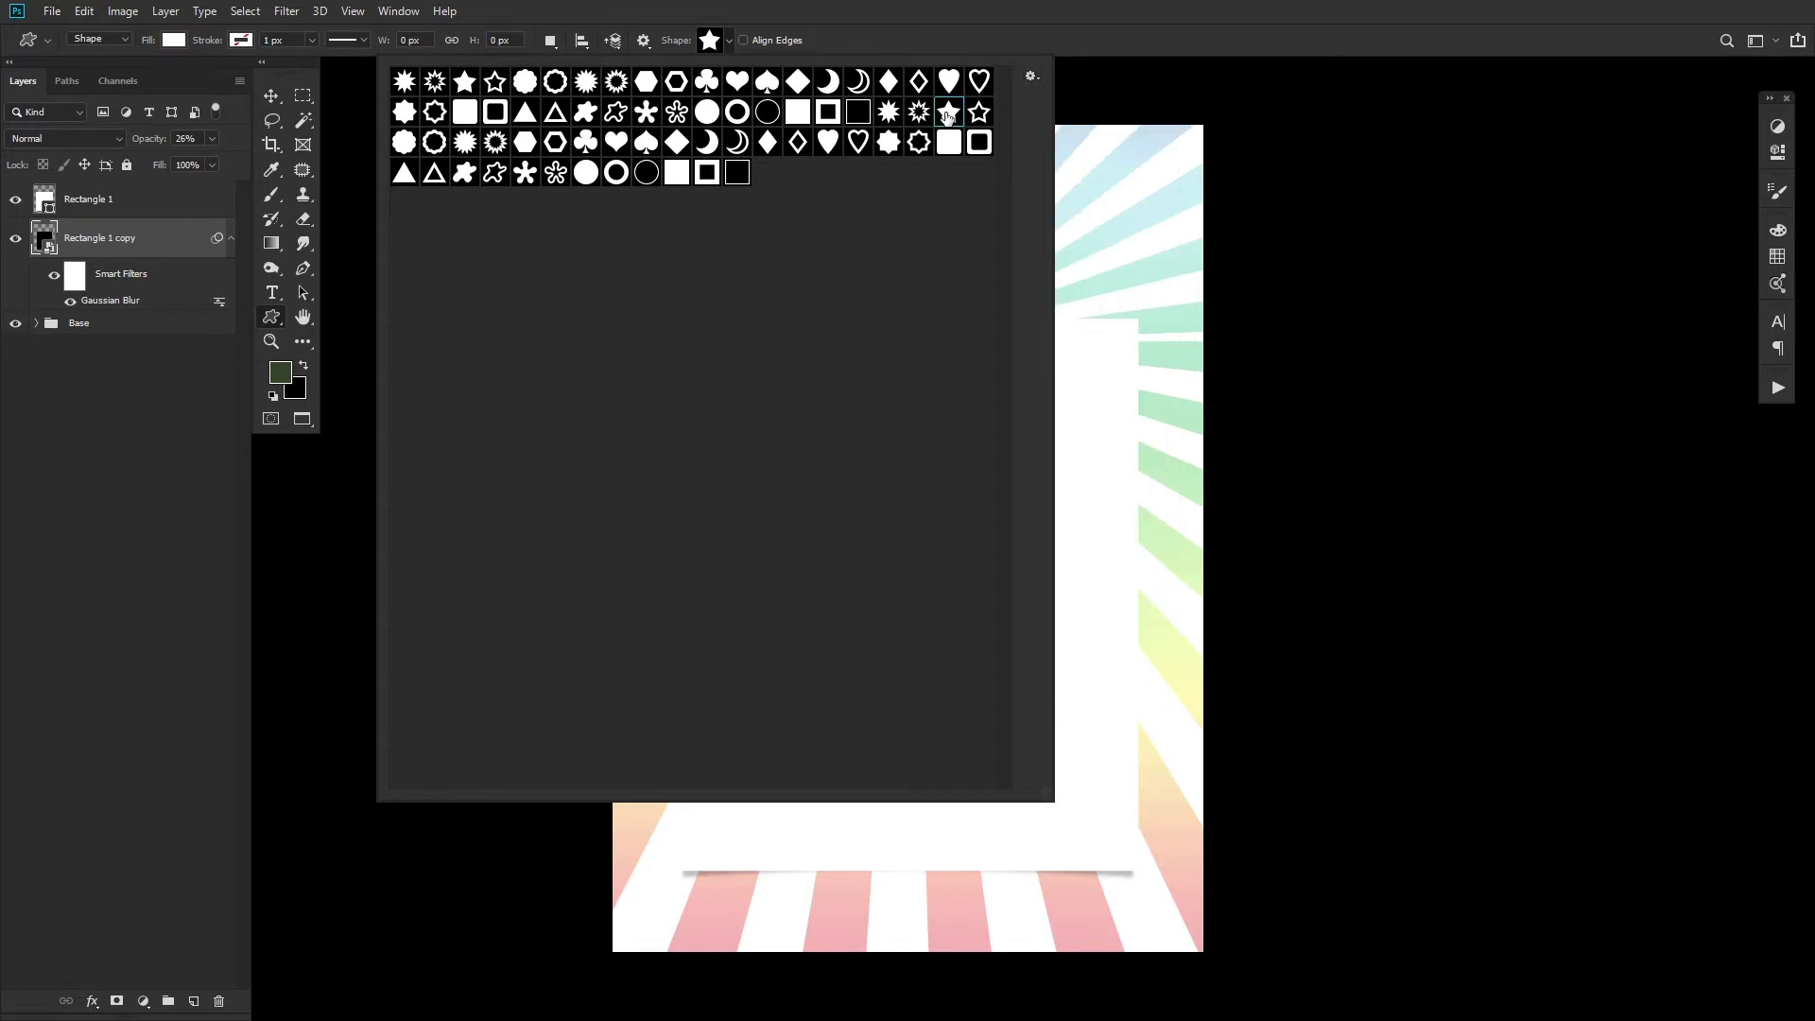
{"action": "double_click", "coordinate": [948, 112]}
{"action": "mouse_move", "coordinate": [748, 234]}
{"action": "left_mouse_down"}
{"action": "mouse_move", "coordinate": [790, 274]}
{"action": "mouse_move", "coordinate": [744, 358]}
{"action": "left_mouse_up"}
{"action": "key", "text": "v"}
{"action": "left_click", "coordinate": [864, 41]}
Step: Duplicate the star twice, placing one copy beside the panel's right edge and one at its lower-left corner
{"action": "left_click_drag", "start_coordinate": [765, 270], "coordinate": [752, 847]}
{"action": "left_click", "coordinate": [868, 40]}
{"action": "key", "text": "ctrl+t"}
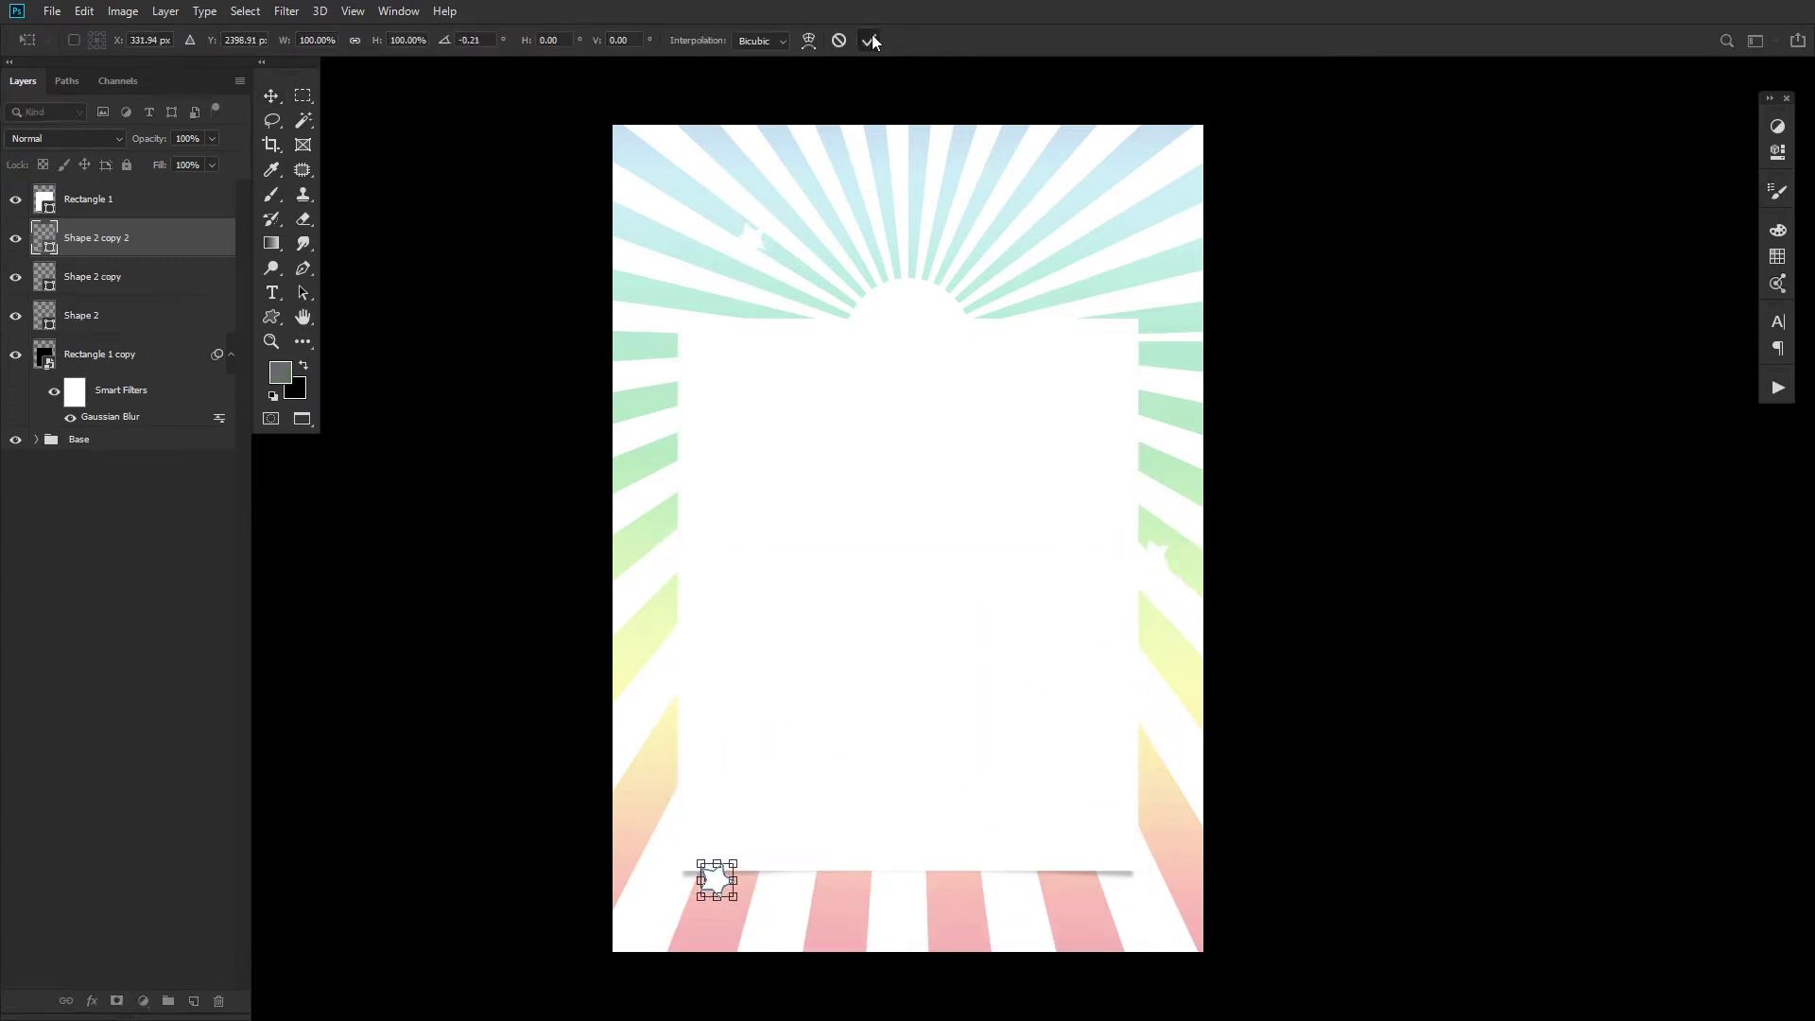
{"action": "left_click", "coordinate": [869, 39]}
Step: Group the three star layers as Stars and move the group above the white rectangle
{"action": "left_click", "coordinate": [129, 318], "text": "shift"}
{"action": "key", "text": "ctrl+g"}
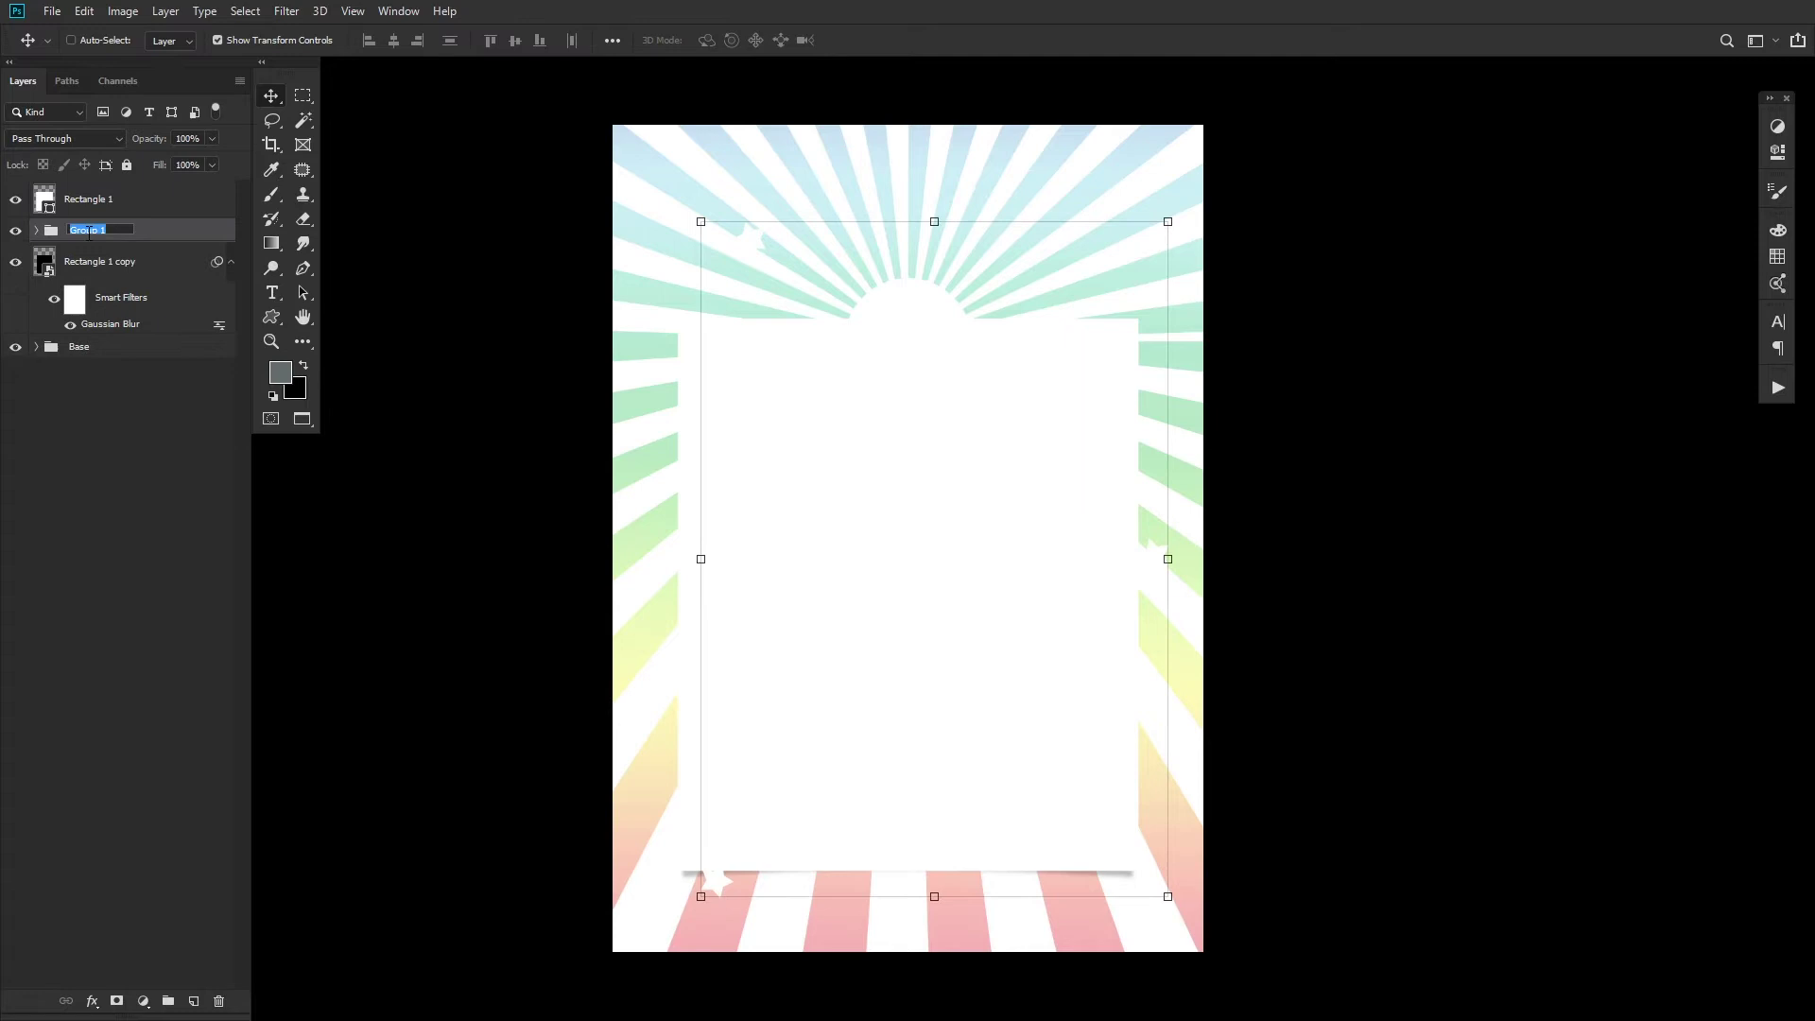
{"action": "left_click", "coordinate": [134, 225]}
{"action": "type", "text": "Stars"}
{"action": "key", "text": "Return"}
{"action": "mouse_move", "coordinate": [133, 230]}
{"action": "left_mouse_down"}
{"action": "mouse_move", "coordinate": [129, 178]}
{"action": "mouse_move", "coordinate": [135, 211]}
{"action": "left_mouse_up"}
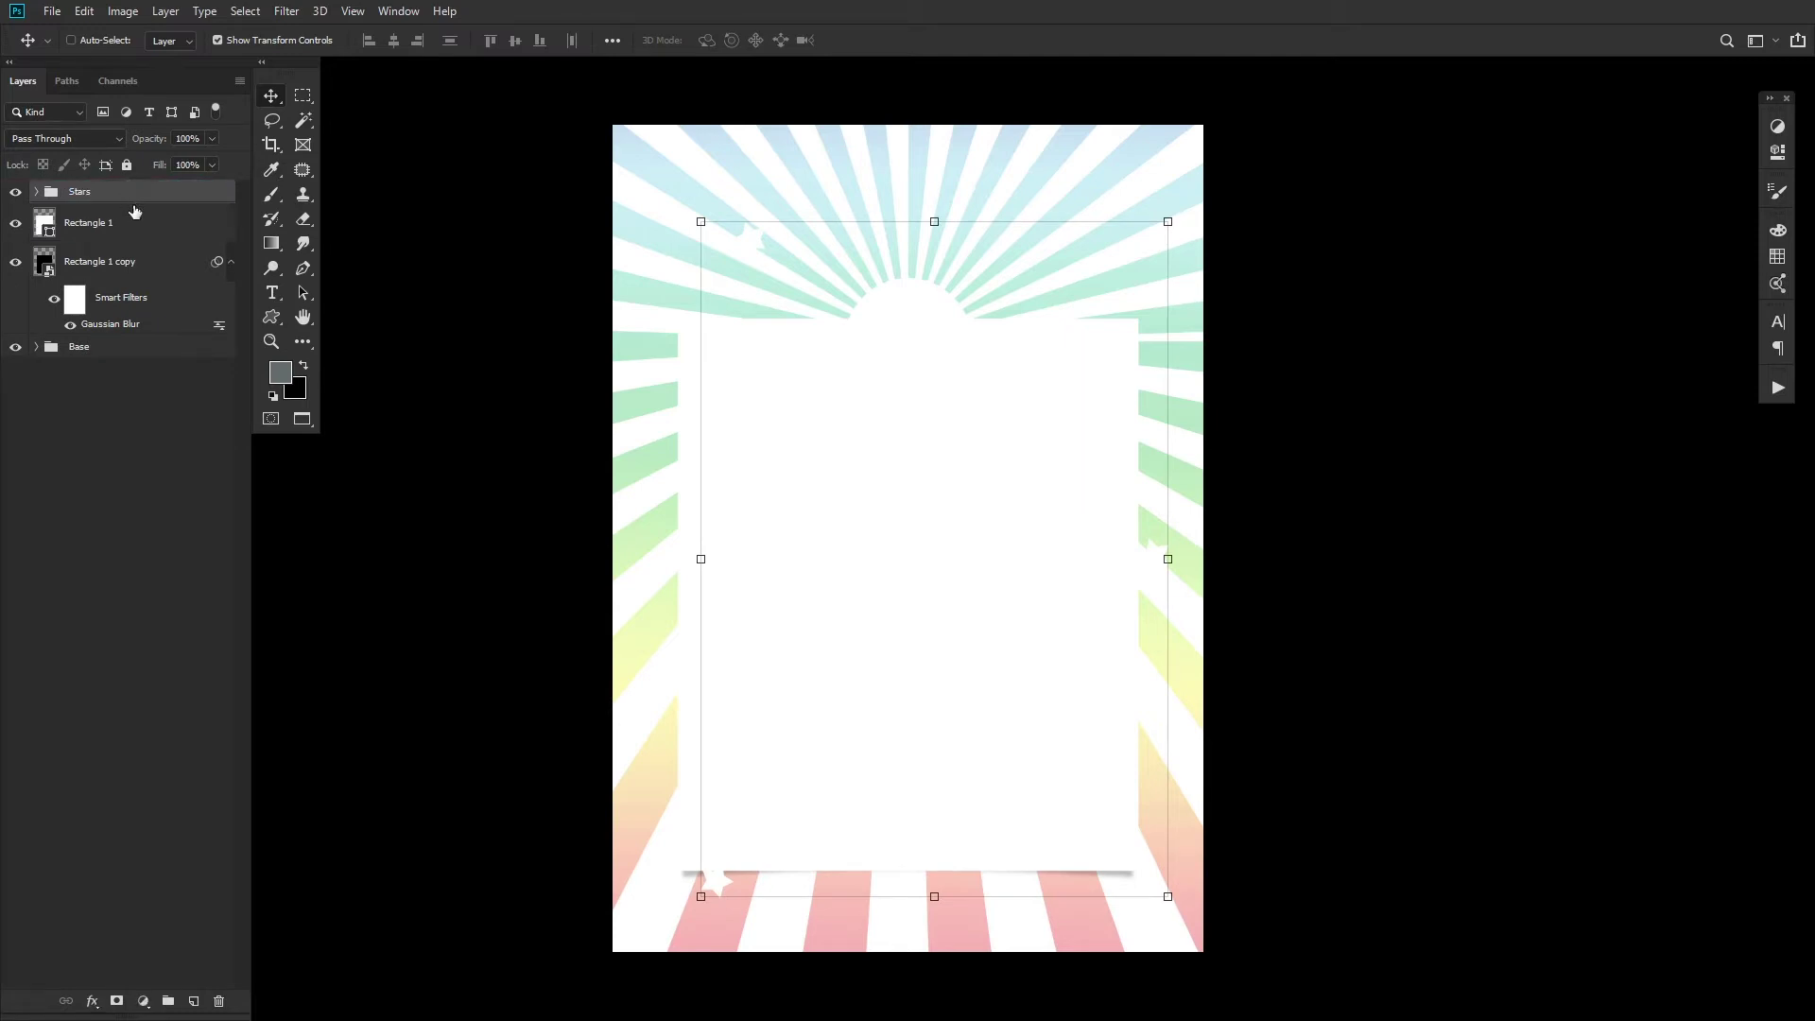
Step: Add a rainbow gradient overlay to the Stars group, linear, reversed, at 90° with 150% scale
{"action": "left_click", "coordinate": [92, 1000]}
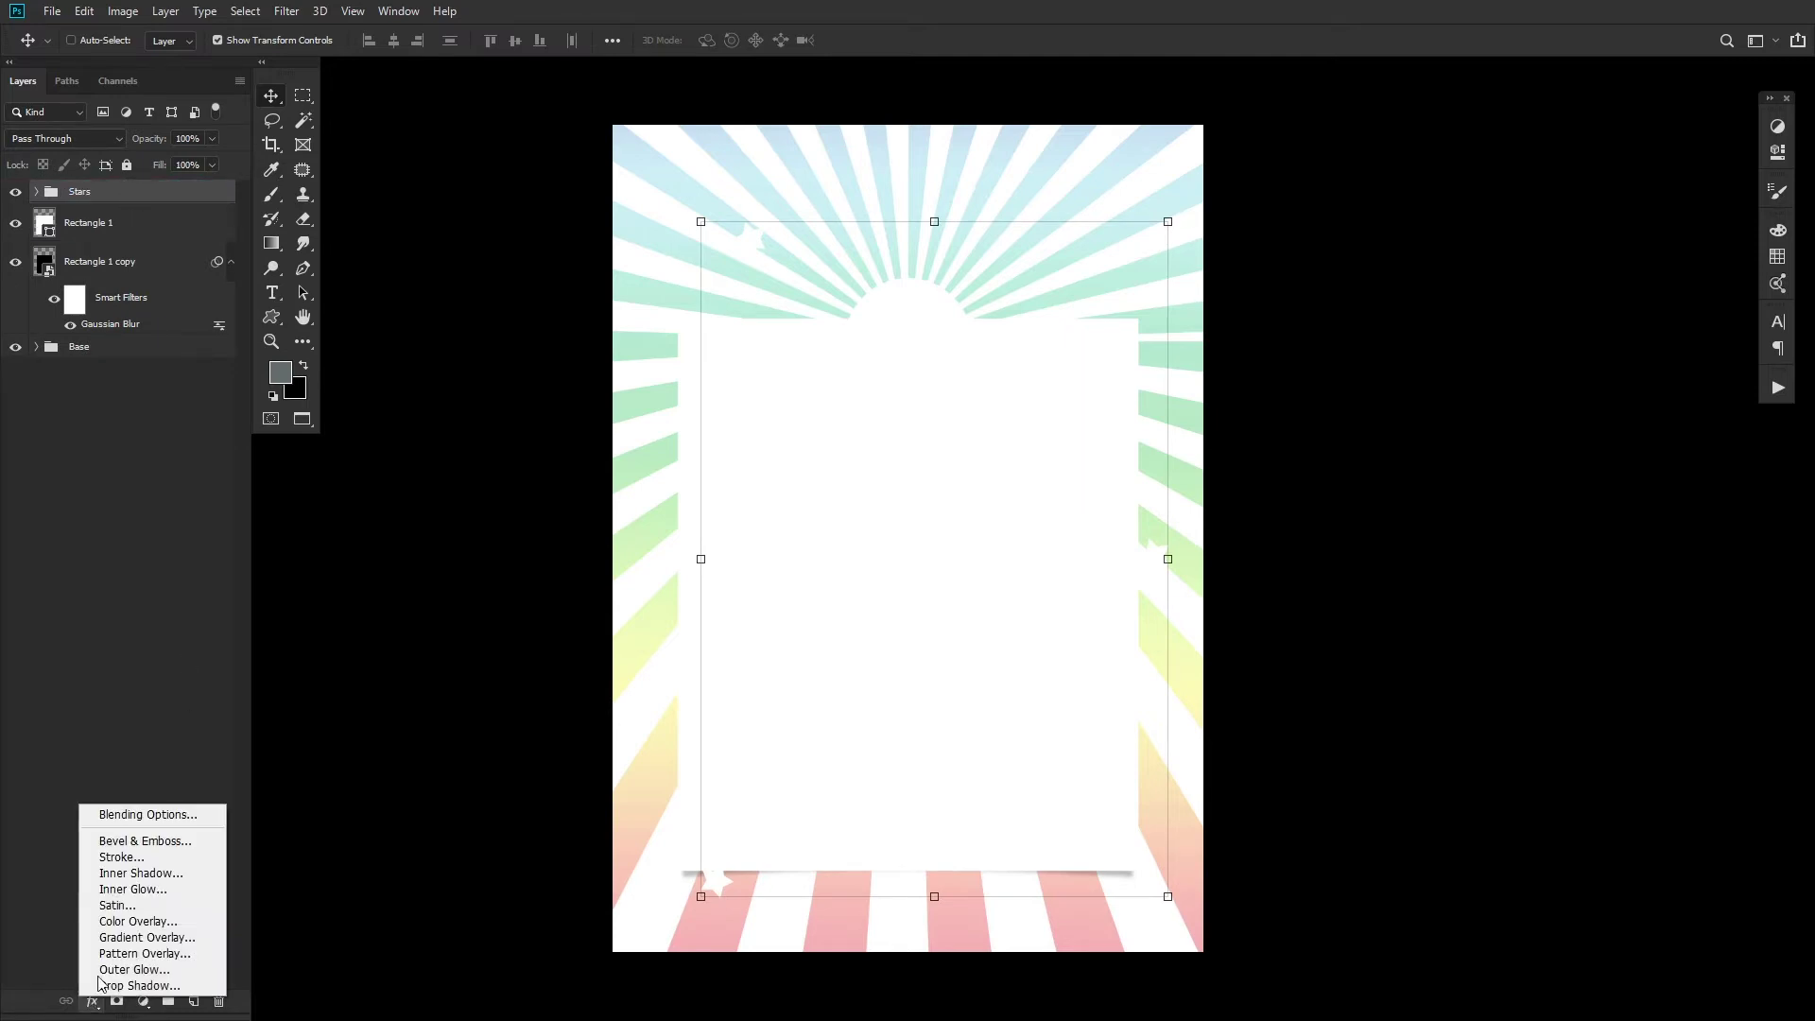
{"action": "left_click", "coordinate": [168, 937]}
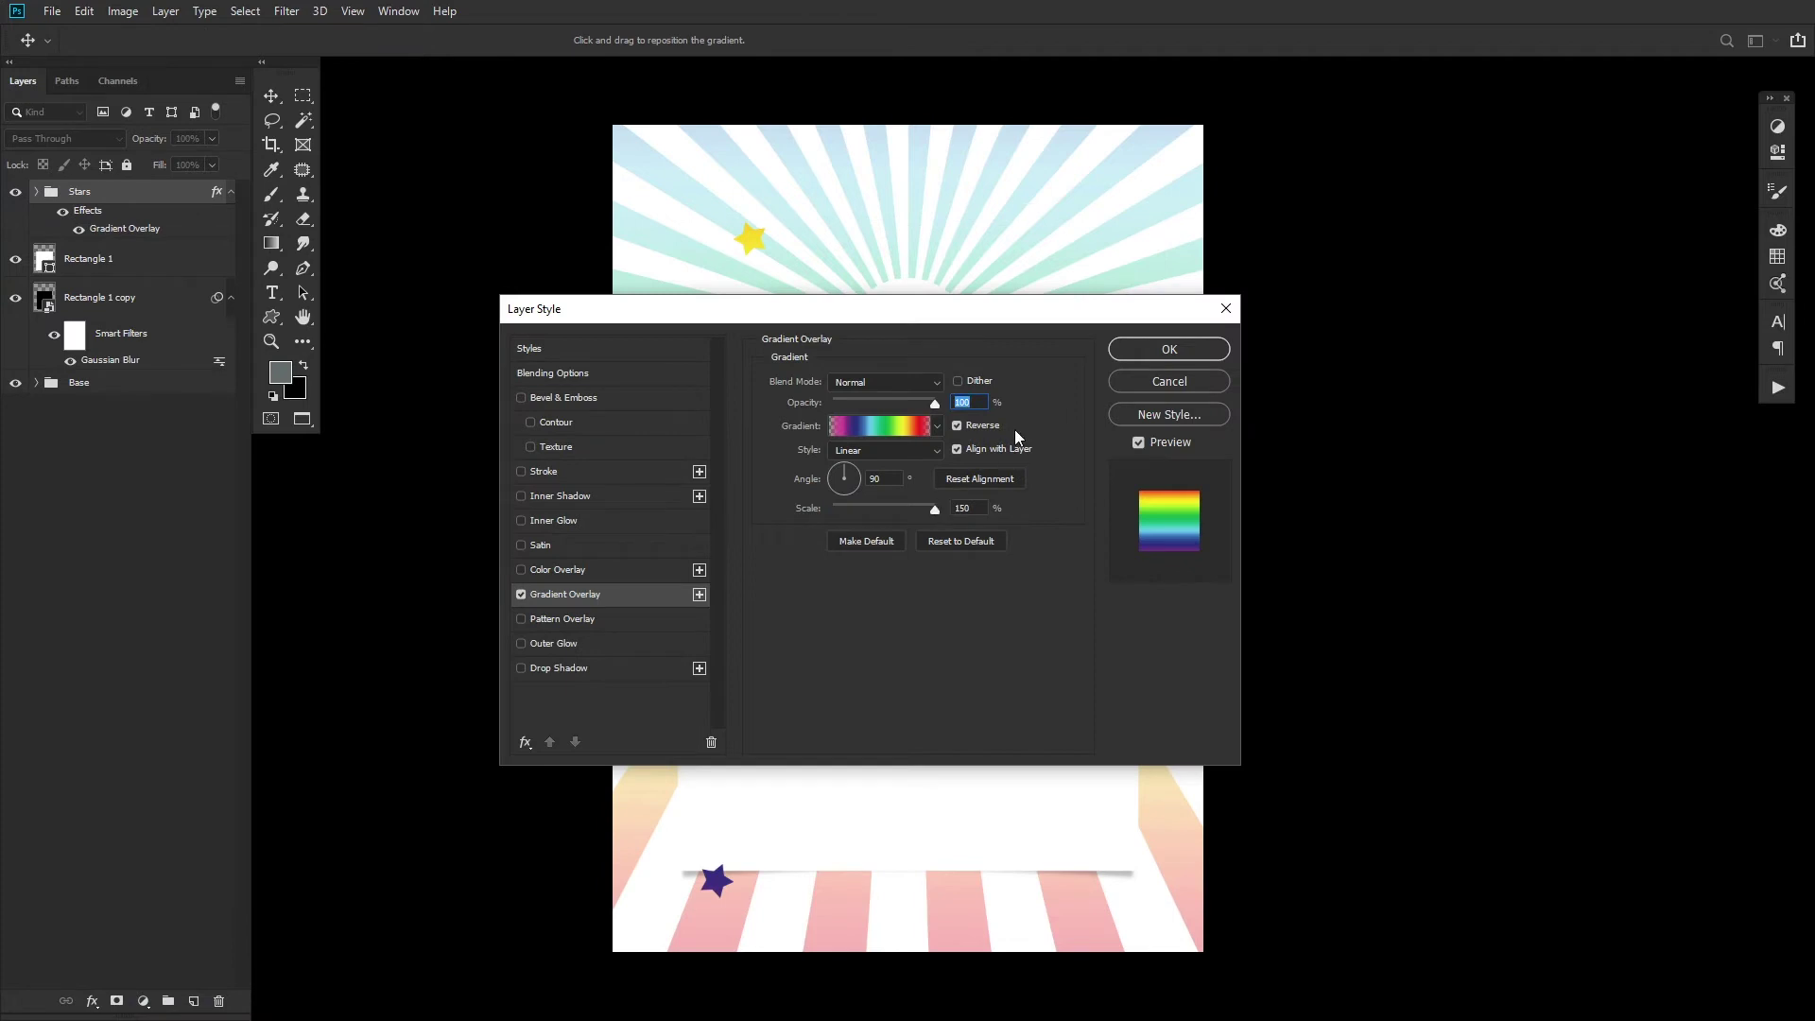
{"action": "left_click", "coordinate": [1154, 446]}
{"action": "left_click", "coordinate": [1153, 446]}
{"action": "left_click", "coordinate": [1150, 350]}
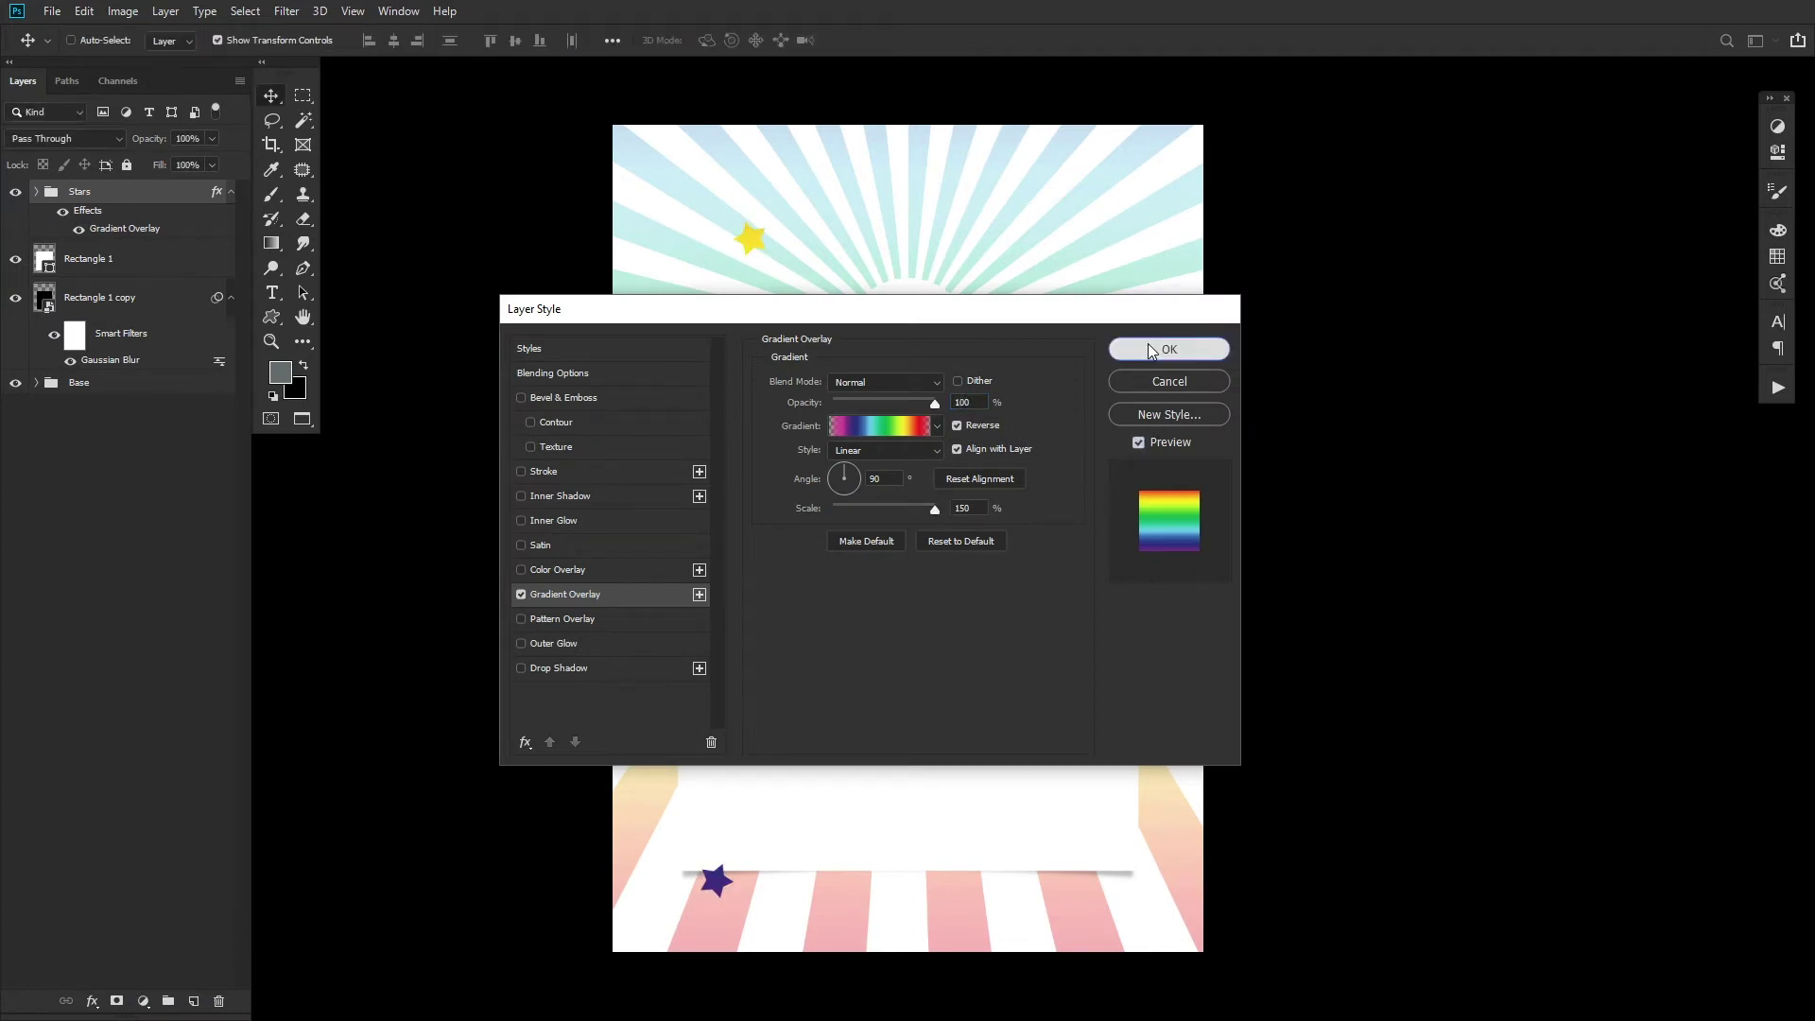
Step: Draw a small dark magenta square on the rays at the poster's upper left and rotate it into a diamond
{"action": "key", "text": "u"}
{"action": "left_click", "coordinate": [174, 39]}
{"action": "left_click", "coordinate": [104, 140]}
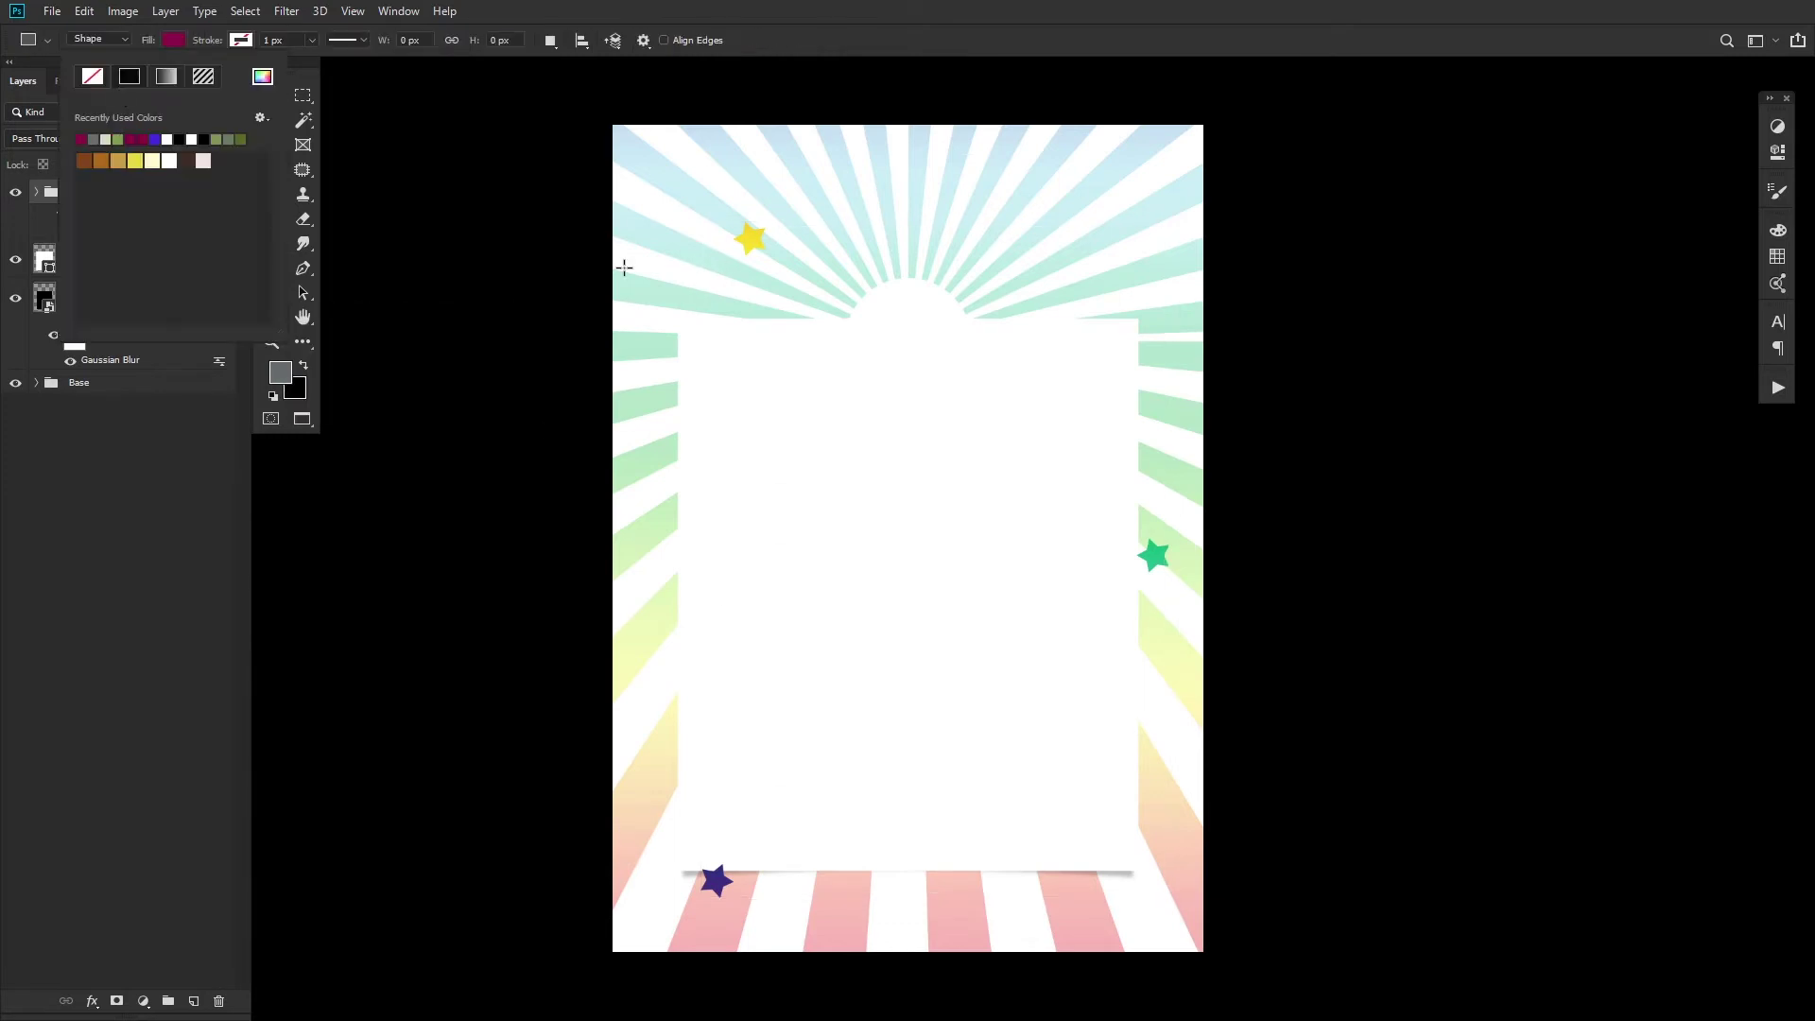
{"action": "mouse_move", "coordinate": [659, 249]}
{"action": "left_mouse_down"}
{"action": "mouse_move", "coordinate": [679, 270]}
{"action": "mouse_move", "coordinate": [723, 249]}
{"action": "left_mouse_up"}
{"action": "key", "text": "ctrl+t"}
{"action": "key", "text": "Return"}
Step: Duplicate the diamond beside the panel's right edge, below the panel and on the upper rays, shrinking and tilting the last copy
{"action": "left_click_drag", "start_coordinate": [721, 295], "coordinate": [1222, 700]}
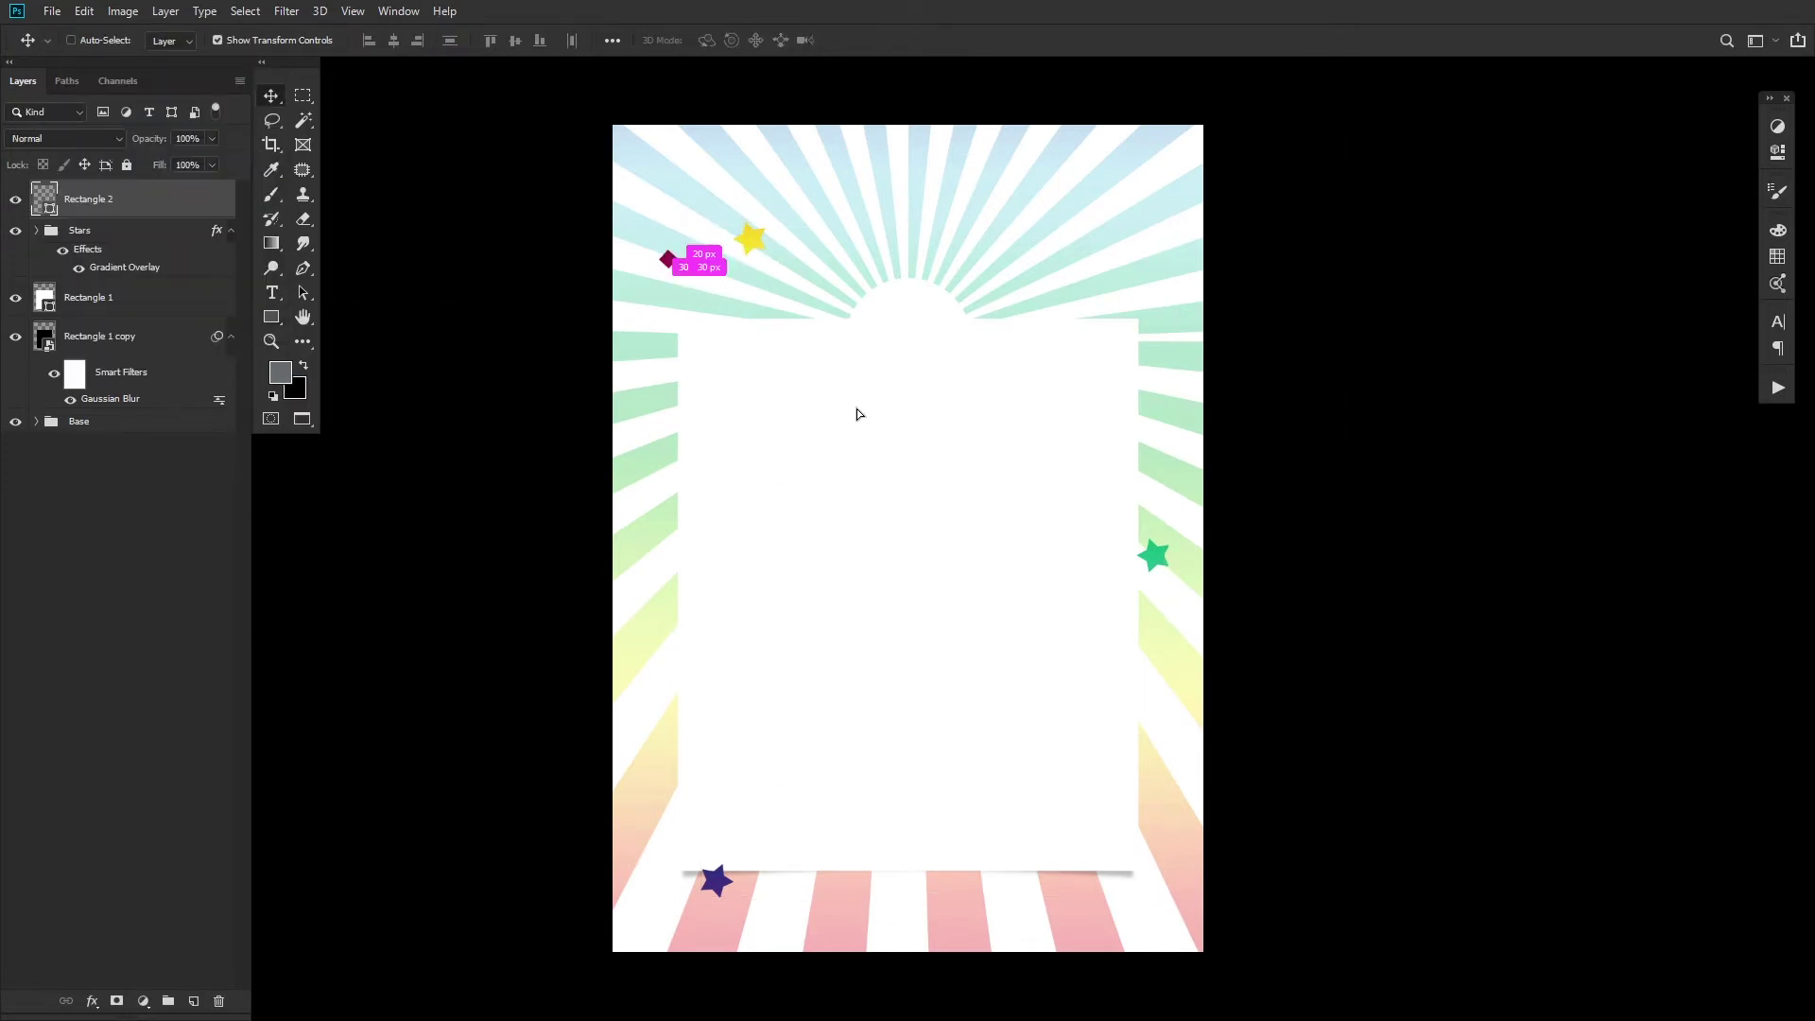
{"action": "left_click_drag", "start_coordinate": [1145, 746], "coordinate": [1036, 317]}
{"action": "key", "text": "ctrl+t"}
{"action": "left_click_drag", "start_coordinate": [1047, 315], "coordinate": [1082, 291]}
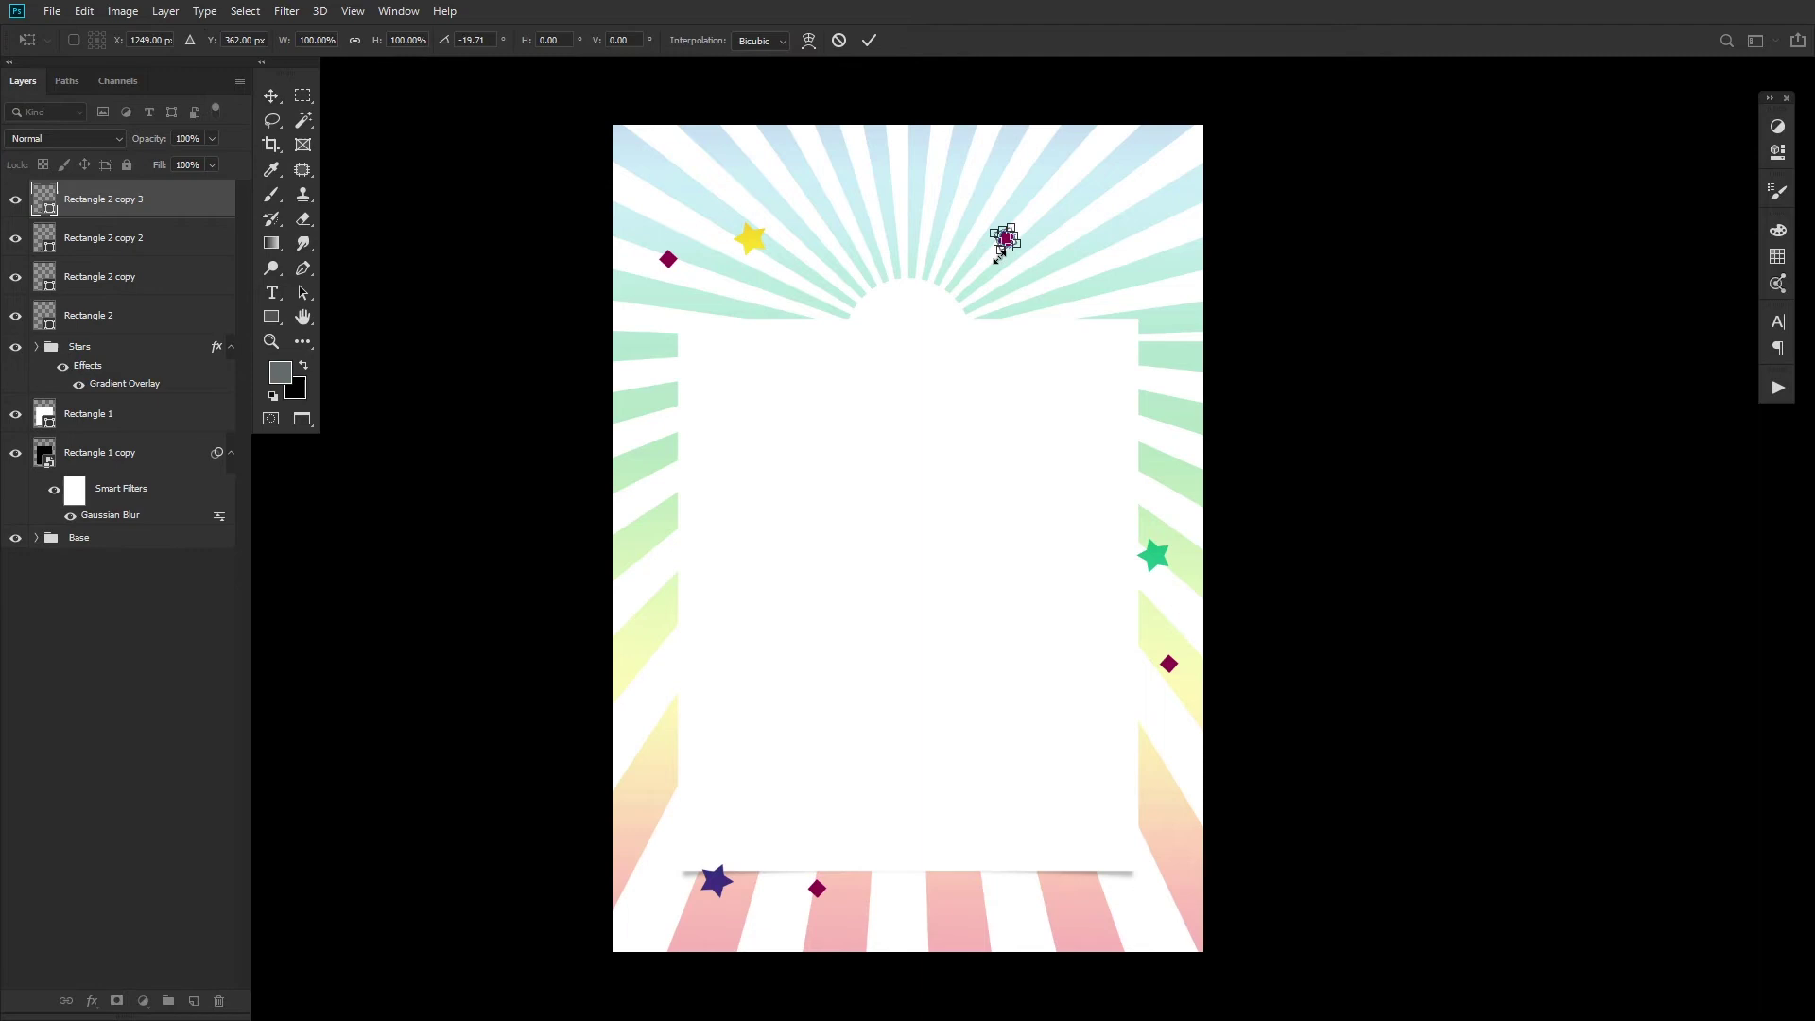
{"action": "left_click_drag", "start_coordinate": [994, 231], "coordinate": [1002, 236]}
{"action": "left_click", "coordinate": [869, 41]}
Step: Scatter copies of the shrunken diamond over the upper rays, along the panel's sides and near its lower edge
{"action": "left_click_drag", "start_coordinate": [1084, 406], "coordinate": [1119, 318]}
{"action": "left_click_drag", "start_coordinate": [1118, 318], "coordinate": [975, 431]}
{"action": "left_click_drag", "start_coordinate": [1012, 454], "coordinate": [927, 383]}
{"action": "left_click_drag", "start_coordinate": [942, 395], "coordinate": [796, 814]}
{"action": "left_click_drag", "start_coordinate": [823, 615], "coordinate": [1150, 925]}
{"action": "left_click_drag", "start_coordinate": [1149, 921], "coordinate": [1159, 840]}
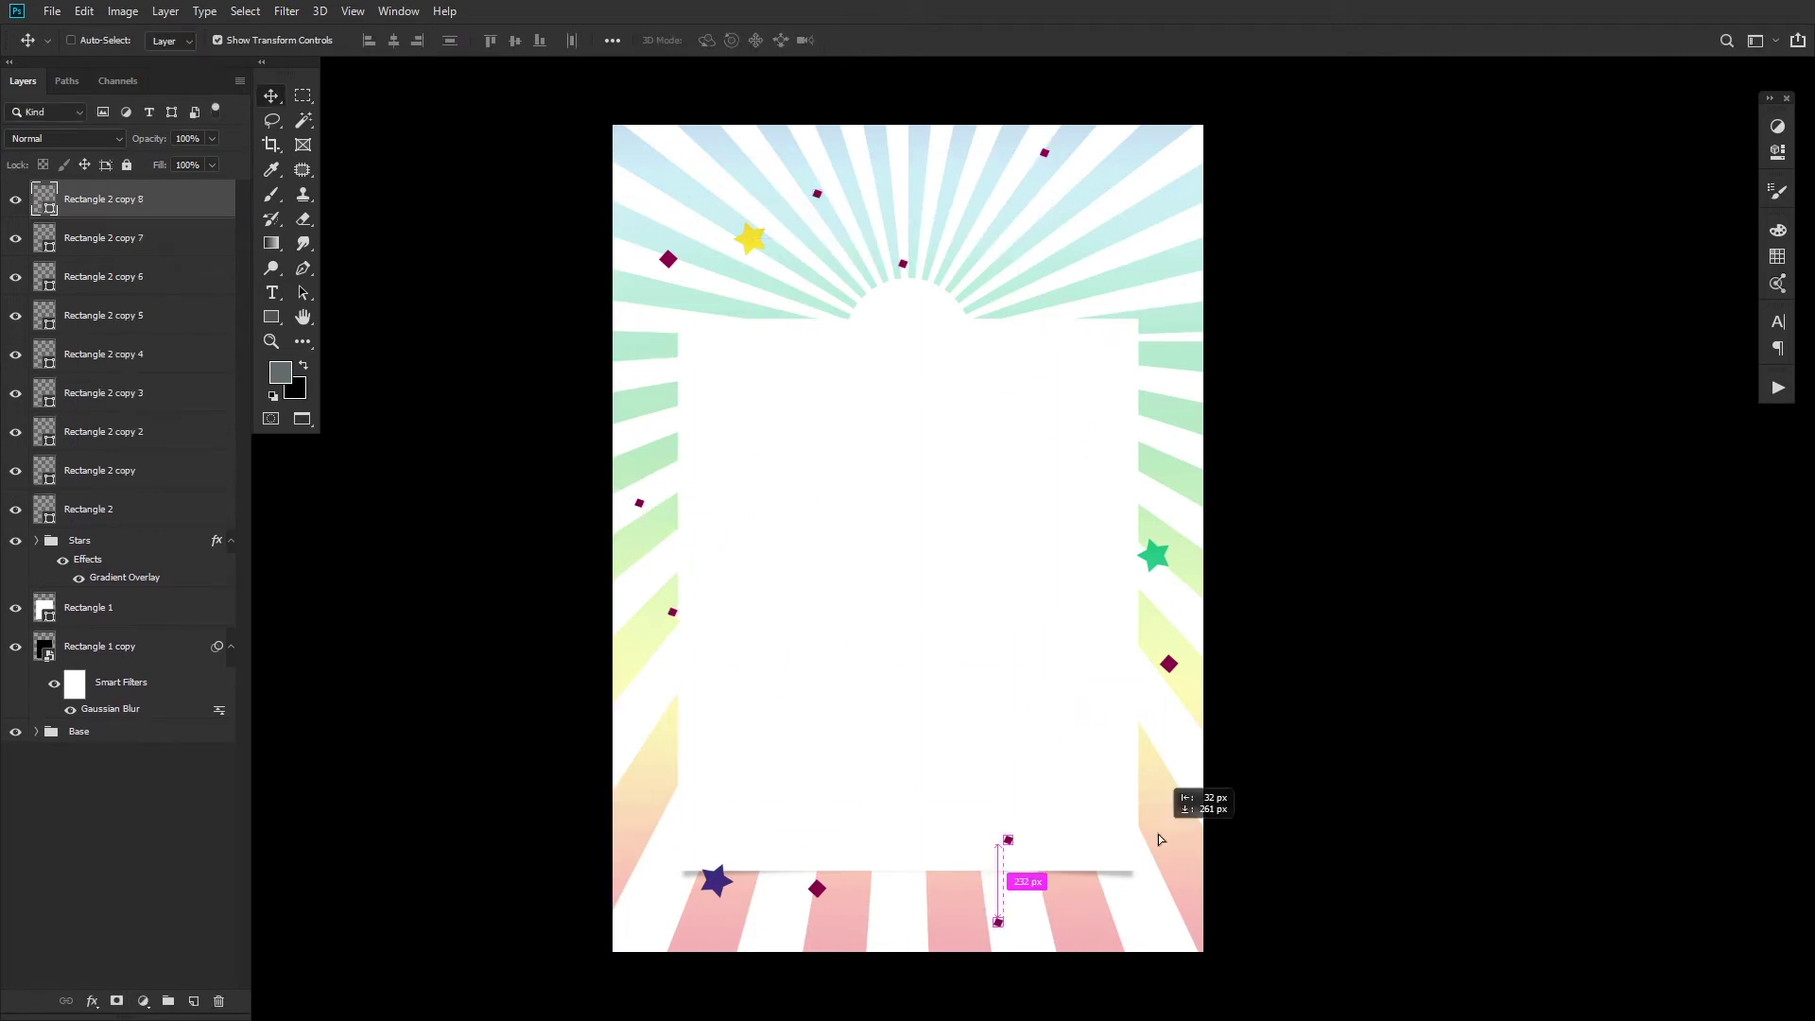
Step: Place another diamond copy on the rays above the panel and scale it down to a tiny confetti piece
{"action": "left_click_drag", "start_coordinate": [1004, 878], "coordinate": [823, 310]}
{"action": "key", "text": "ctrl+t"}
{"action": "left_click_drag", "start_coordinate": [867, 318], "coordinate": [828, 271]}
{"action": "left_click", "coordinate": [869, 41]}
Step: Scatter copies of the tiny diamond around the panel and place a larger tilted diamond on the upper-right rays
{"action": "left_click_drag", "start_coordinate": [913, 446], "coordinate": [820, 461]}
{"action": "left_click_drag", "start_coordinate": [822, 461], "coordinate": [758, 821]}
{"action": "left_click_drag", "start_coordinate": [924, 623], "coordinate": [1347, 861]}
{"action": "left_click_drag", "start_coordinate": [1140, 860], "coordinate": [1231, 429]}
{"action": "left_click_drag", "start_coordinate": [1173, 622], "coordinate": [1202, 835]}
{"action": "left_click_drag", "start_coordinate": [1180, 802], "coordinate": [1093, 314]}
{"action": "left_click_drag", "start_coordinate": [1085, 212], "coordinate": [1086, 219]}
{"action": "left_click", "coordinate": [870, 41]}
Step: Group all the confetti diamond layers as small confetti
{"action": "scroll", "coordinate": [122, 777], "scroll_direction": "down", "scroll_amount": 3}
{"action": "left_click", "coordinate": [121, 777], "text": "shift"}
{"action": "key", "text": "ctrl+g"}
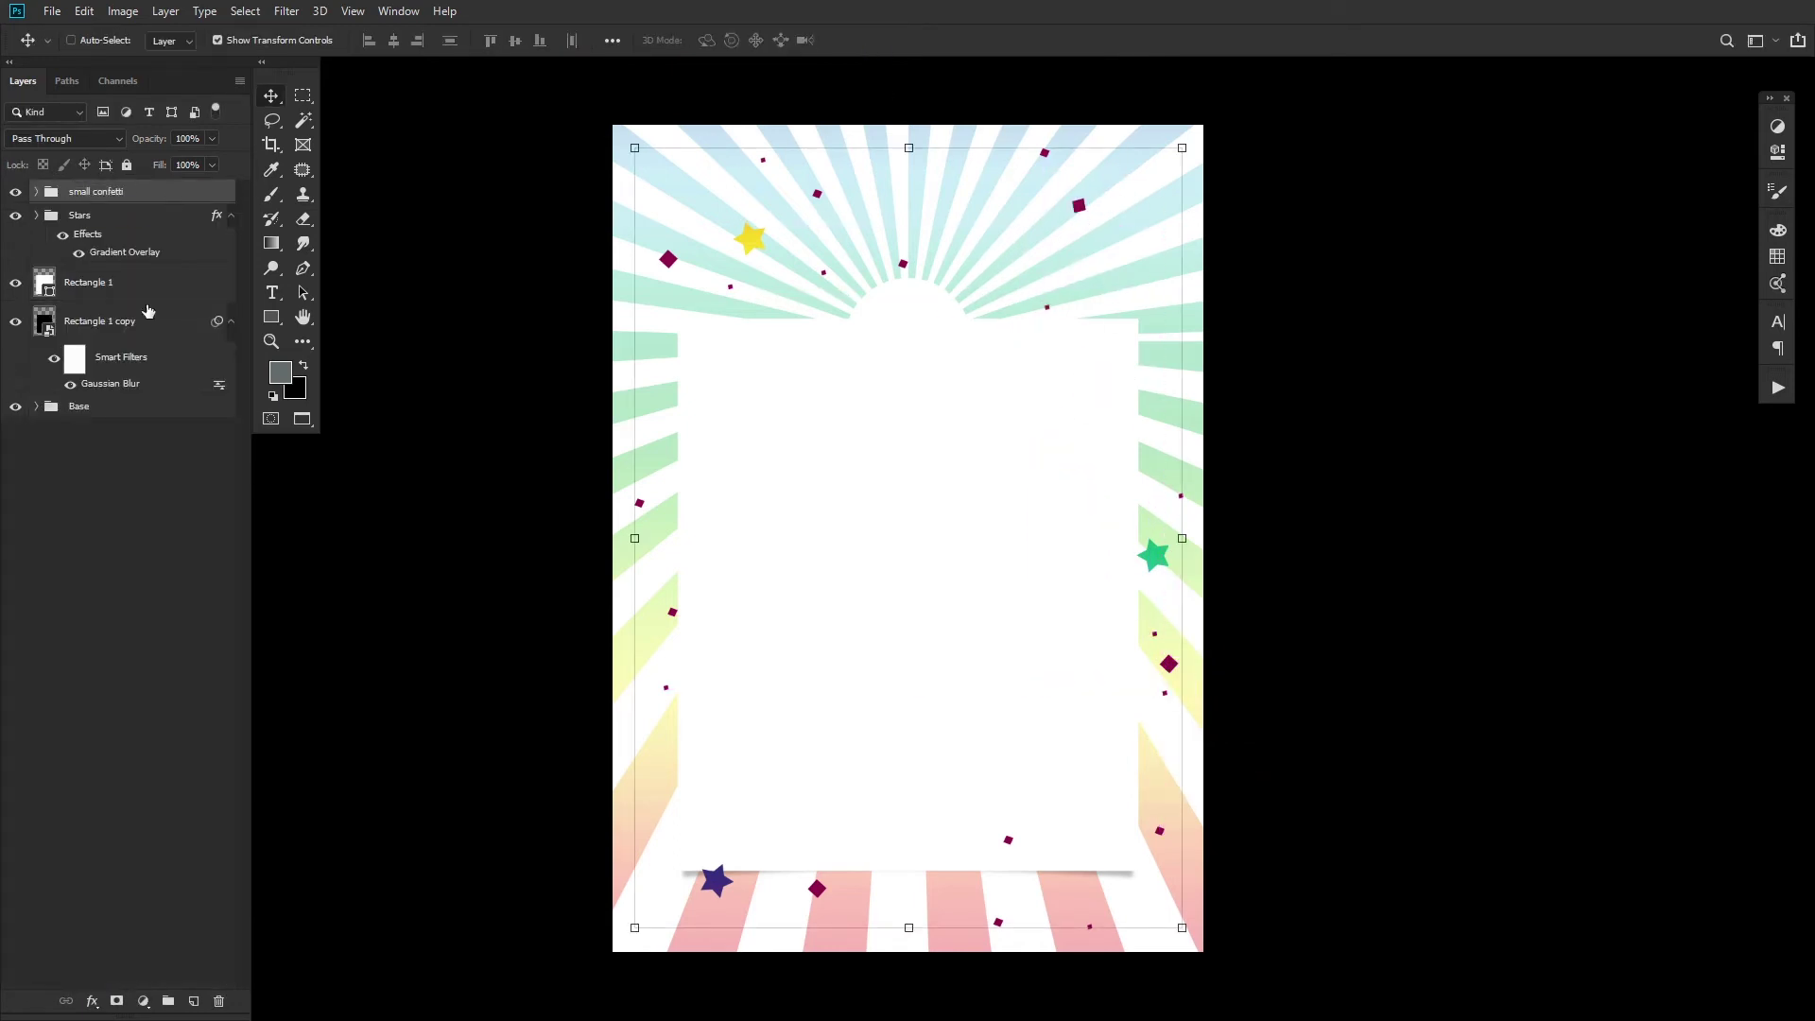
Step: Copy the layer style of the Stars group onto the small confetti group
{"action": "right_click", "coordinate": [148, 224]}
{"action": "left_click", "coordinate": [212, 721]}
{"action": "right_click", "coordinate": [179, 196]}
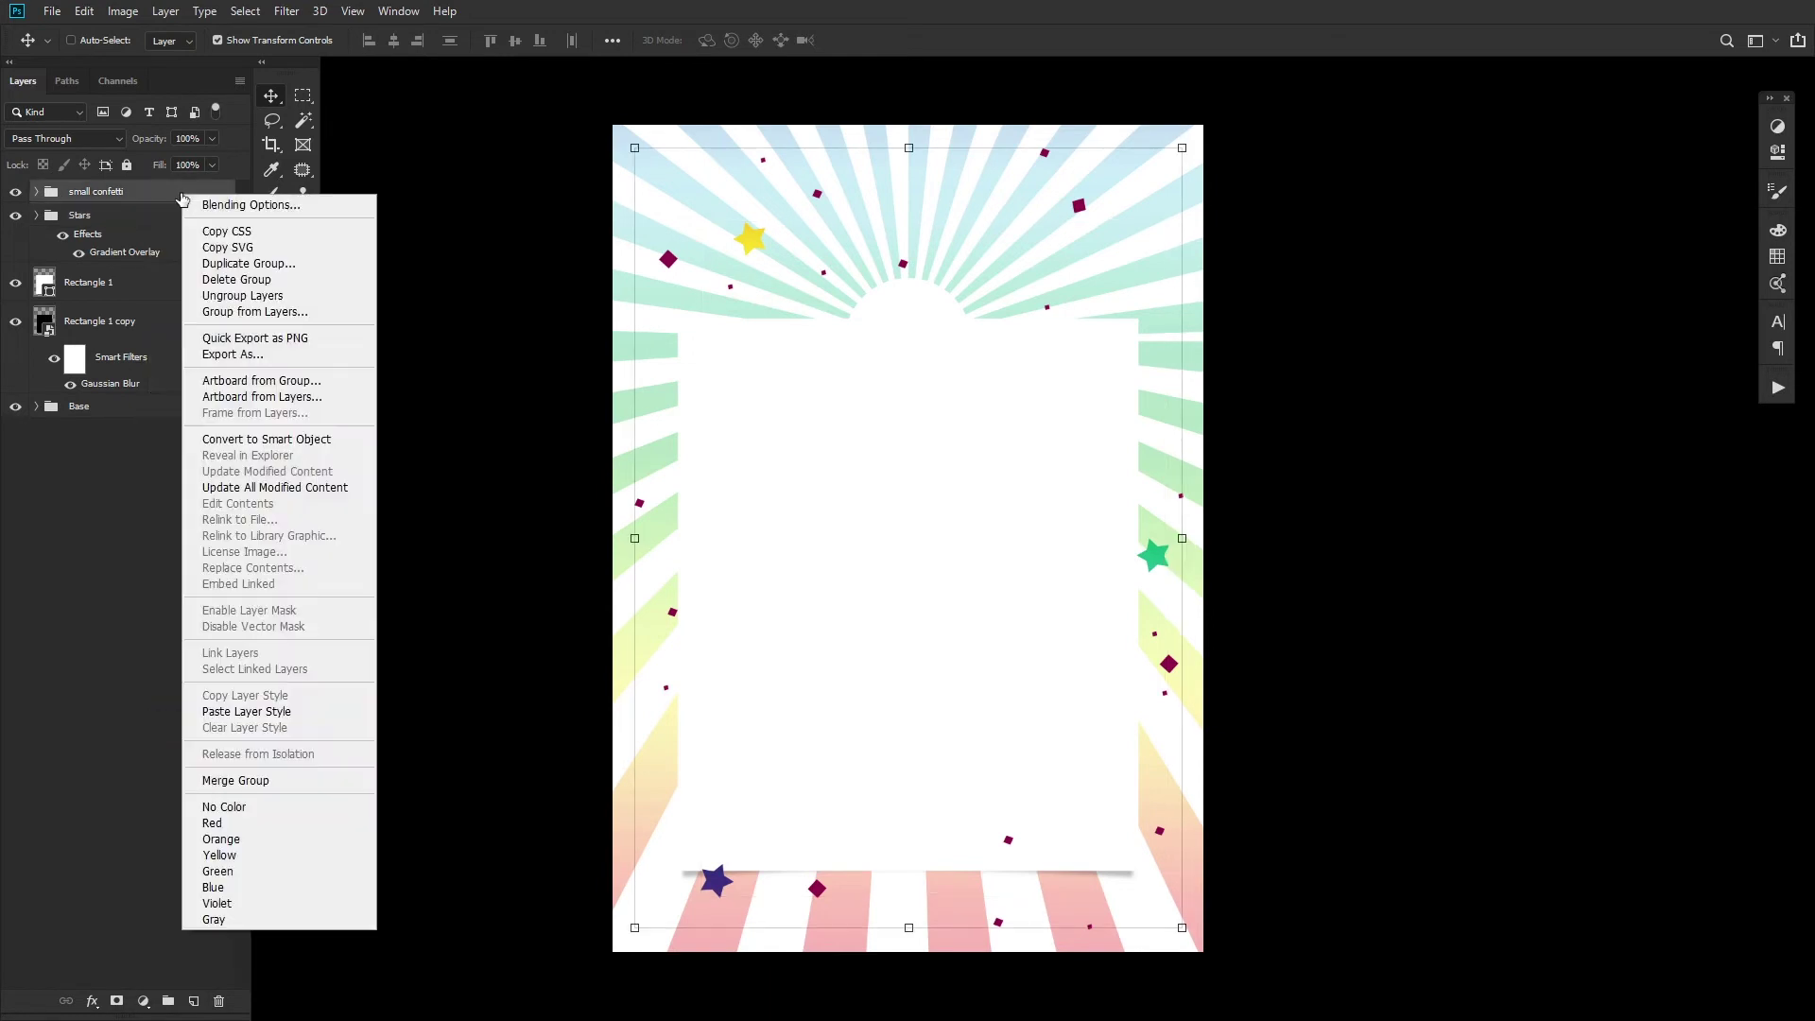
{"action": "left_click", "coordinate": [234, 719]}
Step: Turn off Reverse in the small confetti group's gradient overlay and compare the result with the preview off and on
{"action": "double_click", "coordinate": [127, 229]}
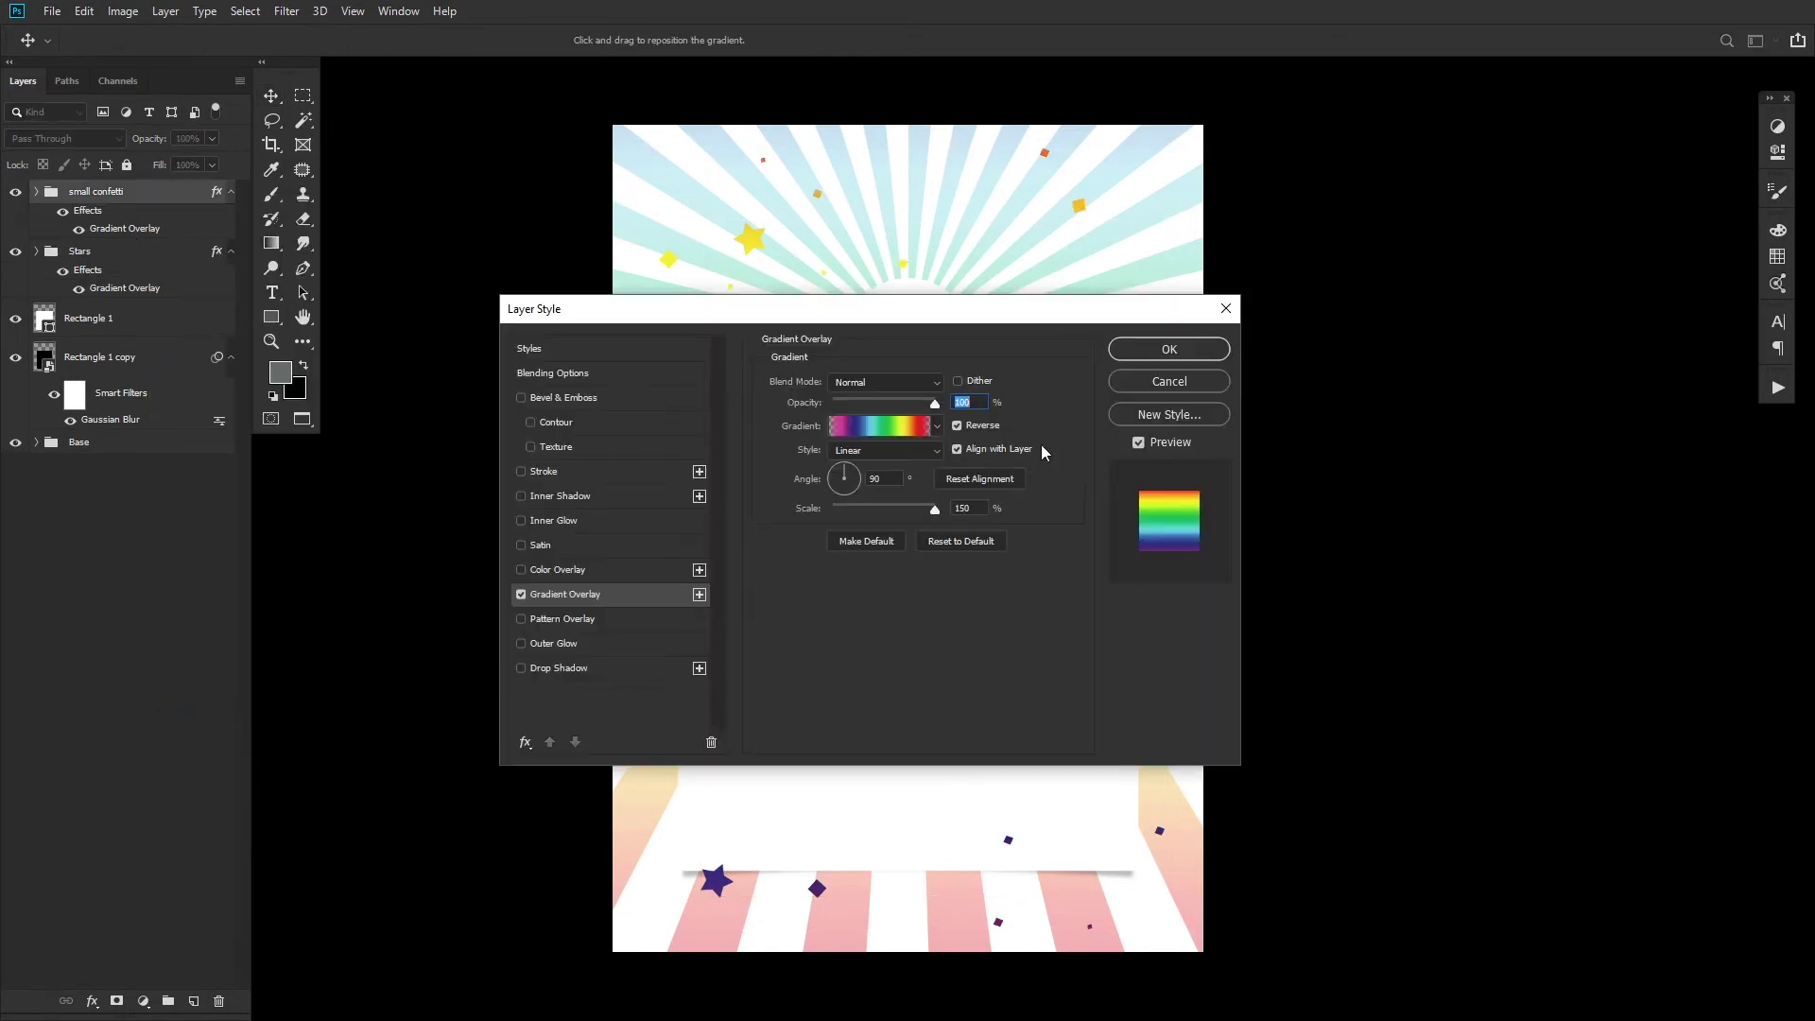
{"action": "left_click", "coordinate": [956, 426]}
{"action": "left_click", "coordinate": [1164, 445]}
{"action": "left_click", "coordinate": [1164, 445]}
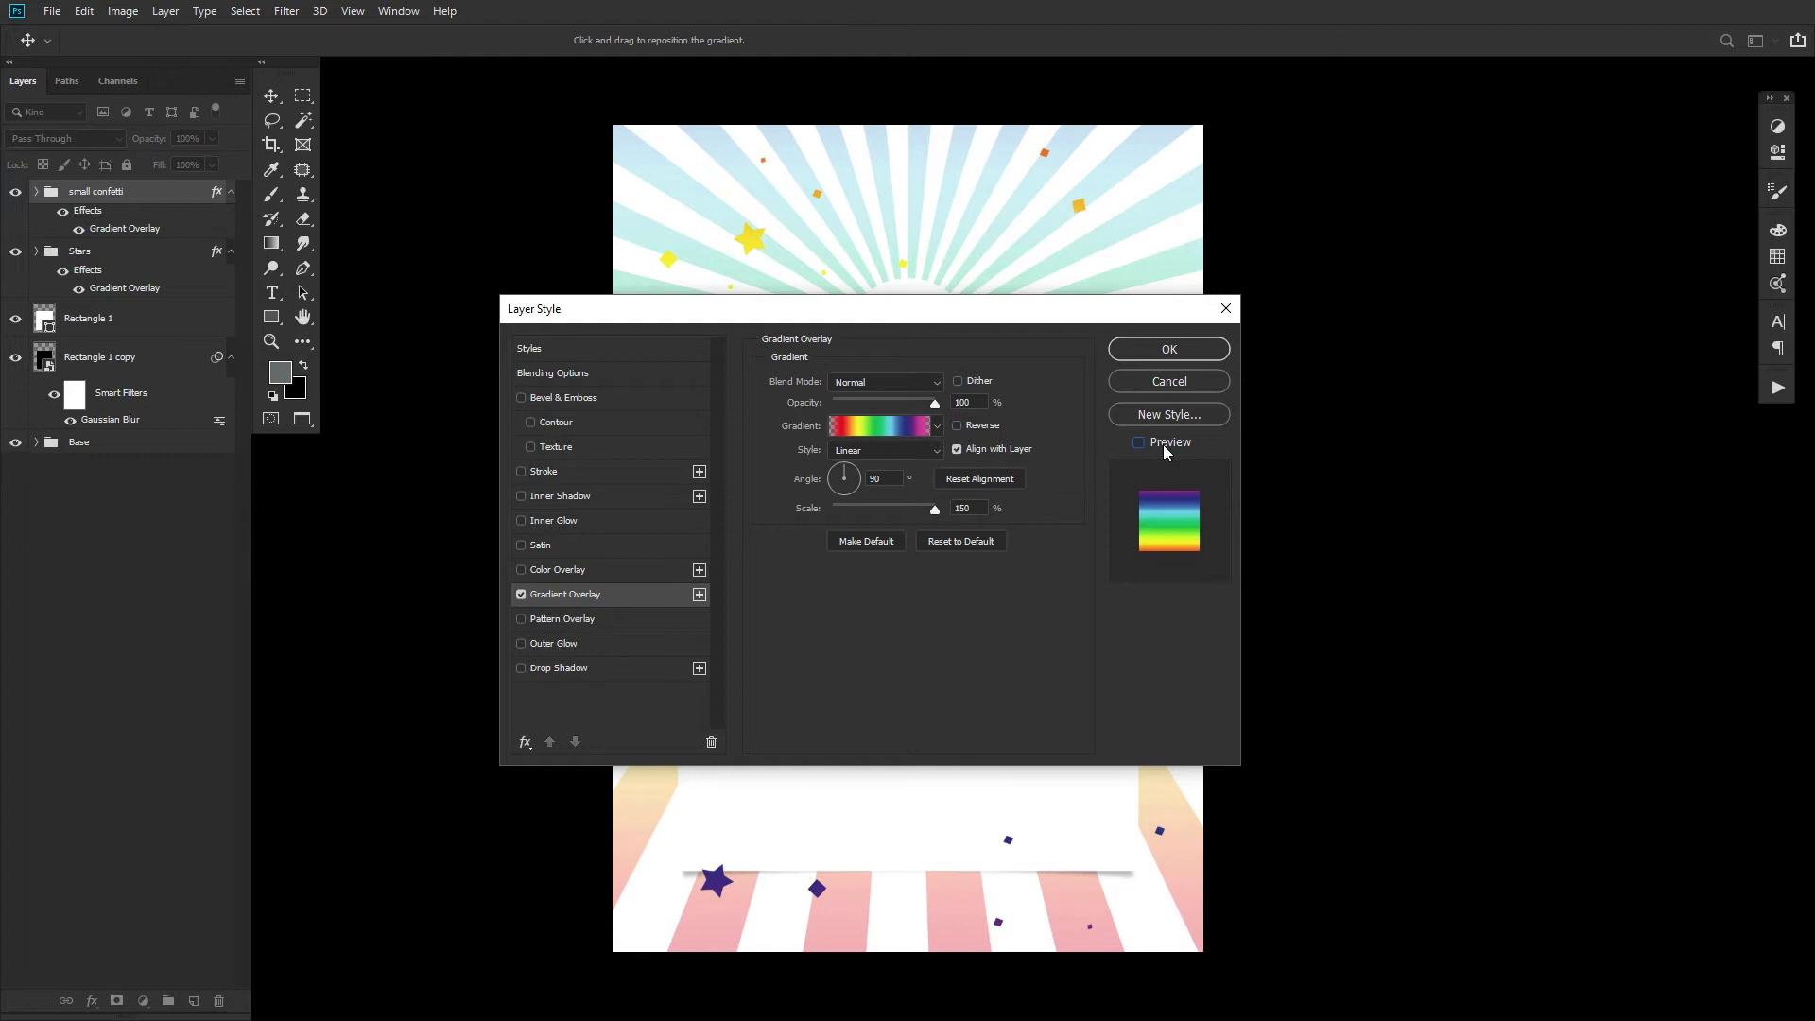
{"action": "left_click", "coordinate": [1164, 445]}
{"action": "left_click", "coordinate": [1169, 351]}
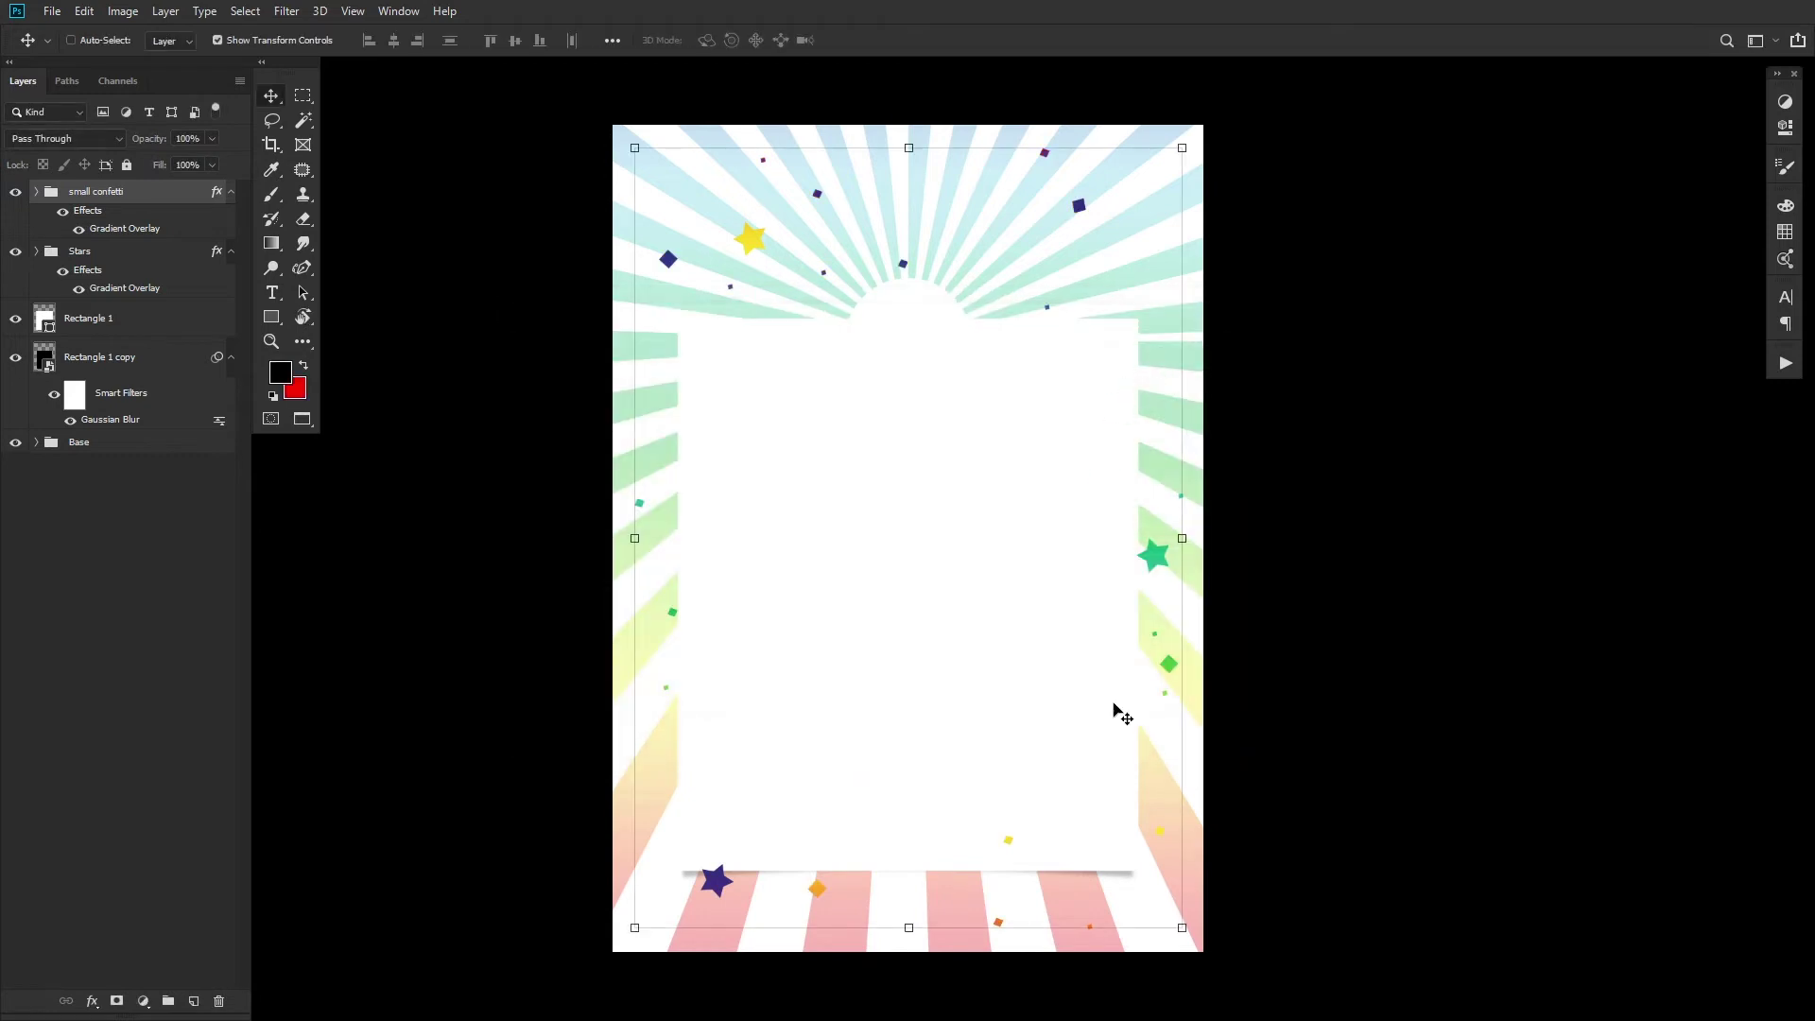
Step: Draw a black rectangle about 969 by 222 px, centre it in the panel's upper part and reduce its height to about 78%
{"action": "key", "text": "u"}
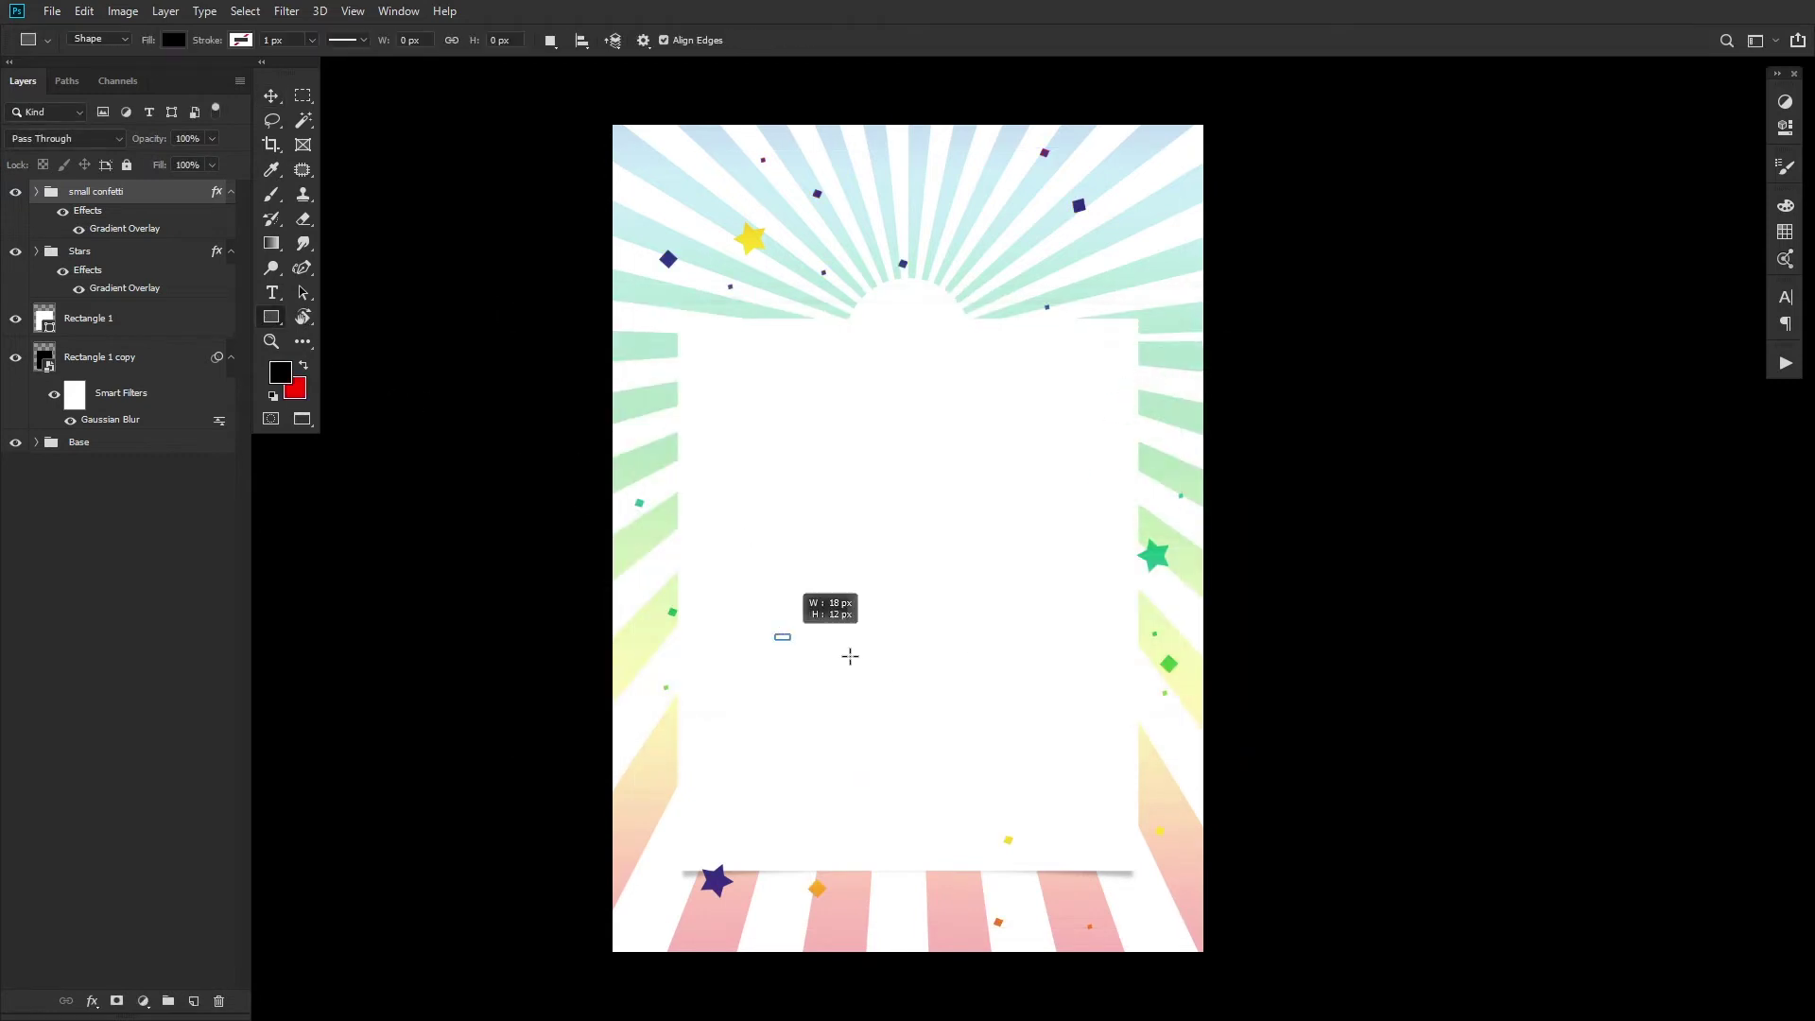
{"action": "left_click_drag", "start_coordinate": [774, 634], "coordinate": [1080, 703]}
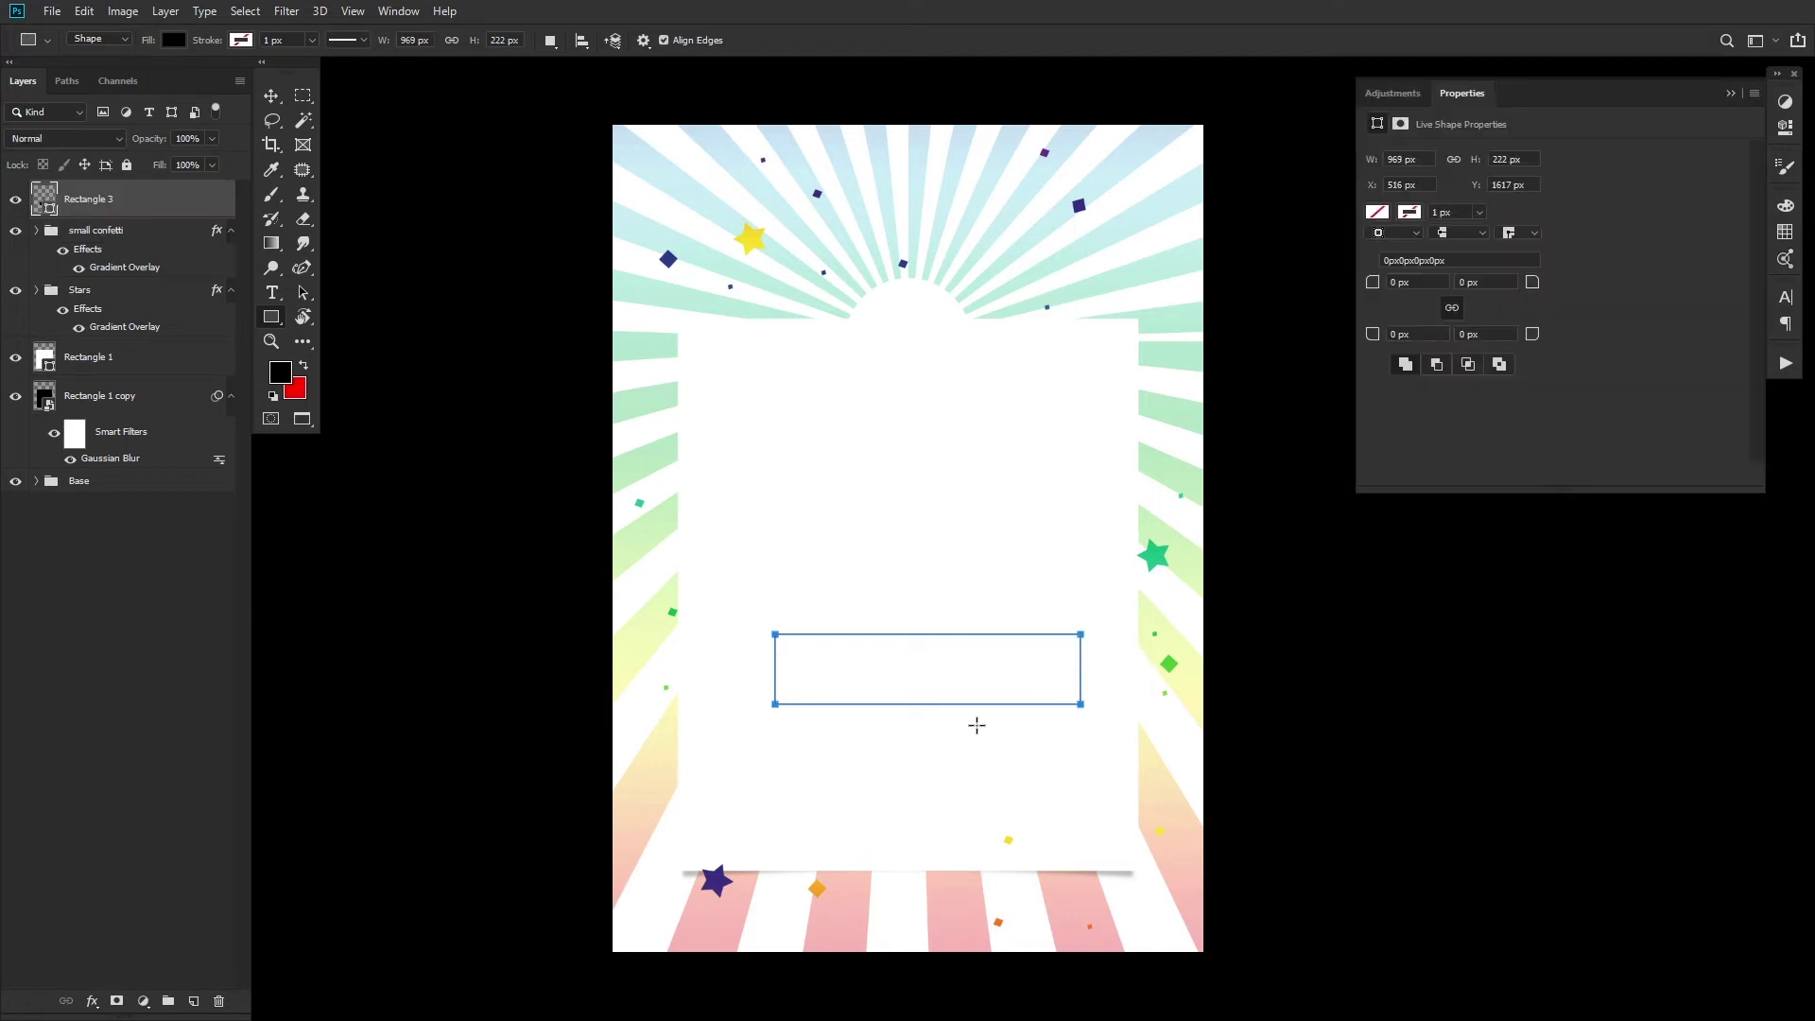
{"action": "key", "text": "v"}
{"action": "left_click_drag", "start_coordinate": [938, 628], "coordinate": [908, 464]}
{"action": "left_click", "coordinate": [1226, 297]}
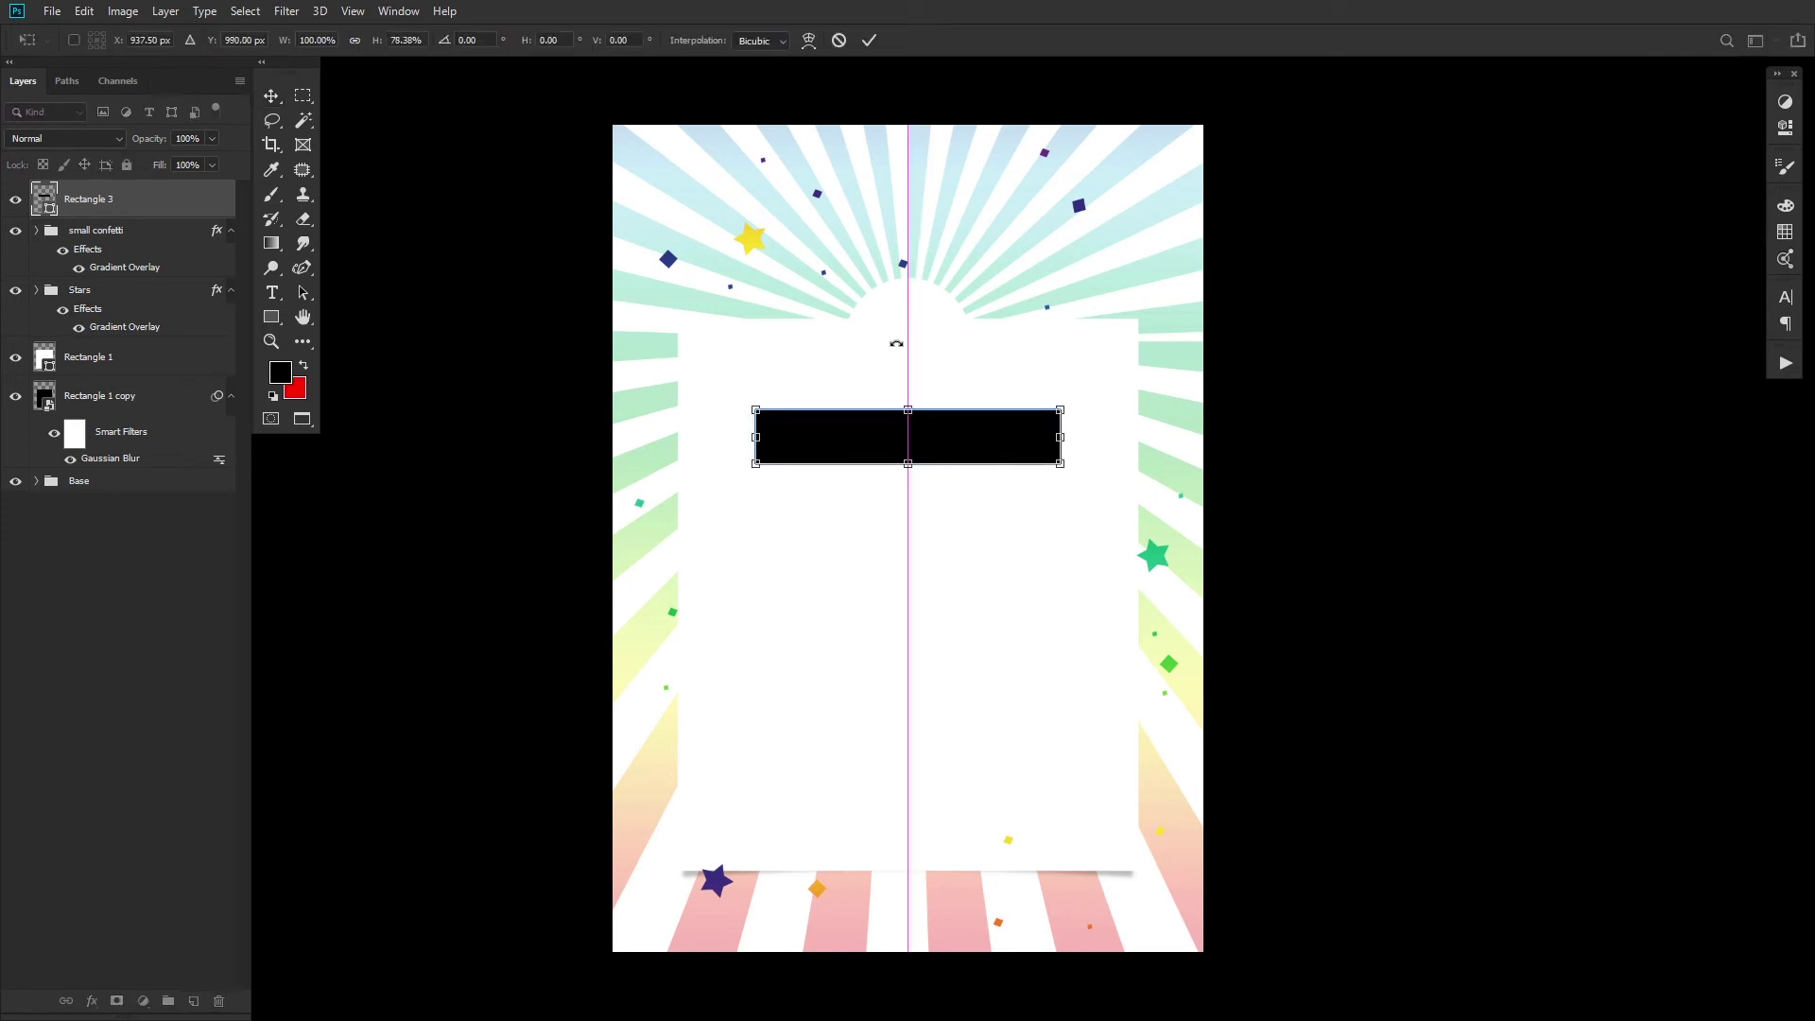
{"action": "left_click", "coordinate": [869, 40]}
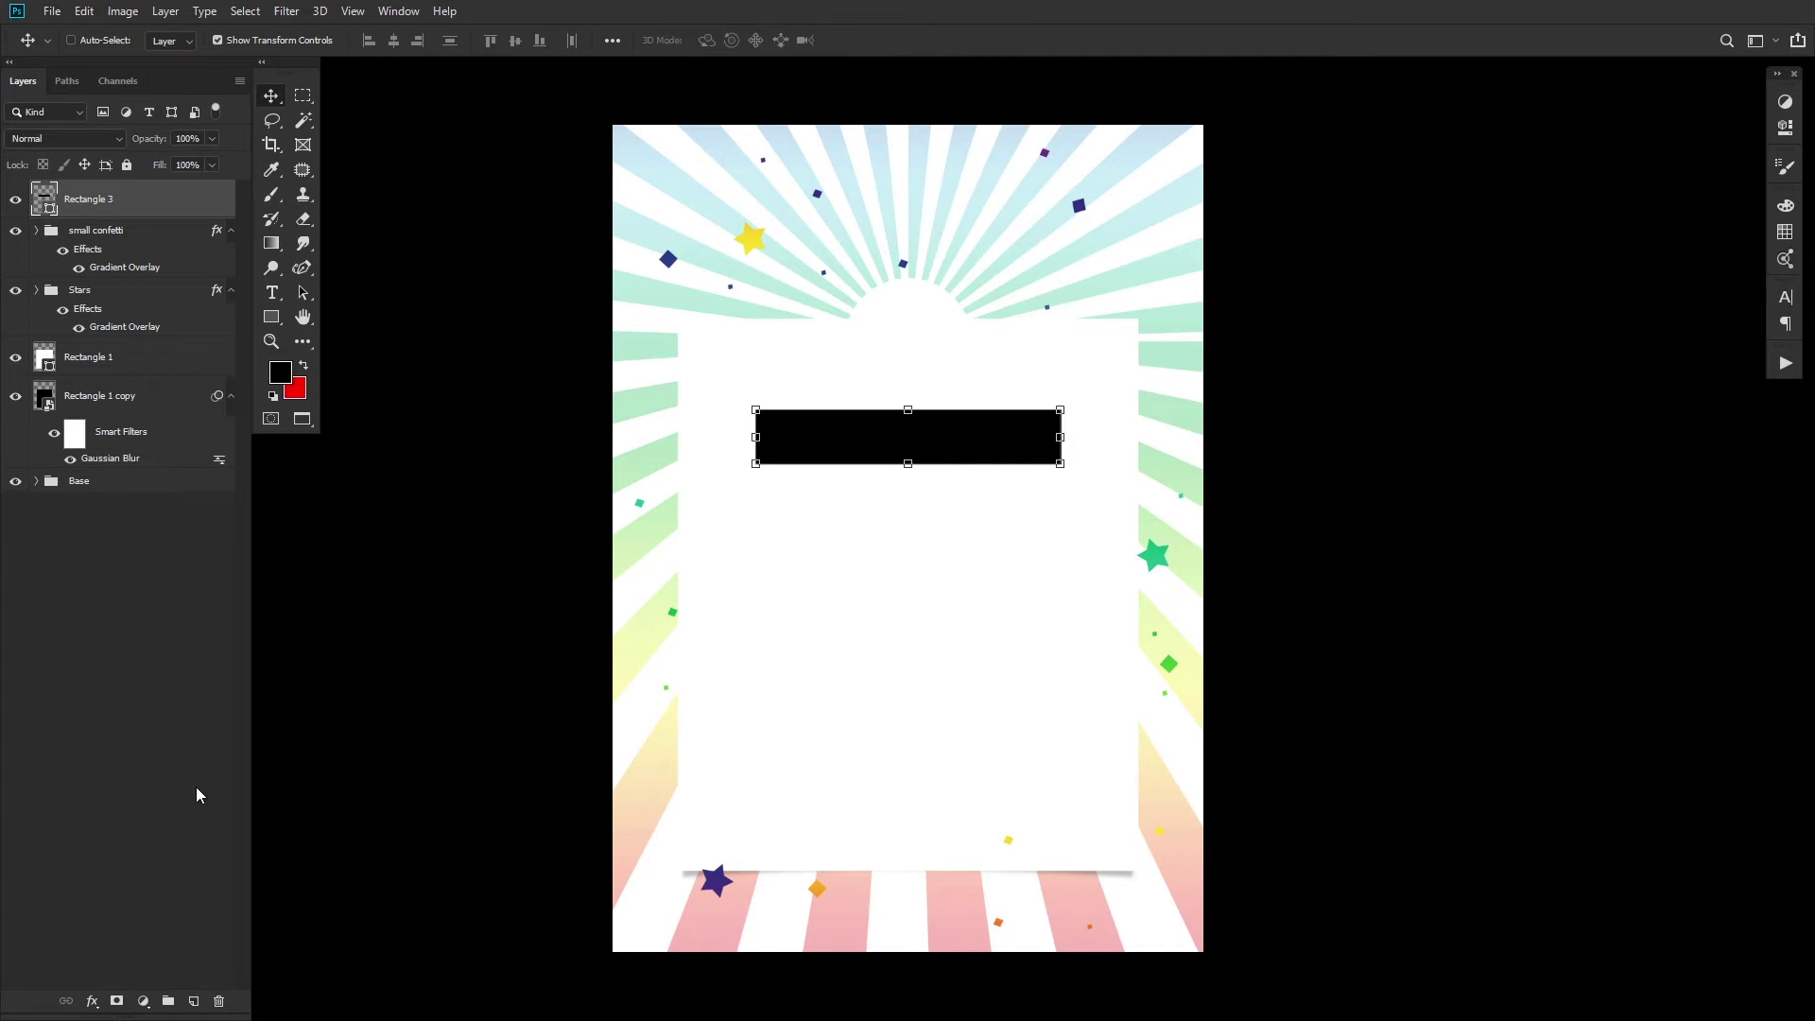
Step: Apply a gold linear gradient overlay at 90° and 100% scale to the black bar
{"action": "left_click", "coordinate": [91, 1002]}
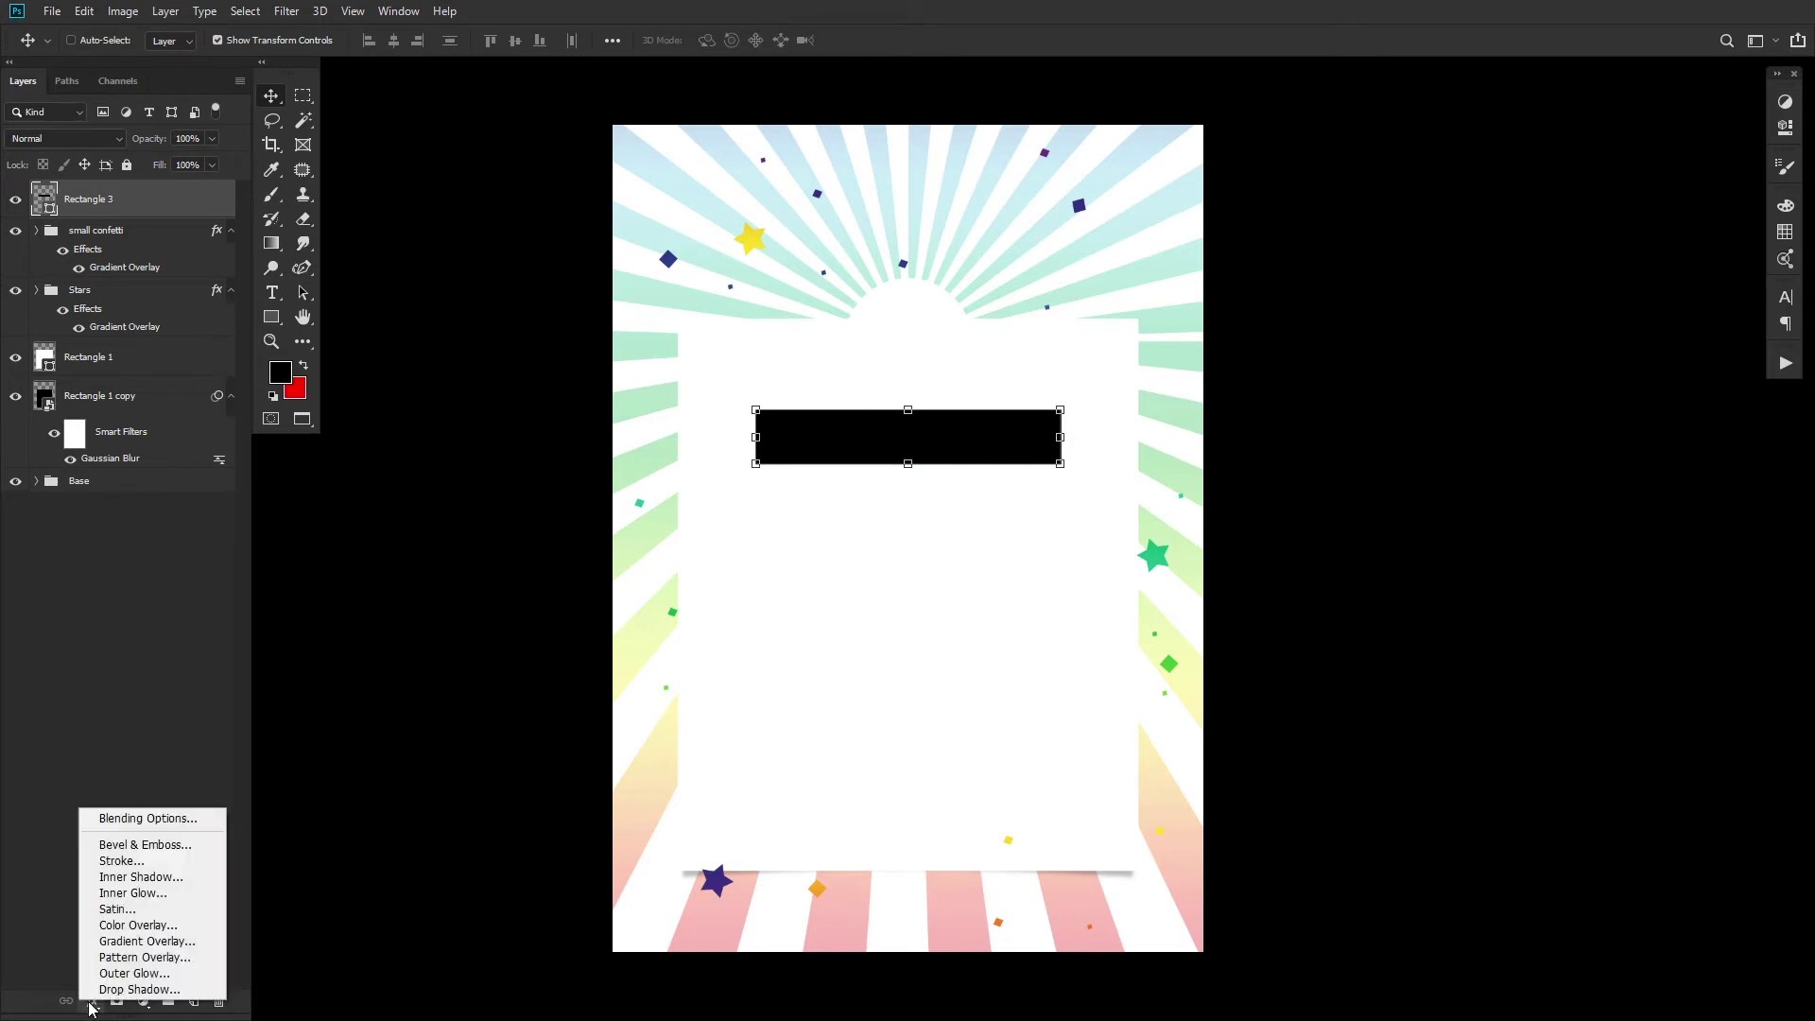
{"action": "left_click", "coordinate": [142, 941]}
{"action": "left_click", "coordinate": [936, 441]}
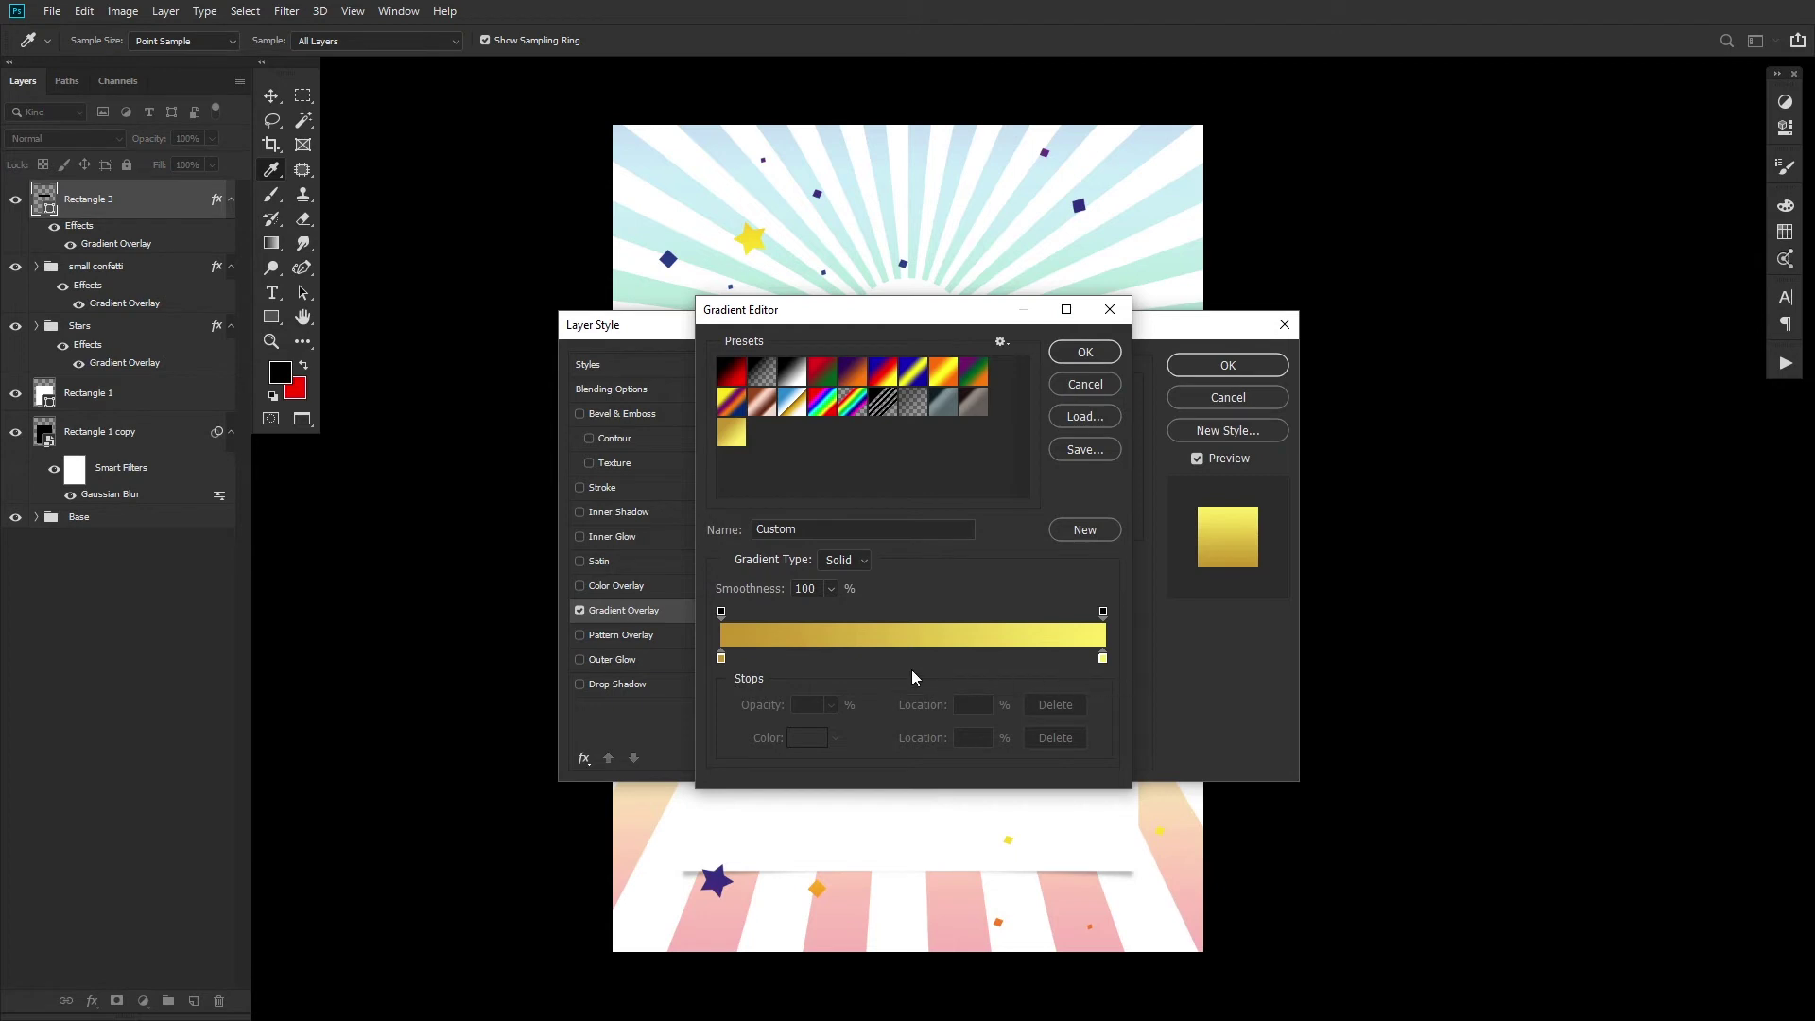
{"action": "left_click", "coordinate": [1085, 351]}
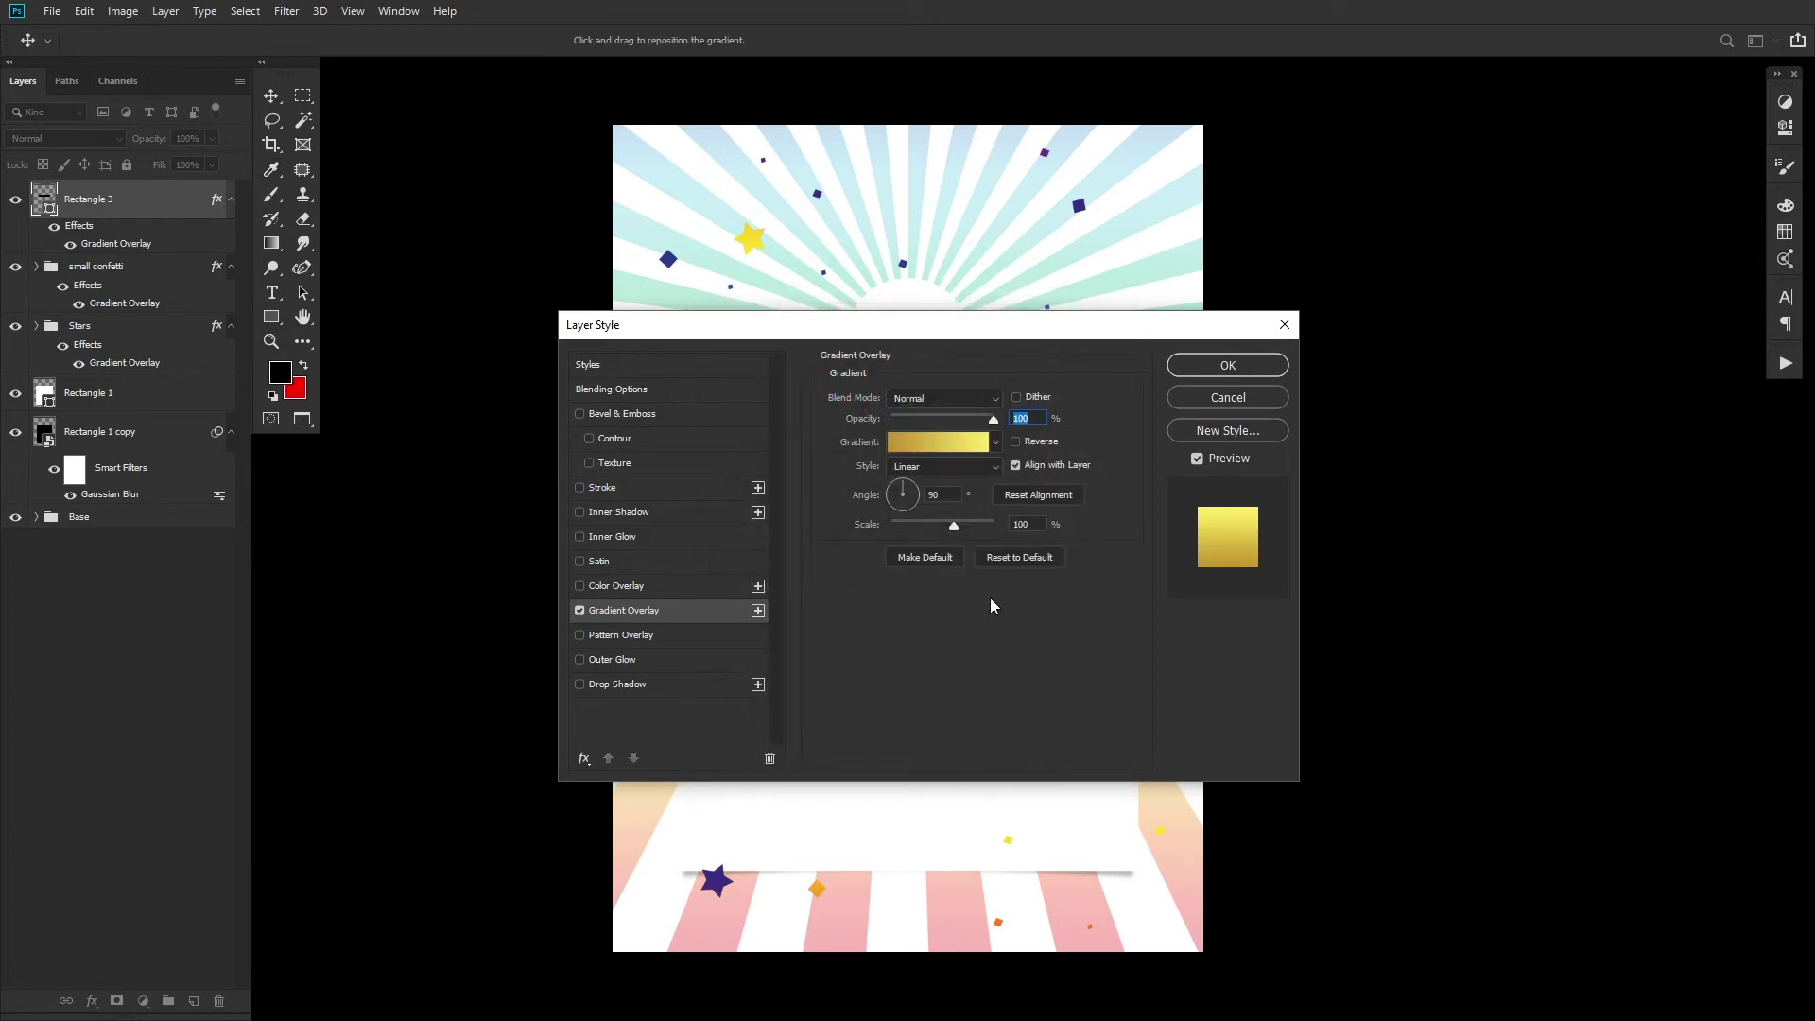
{"action": "left_click", "coordinate": [1227, 365]}
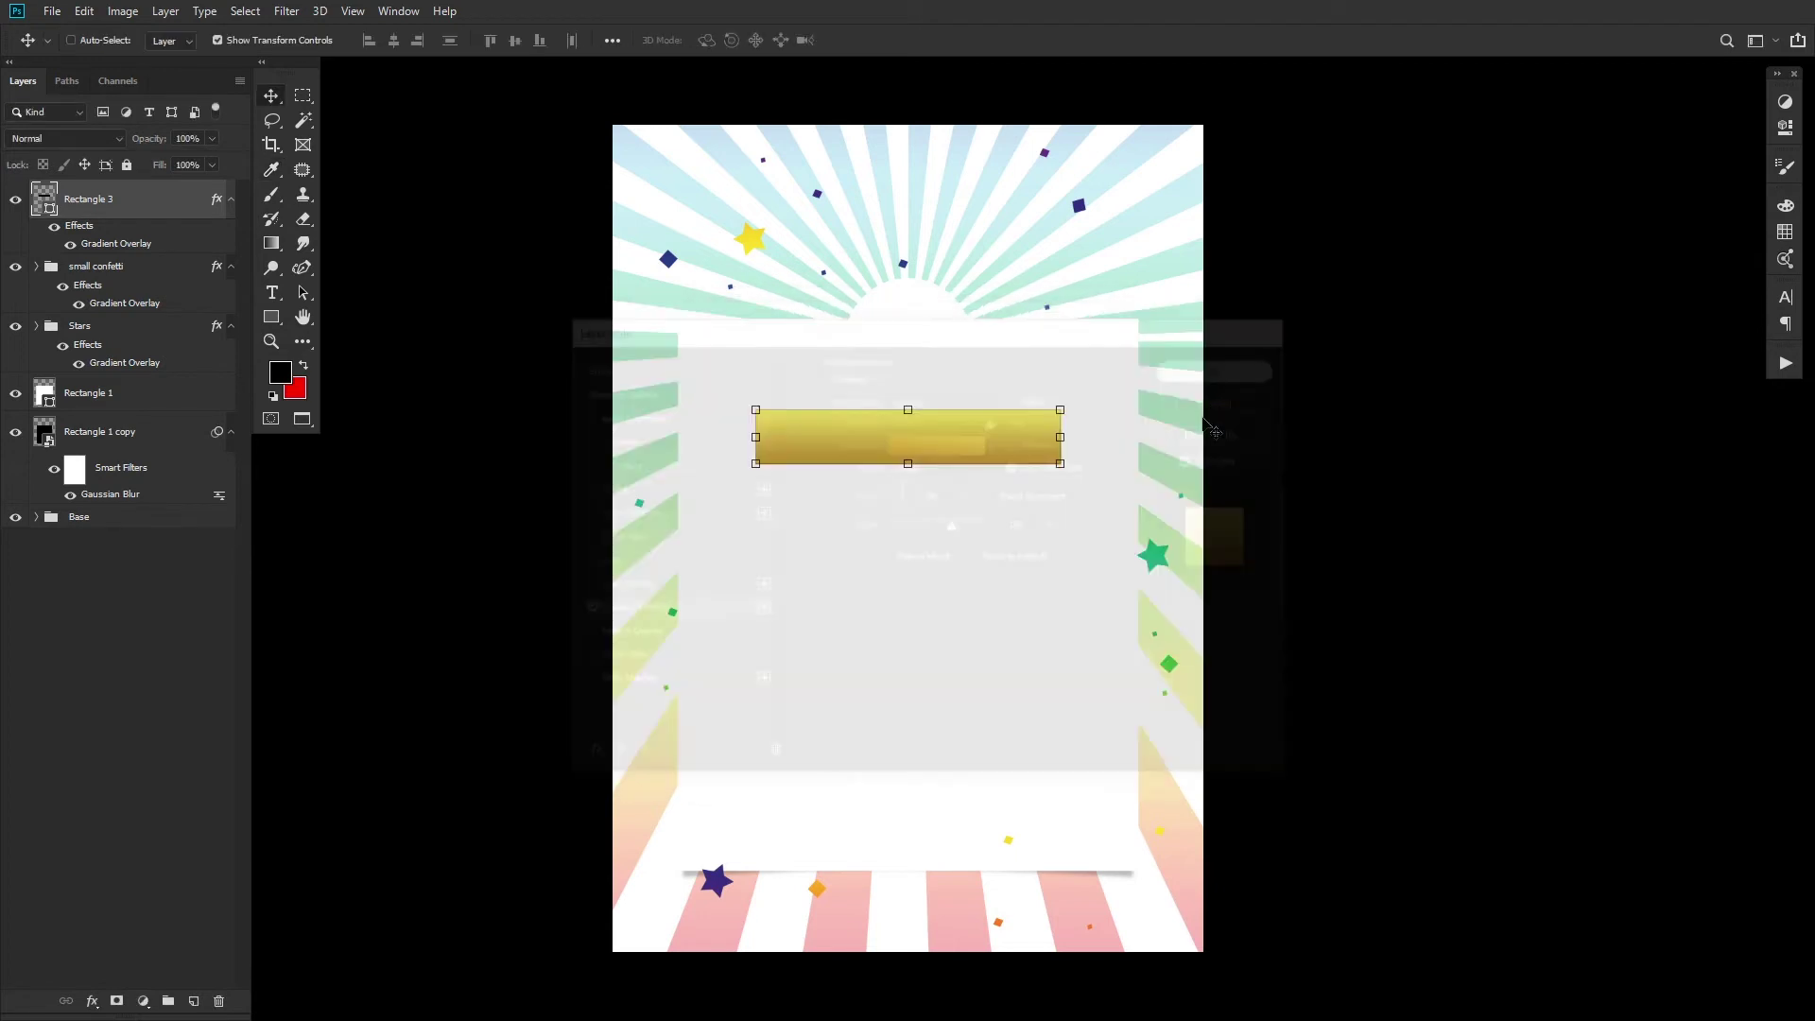
Step: Draw a notched black ribbon tail about 117 by 165 px with the Pen tool and move it against the gold bar's left end
{"action": "key", "text": "p"}
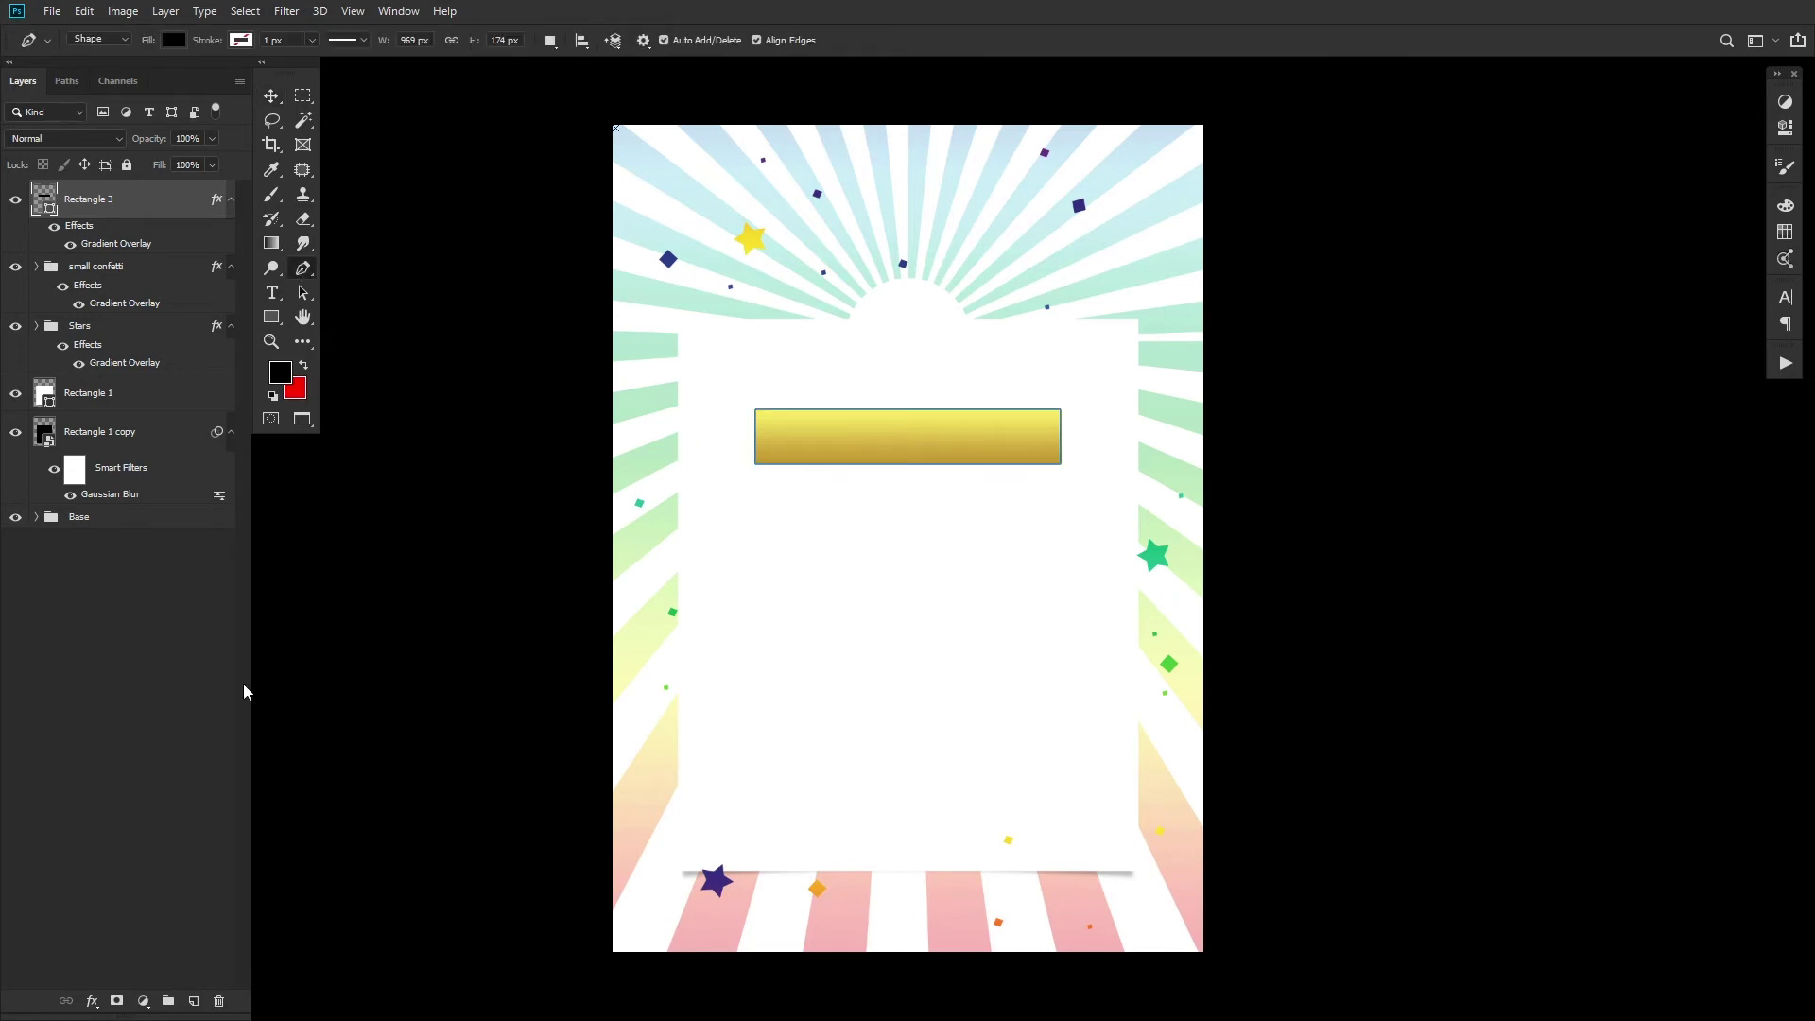
{"action": "left_click", "coordinate": [193, 1001]}
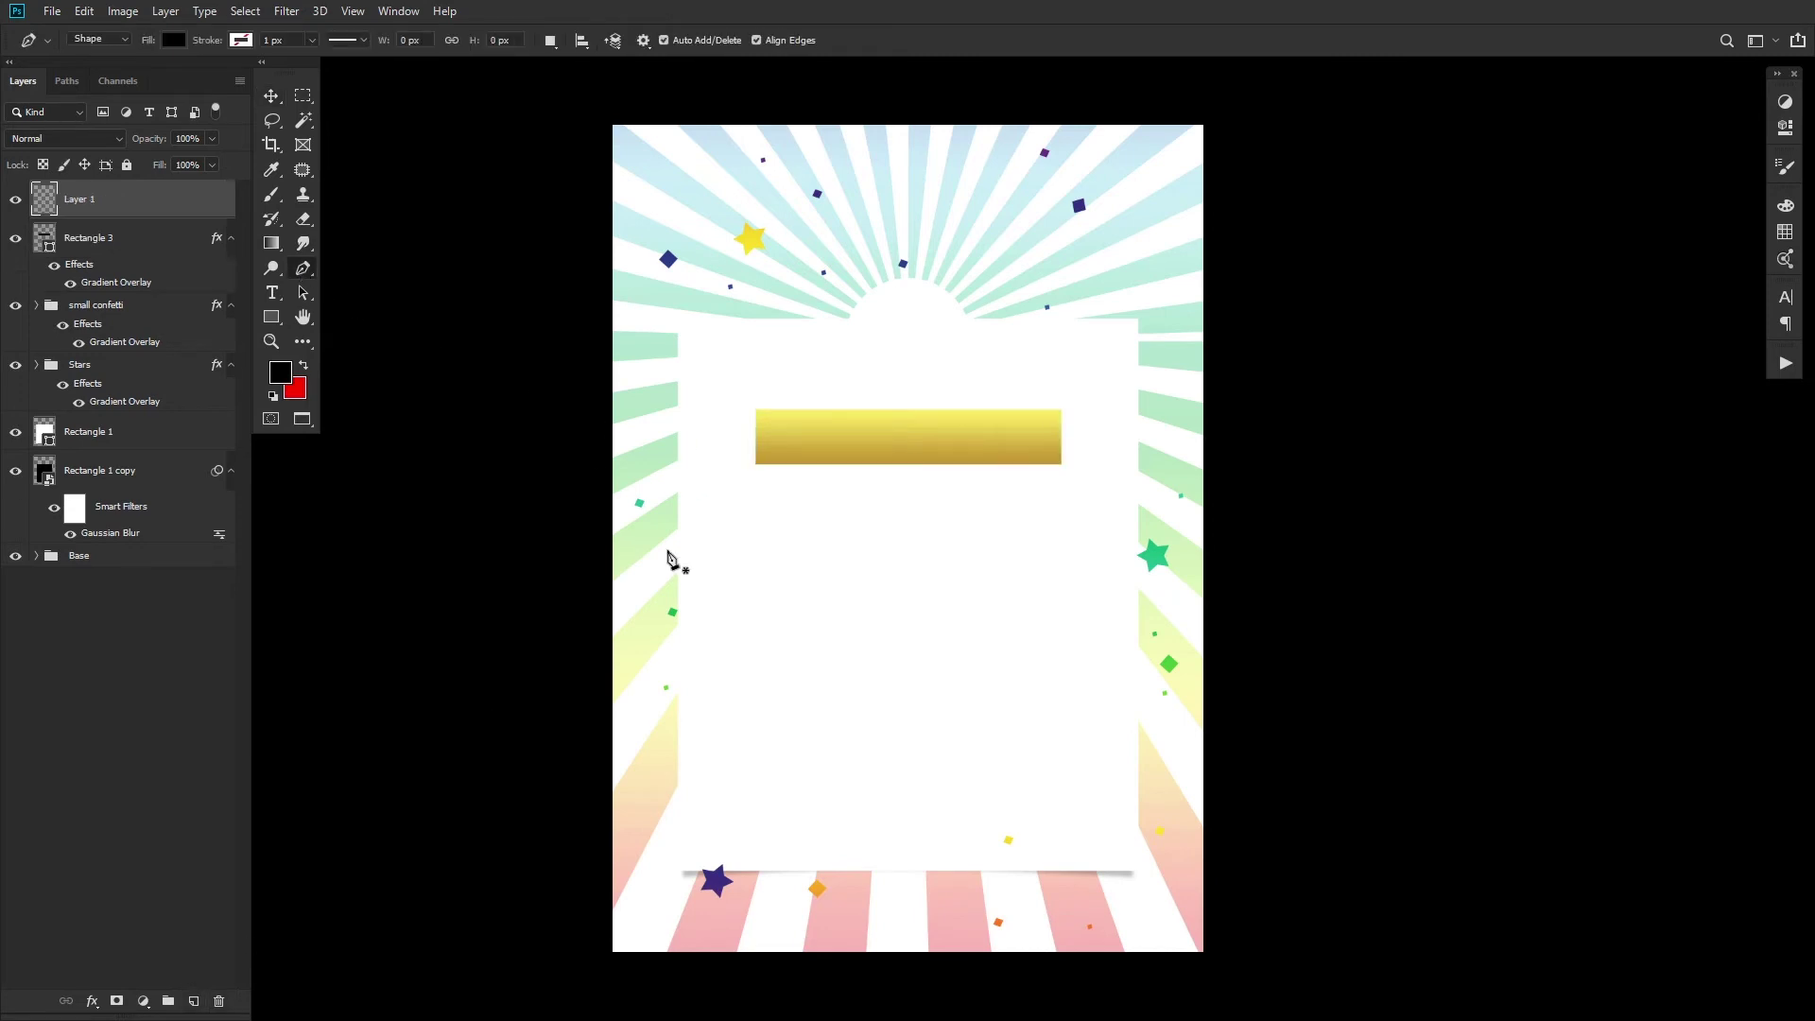
{"action": "left_click", "coordinate": [707, 437]}
{"action": "left_click", "coordinate": [698, 462]}
{"action": "left_click", "coordinate": [732, 462]}
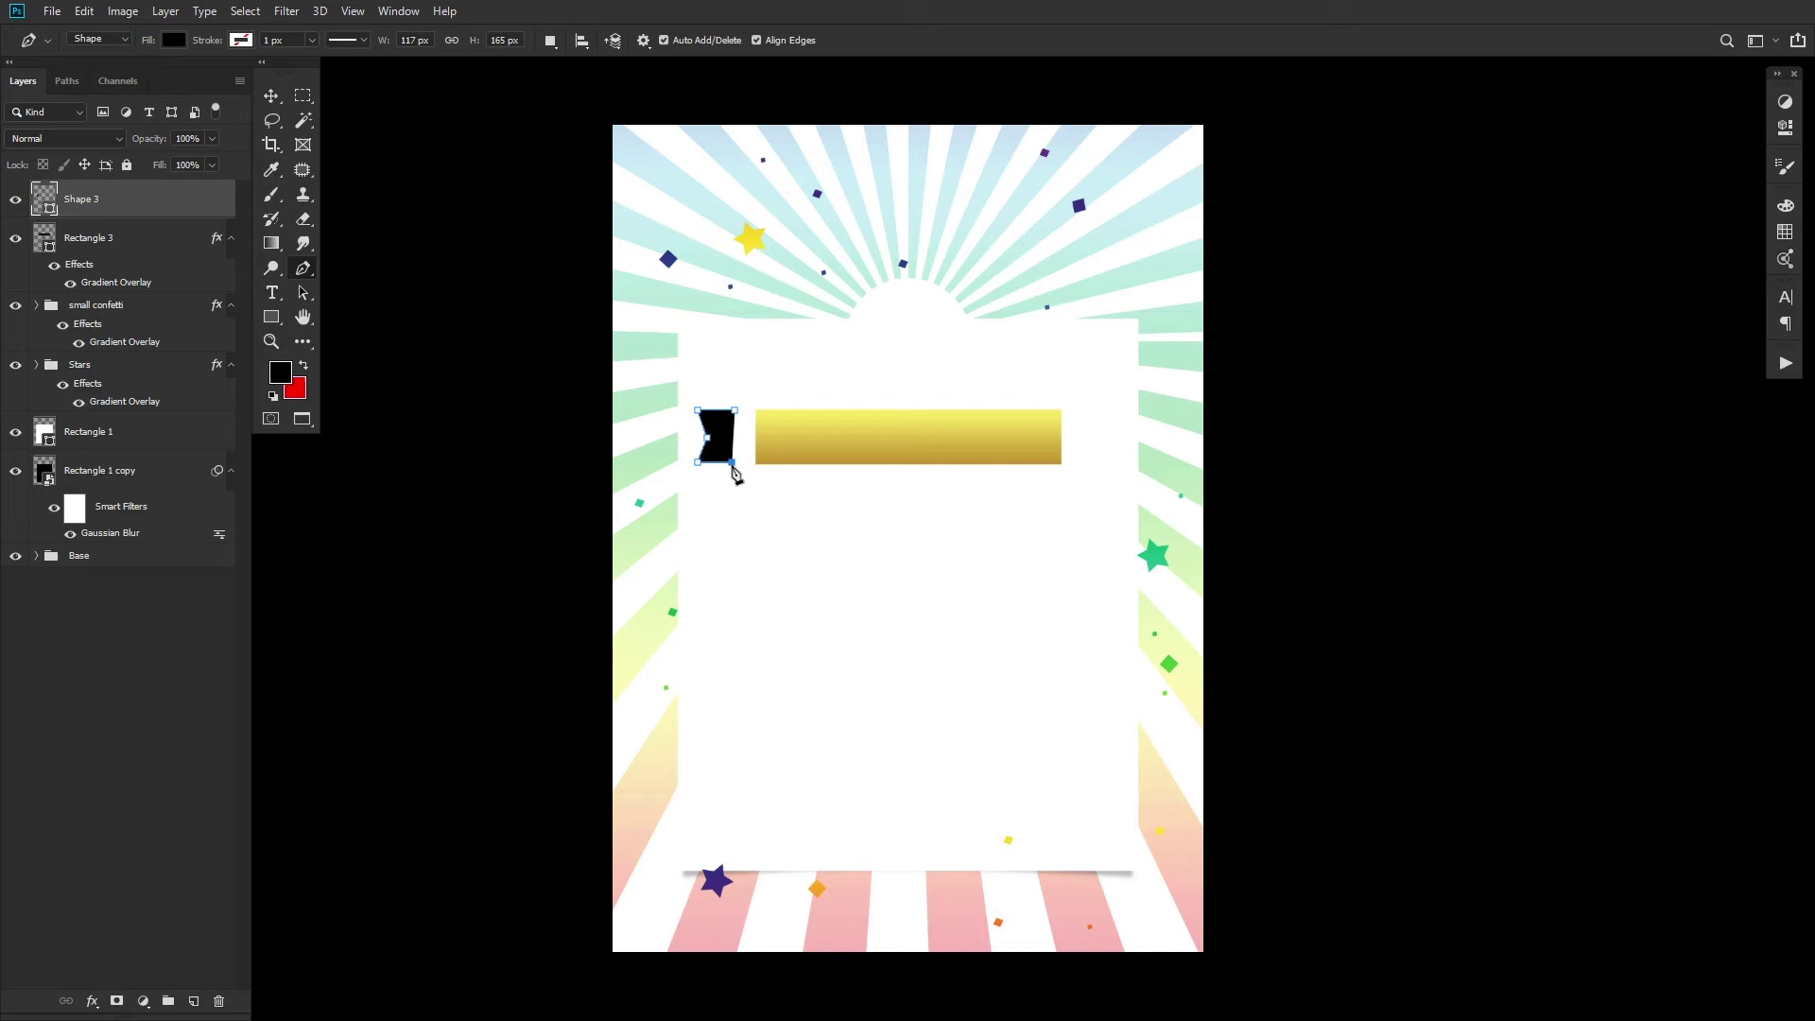
{"action": "key", "text": "ctrl+z"}
{"action": "left_click", "coordinate": [733, 462]}
{"action": "left_click", "coordinate": [732, 462]}
{"action": "left_click", "coordinate": [734, 463]}
{"action": "left_click", "coordinate": [271, 96]}
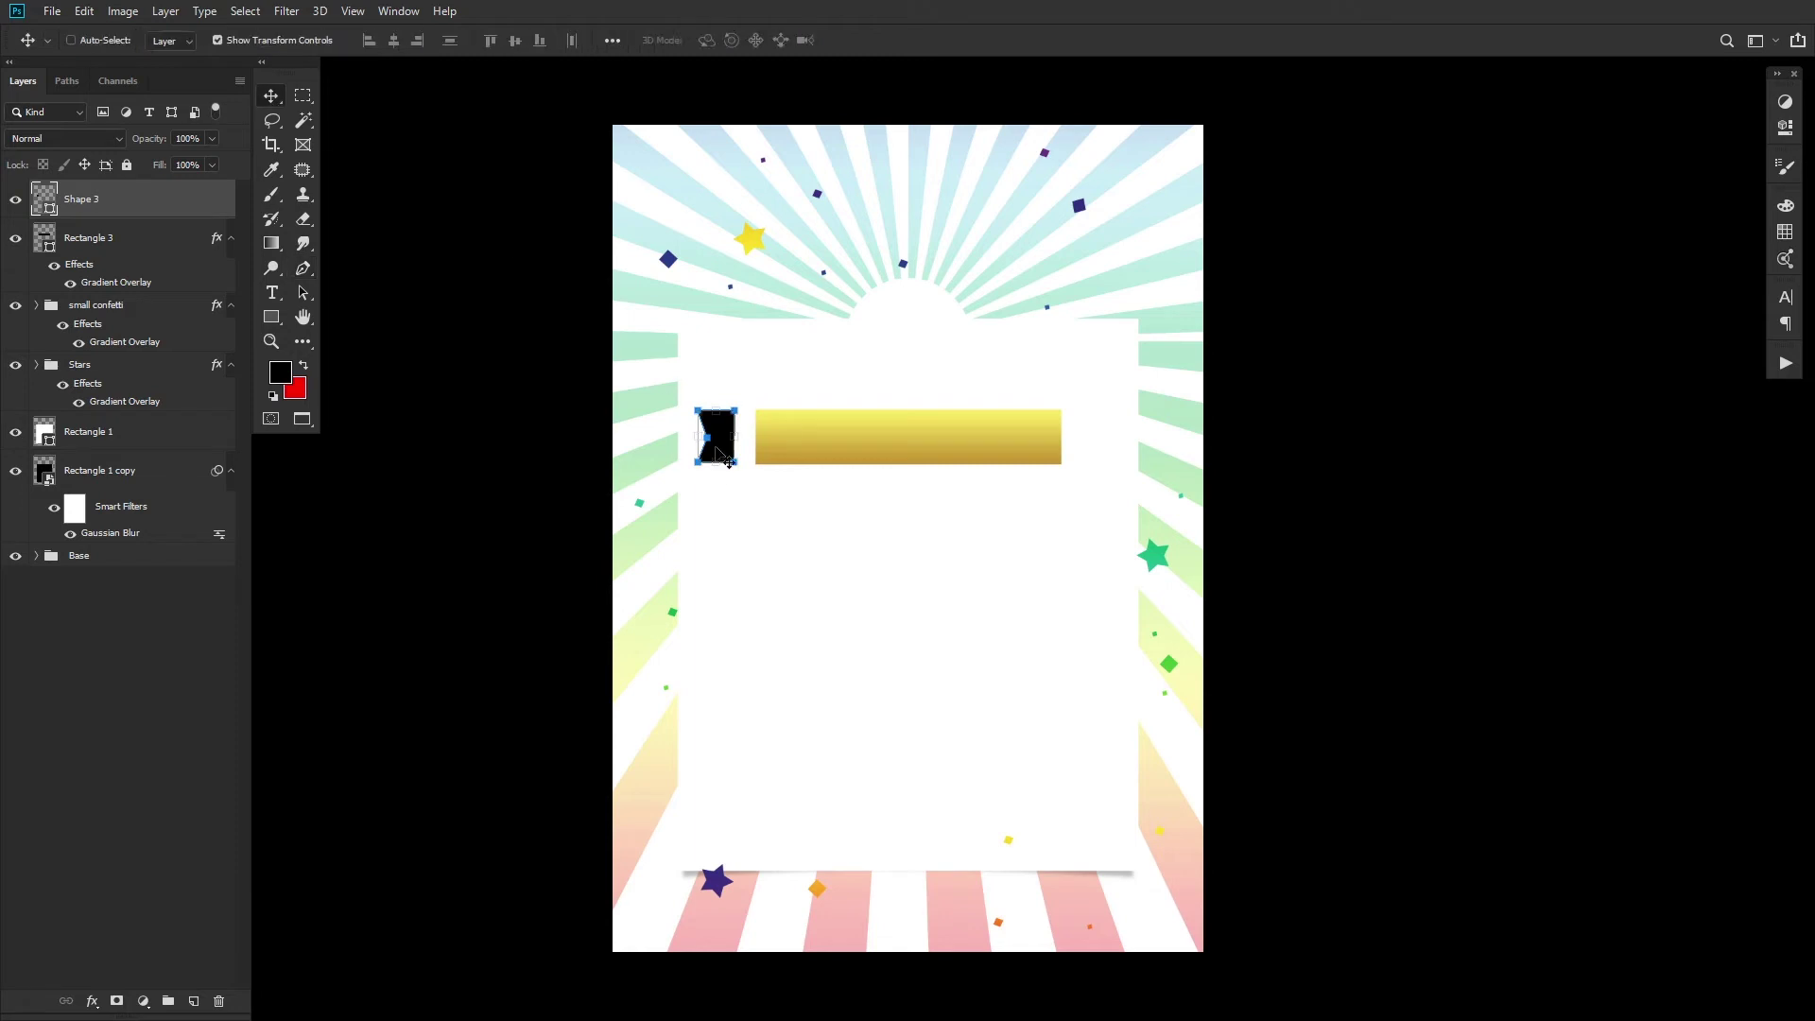
{"action": "left_click_drag", "start_coordinate": [718, 449], "coordinate": [735, 463]}
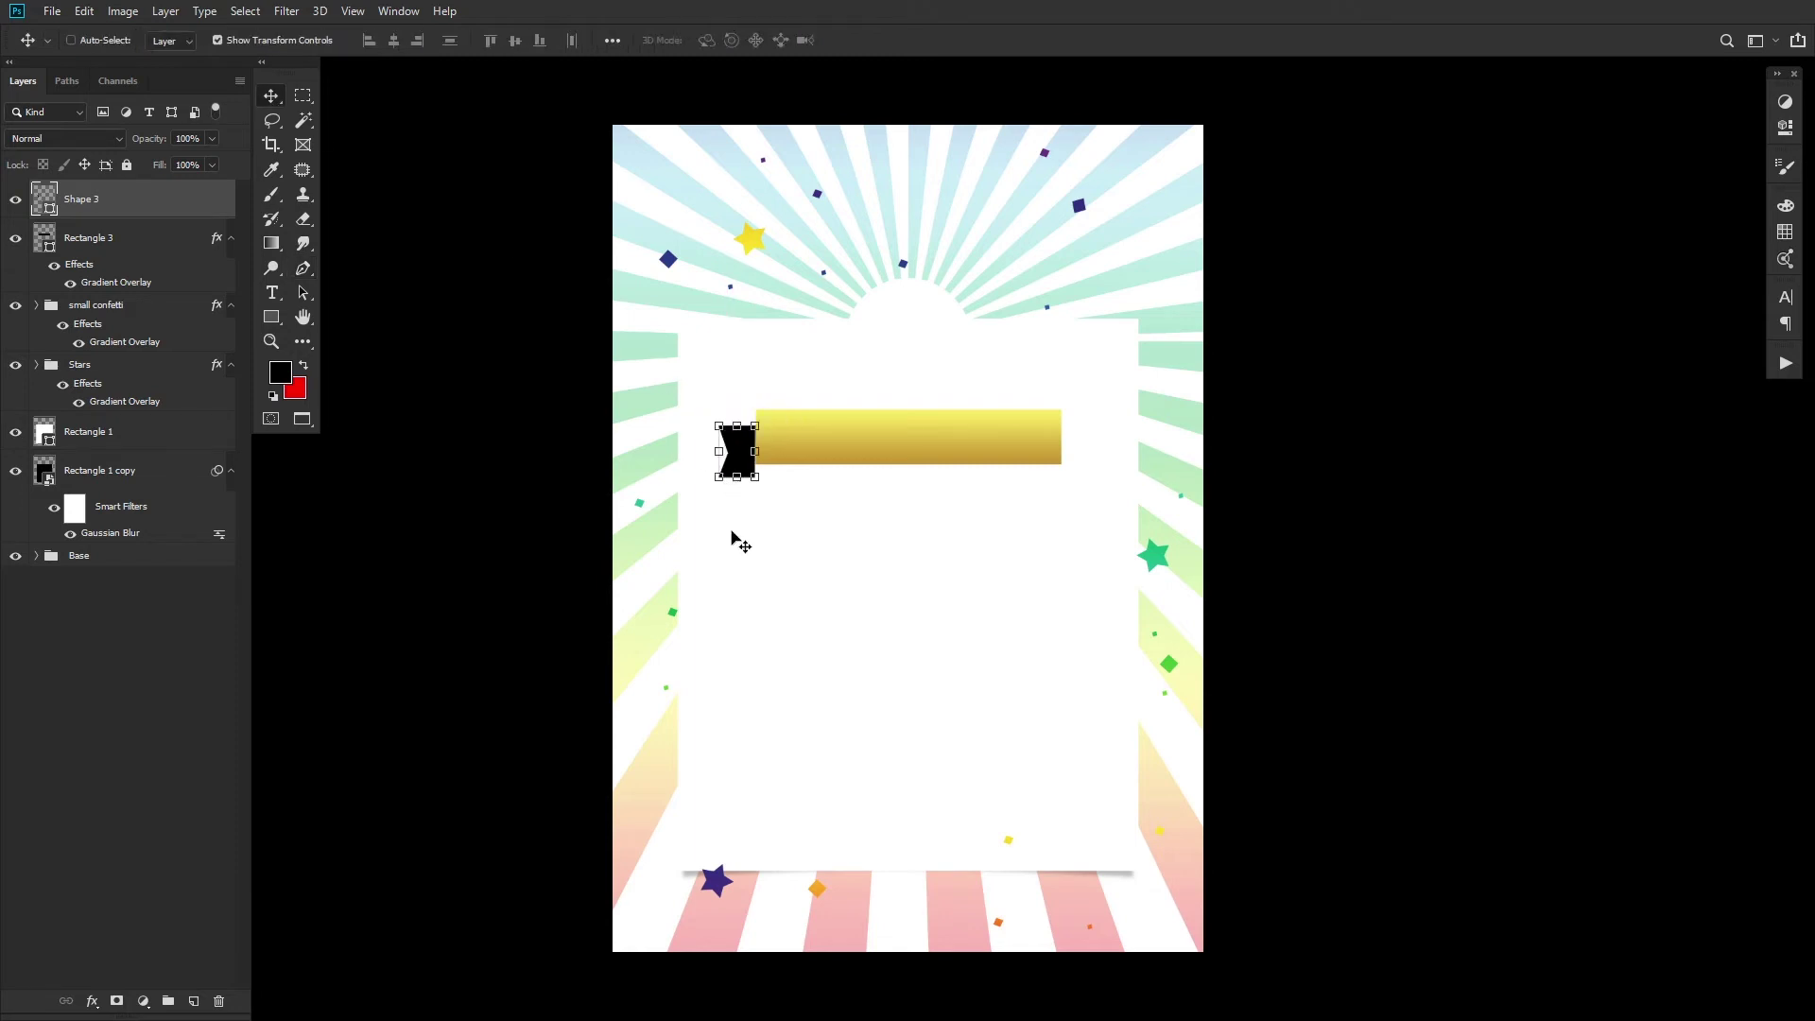
Step: Apply the gold gradient overlay to the ribbon tail with its angle set to -175°
{"action": "left_click", "coordinate": [92, 1000]}
{"action": "left_click", "coordinate": [123, 945]}
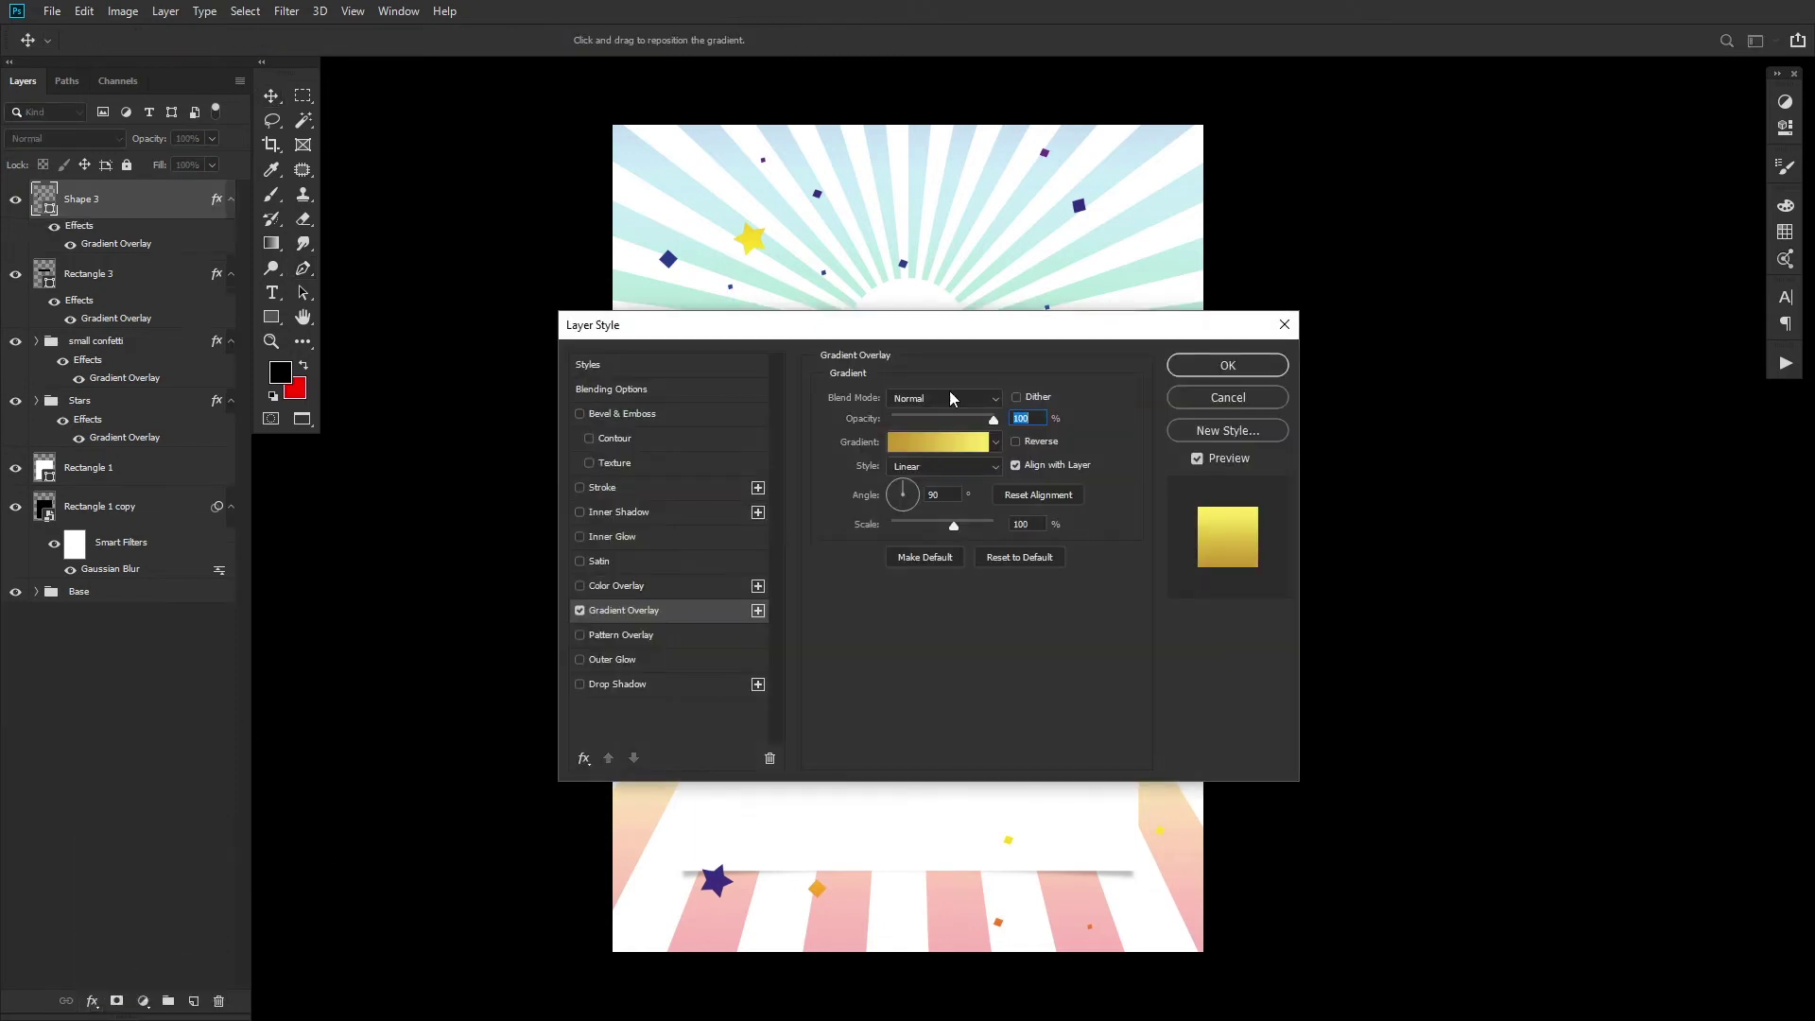
{"action": "left_click_drag", "start_coordinate": [955, 316], "coordinate": [906, 523]}
{"action": "left_click_drag", "start_coordinate": [857, 682], "coordinate": [845, 692]}
{"action": "left_click", "coordinate": [1143, 570]}
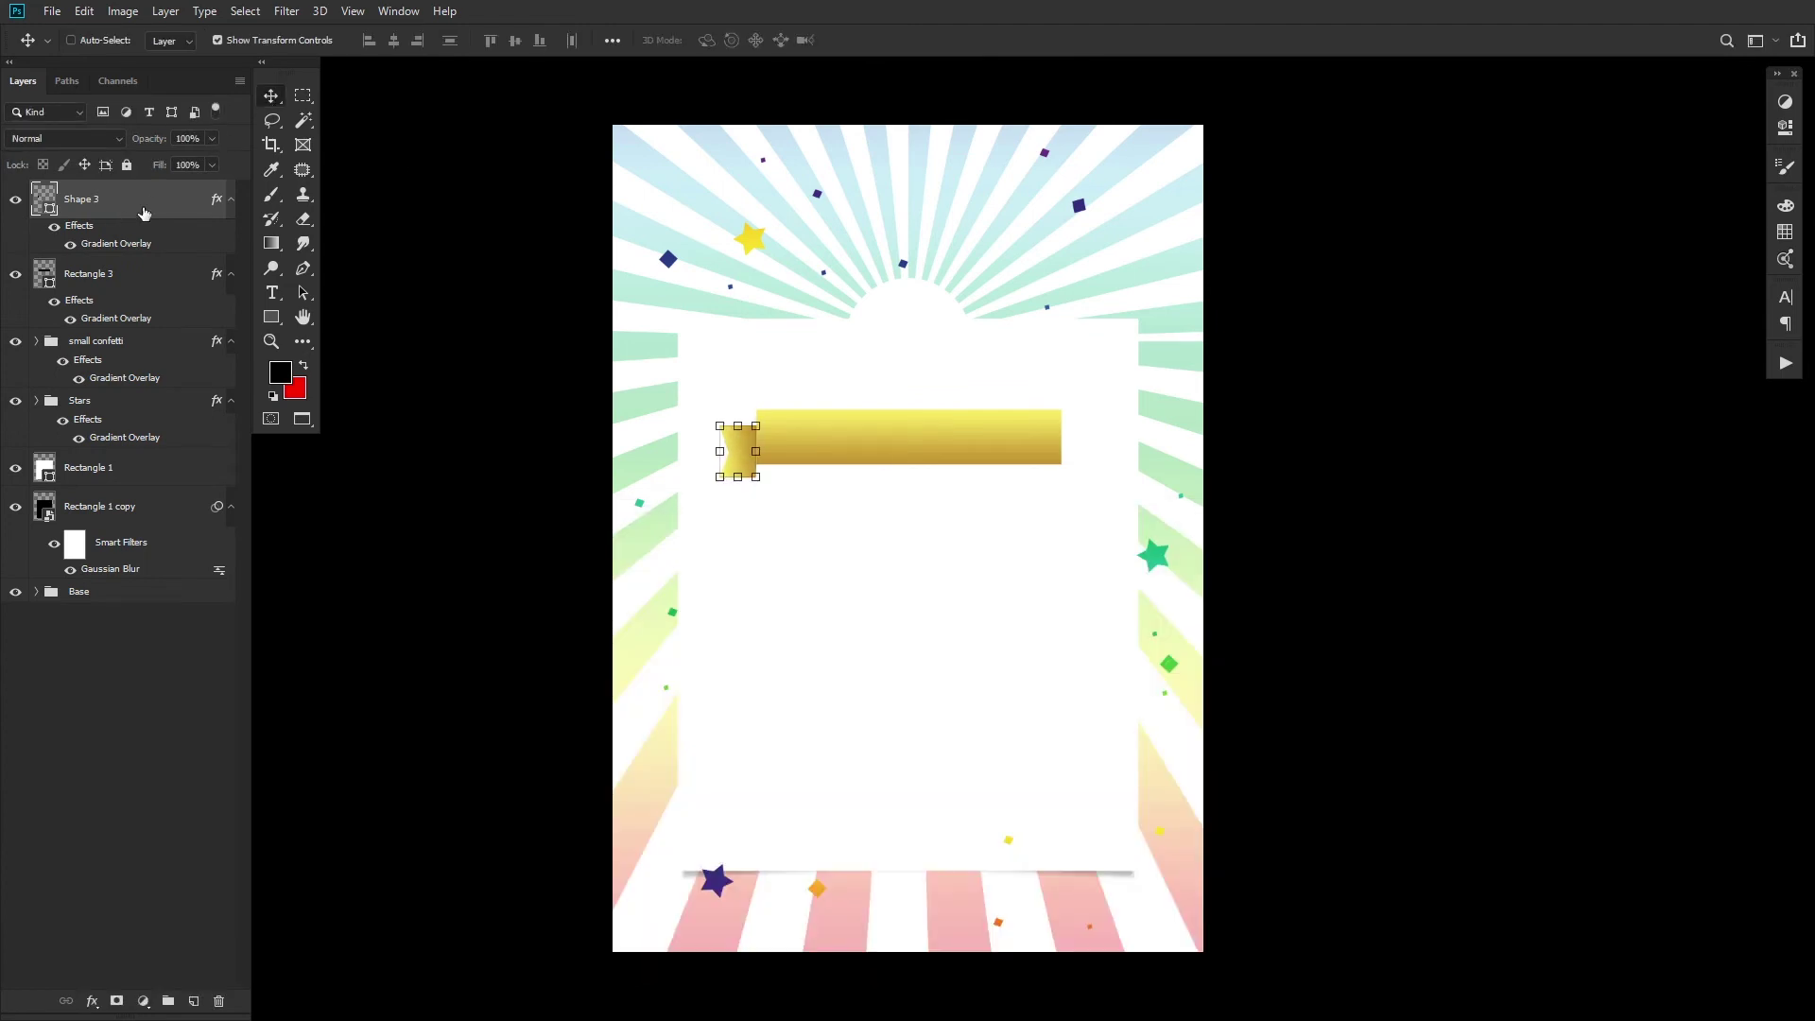
Step: Duplicate the ribbon tail, flip the copy horizontally and shift it to the gold bar's right end
{"action": "key", "text": "ctrl+j"}
{"action": "key", "text": "ctrl+t"}
{"action": "right_click", "coordinate": [773, 446]}
{"action": "left_click", "coordinate": [874, 682]}
{"action": "left_click", "coordinate": [902, 41]}
{"action": "key", "text": "shift+Right"}
{"action": "key", "text": "shift+Right"}
{"action": "key", "text": "shift+Right"}
{"action": "key", "text": "shift+Right"}
{"action": "key", "text": "shift+Right"}
{"action": "key", "text": "shift+Right"}
{"action": "key", "text": "shift+Right"}
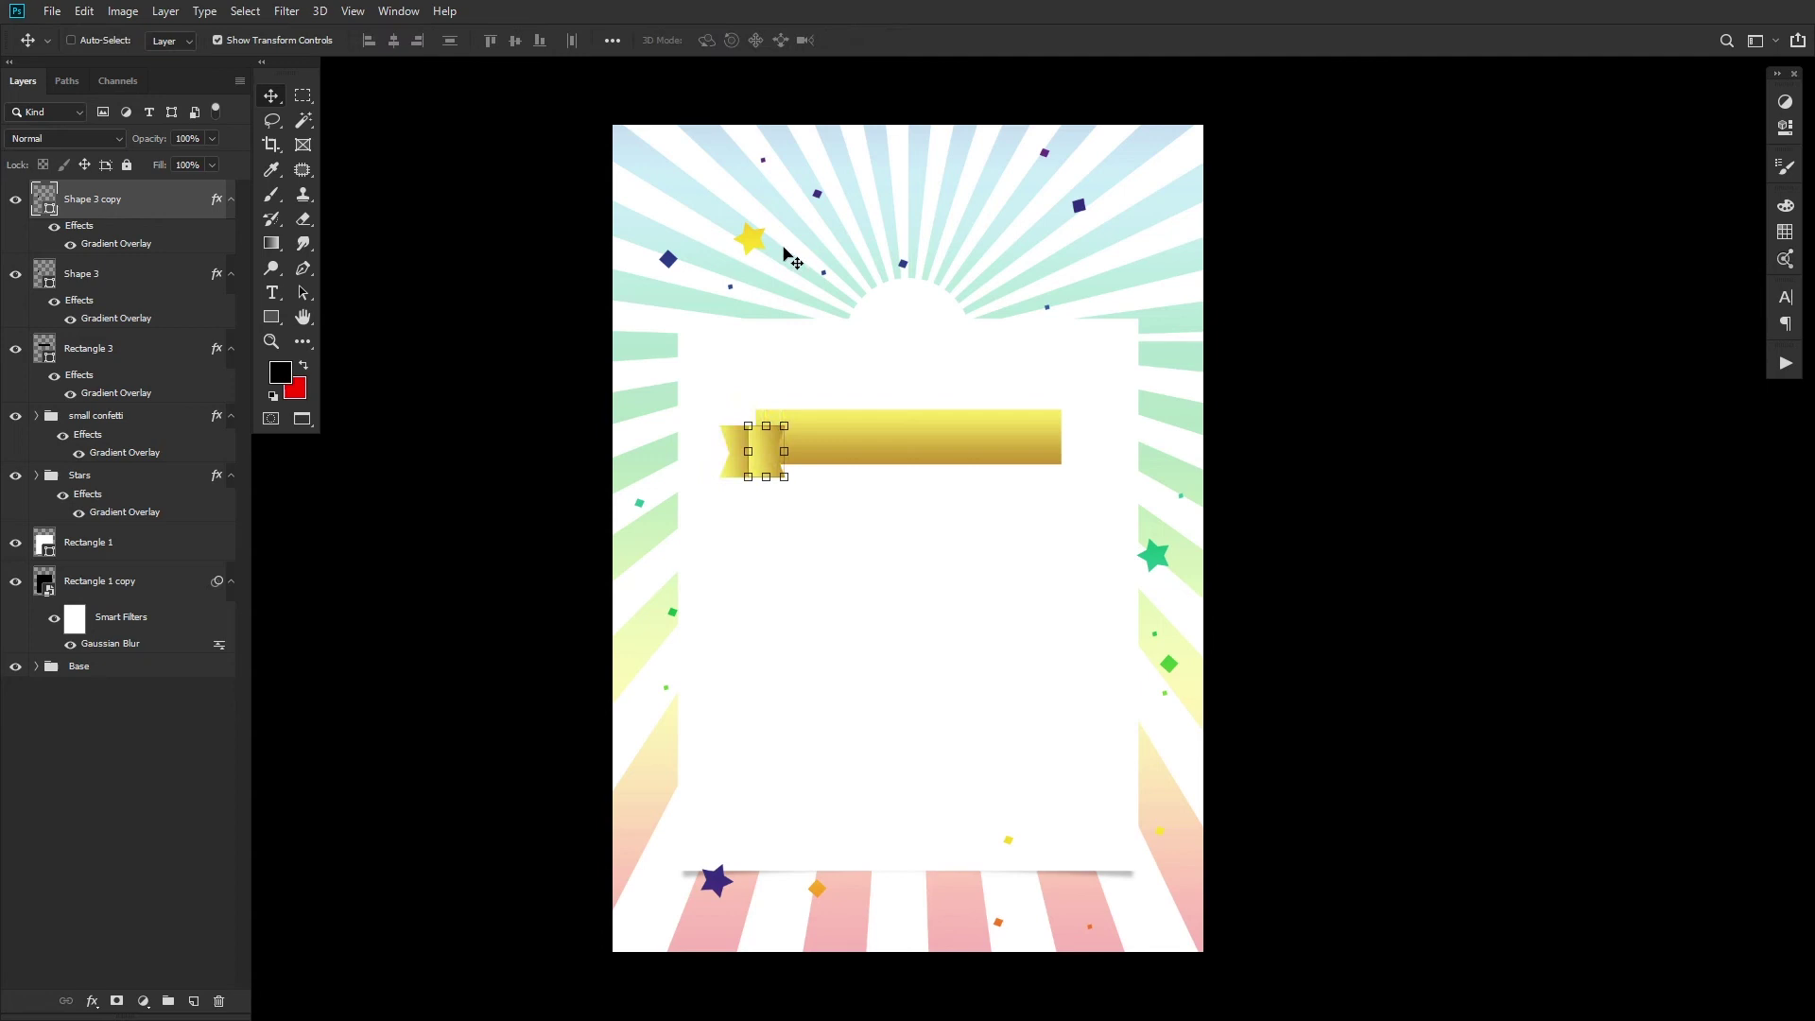
{"action": "key", "text": "shift+Right"}
{"action": "key", "text": "shift+Right"}
{"action": "key", "text": "shift+Right"}
{"action": "key", "text": "shift+Right"}
{"action": "key", "text": "shift+Right"}
{"action": "key", "text": "shift+Right"}
{"action": "key", "text": "shift+Right"}
{"action": "key", "text": "shift+Right"}
{"action": "key", "text": "shift+Right"}
{"action": "key", "text": "shift+Right"}
{"action": "key", "text": "shift+Right"}
{"action": "key", "text": "shift+Right"}
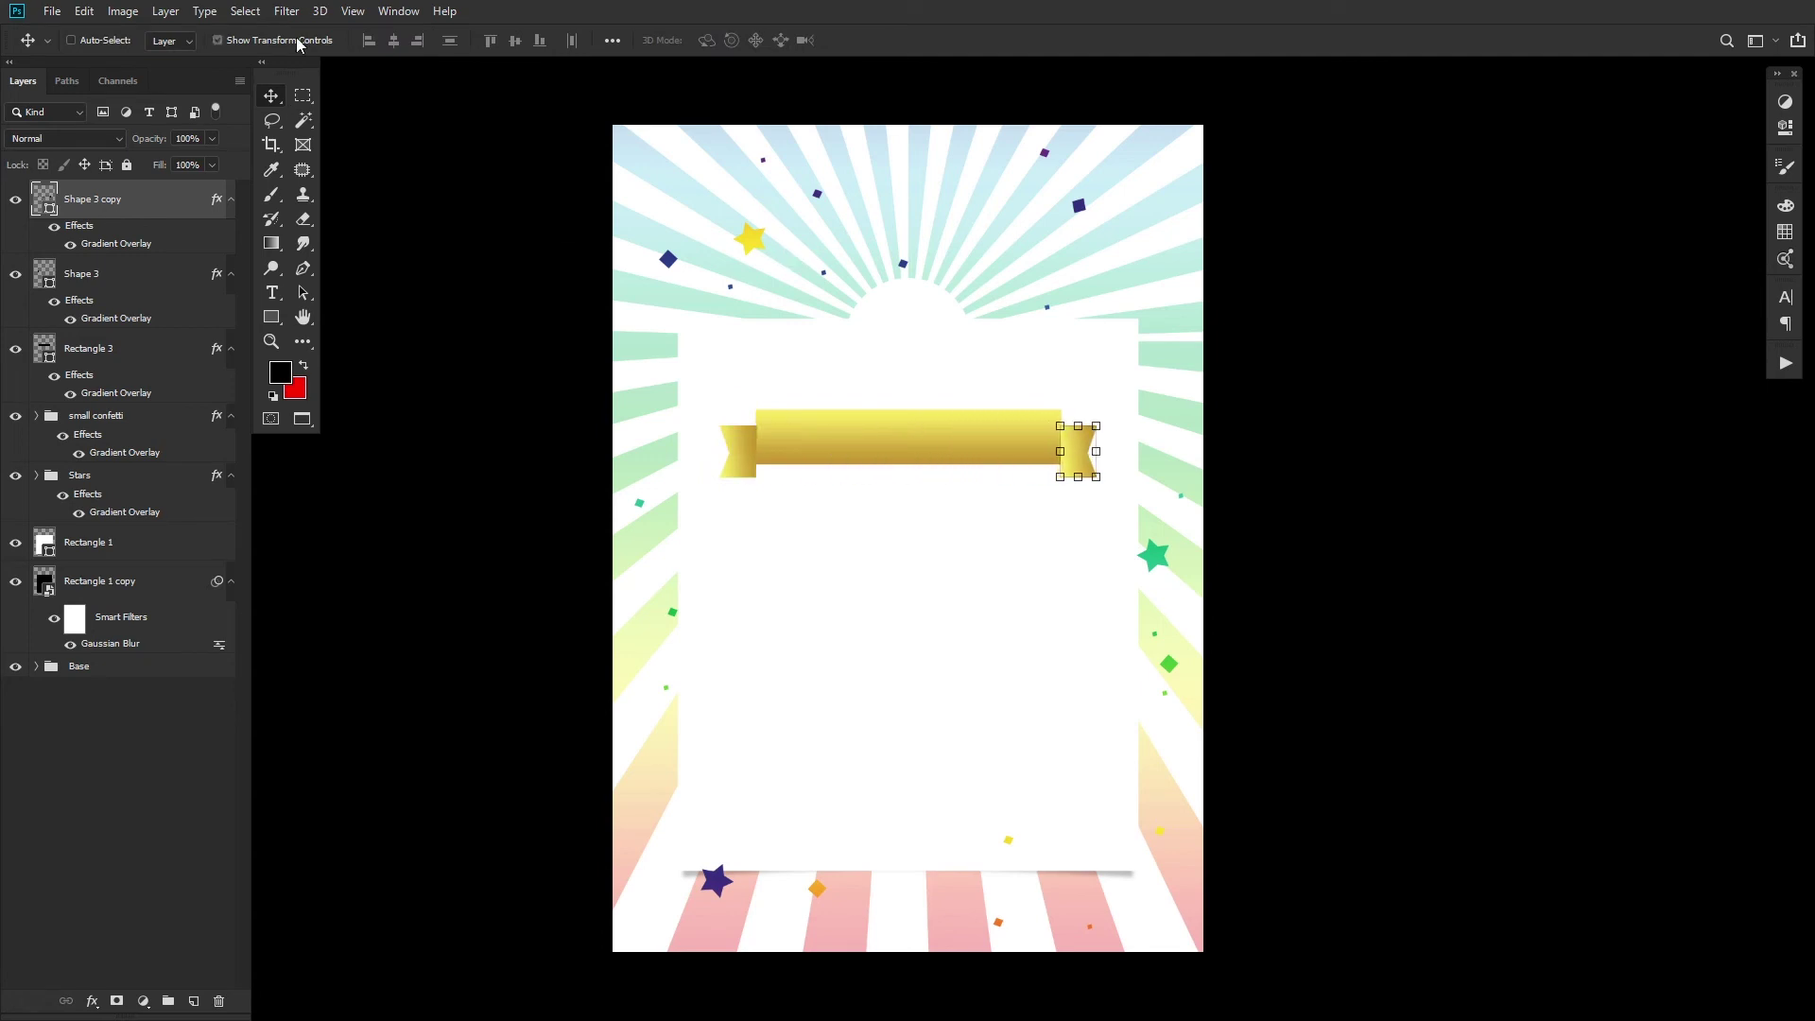
Step: Hide the transform controls, move both tail layers beneath the gold bar and reverse the right tail's gradient
{"action": "left_click", "coordinate": [297, 44]}
{"action": "left_click", "coordinate": [140, 273], "text": "shift"}
{"action": "left_click_drag", "start_coordinate": [140, 273], "coordinate": [120, 397]}
{"action": "double_click", "coordinate": [129, 321]}
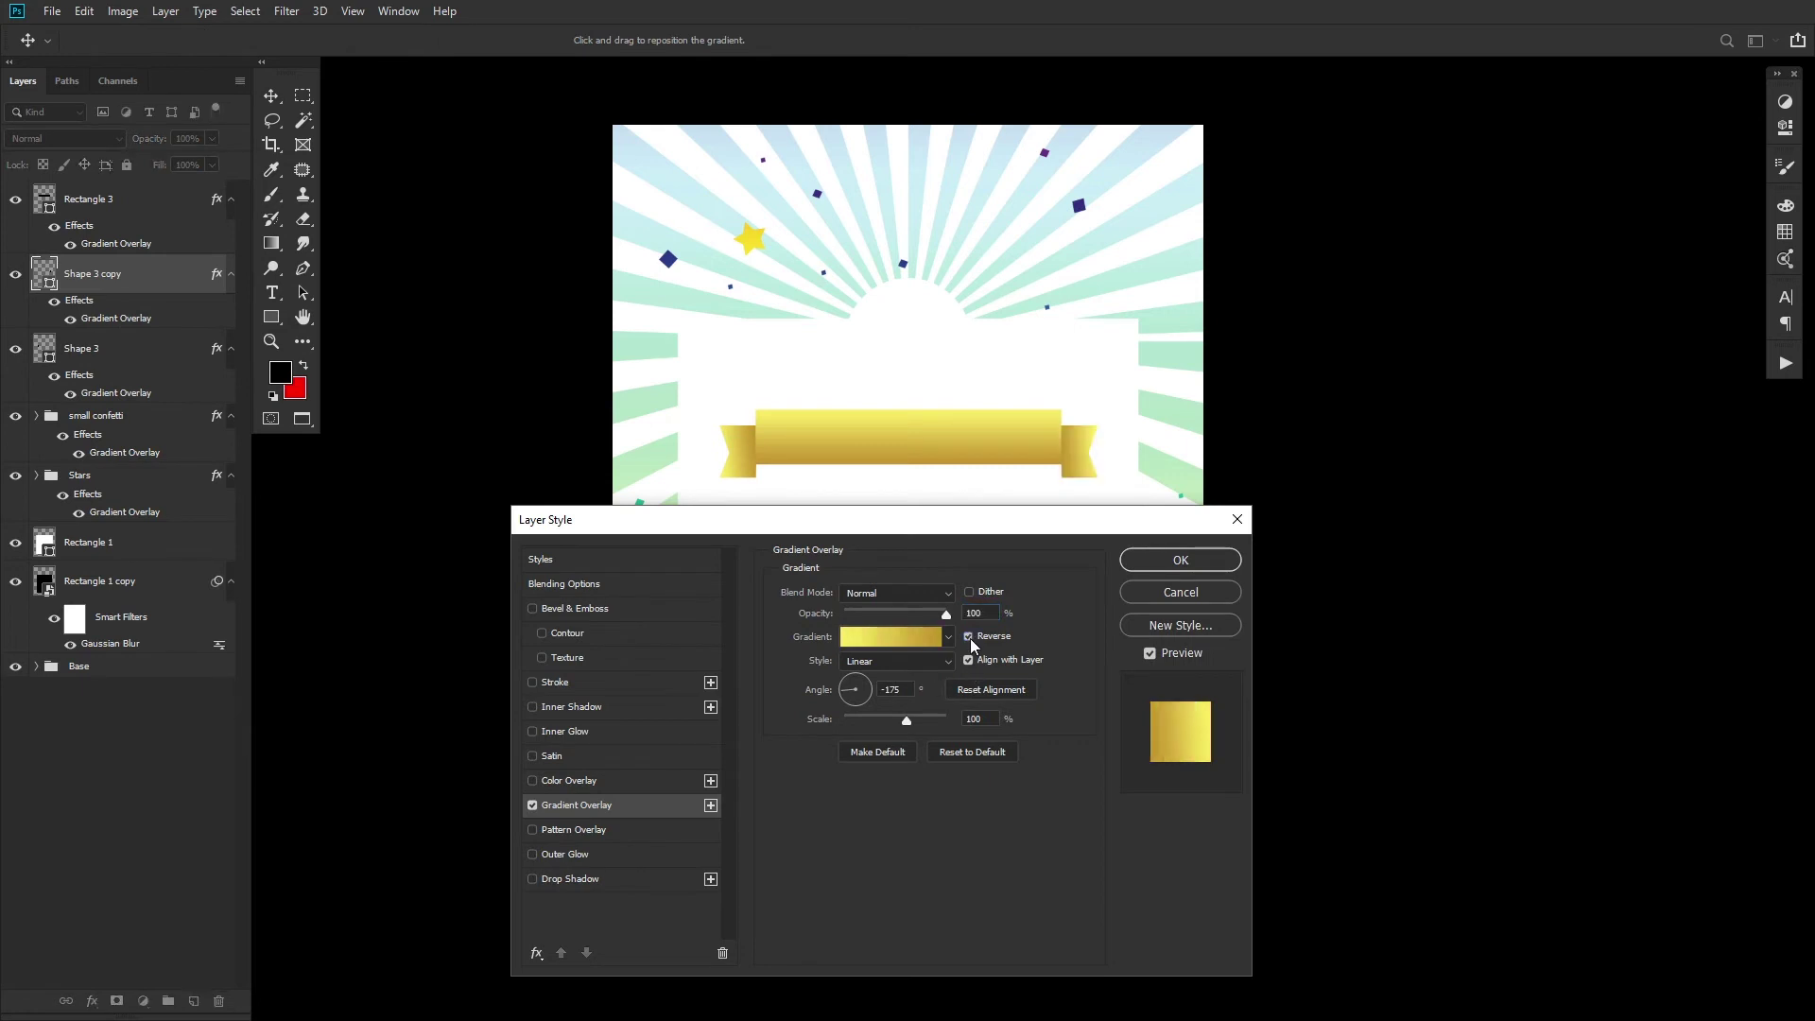
{"action": "left_click", "coordinate": [1180, 560]}
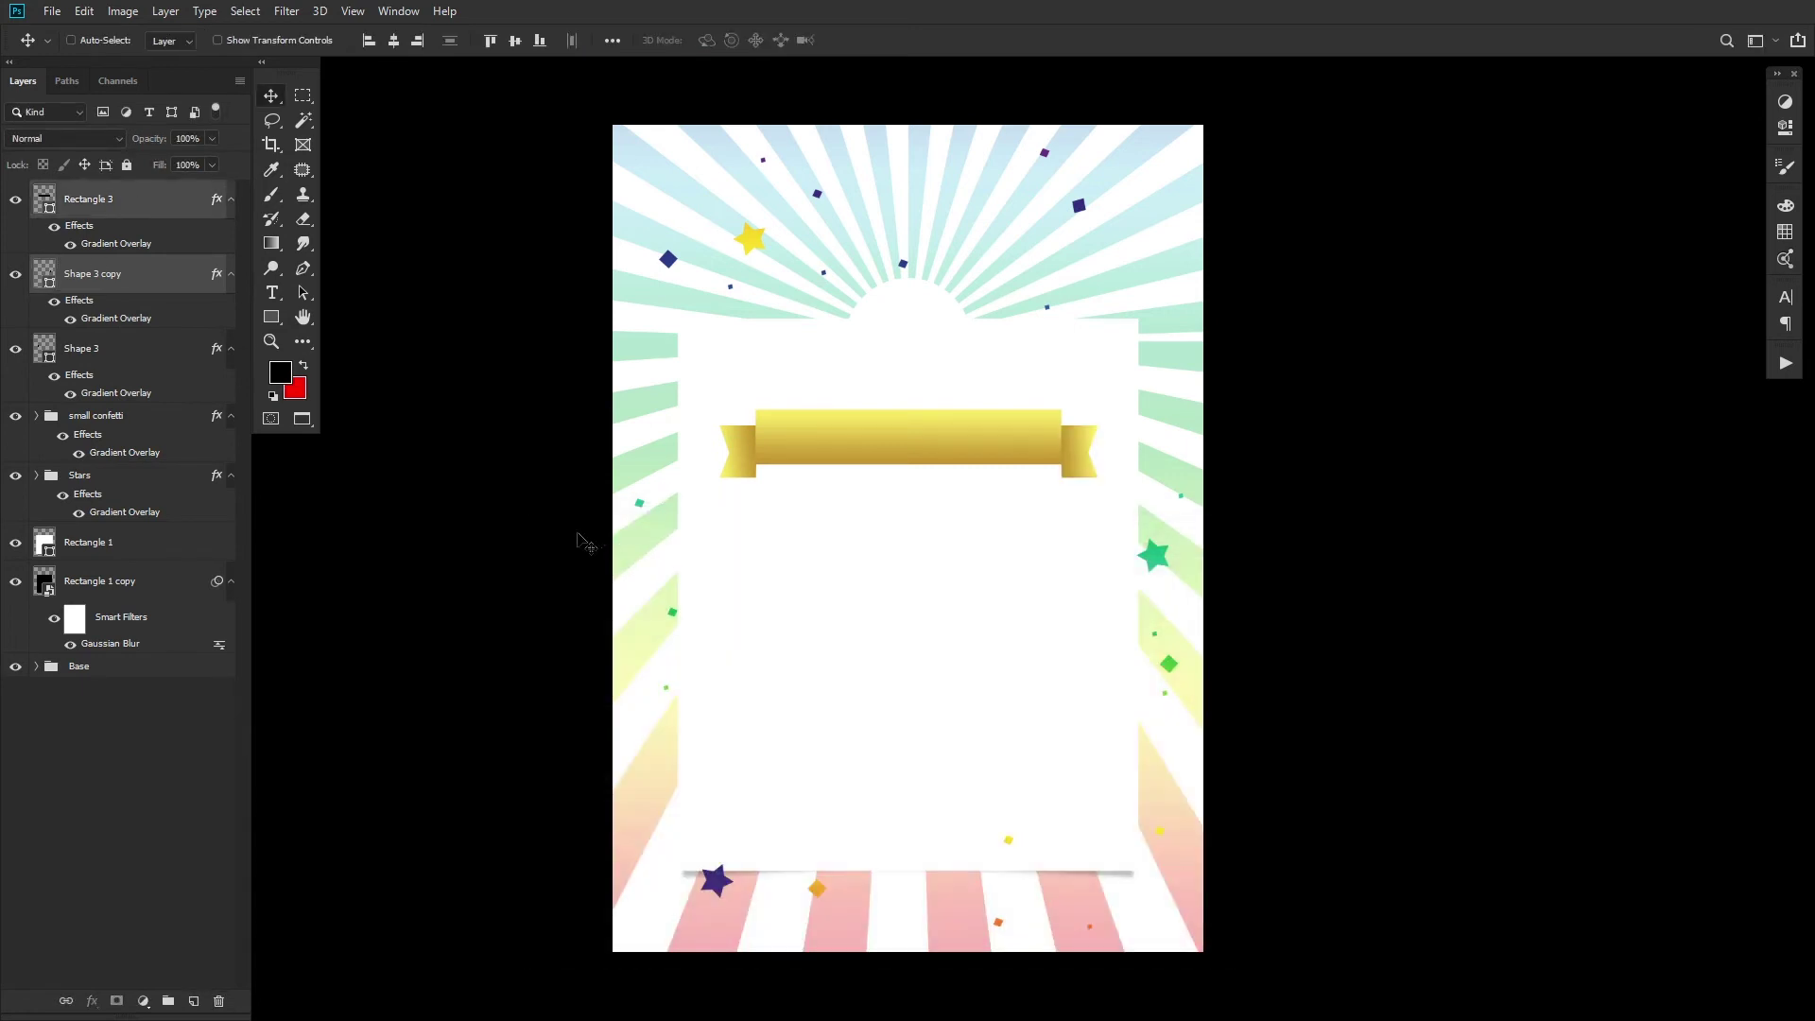
Step: Select both ribbon tail layers and nudge them up slightly behind the gold bar
{"action": "key", "text": "shift+Up"}
{"action": "key", "text": "ctrl+z"}
{"action": "left_click", "coordinate": [142, 351]}
{"action": "left_click", "coordinate": [139, 276], "text": "ctrl"}
{"action": "key", "text": "shift+Up"}
{"action": "key", "text": "shift+Up"}
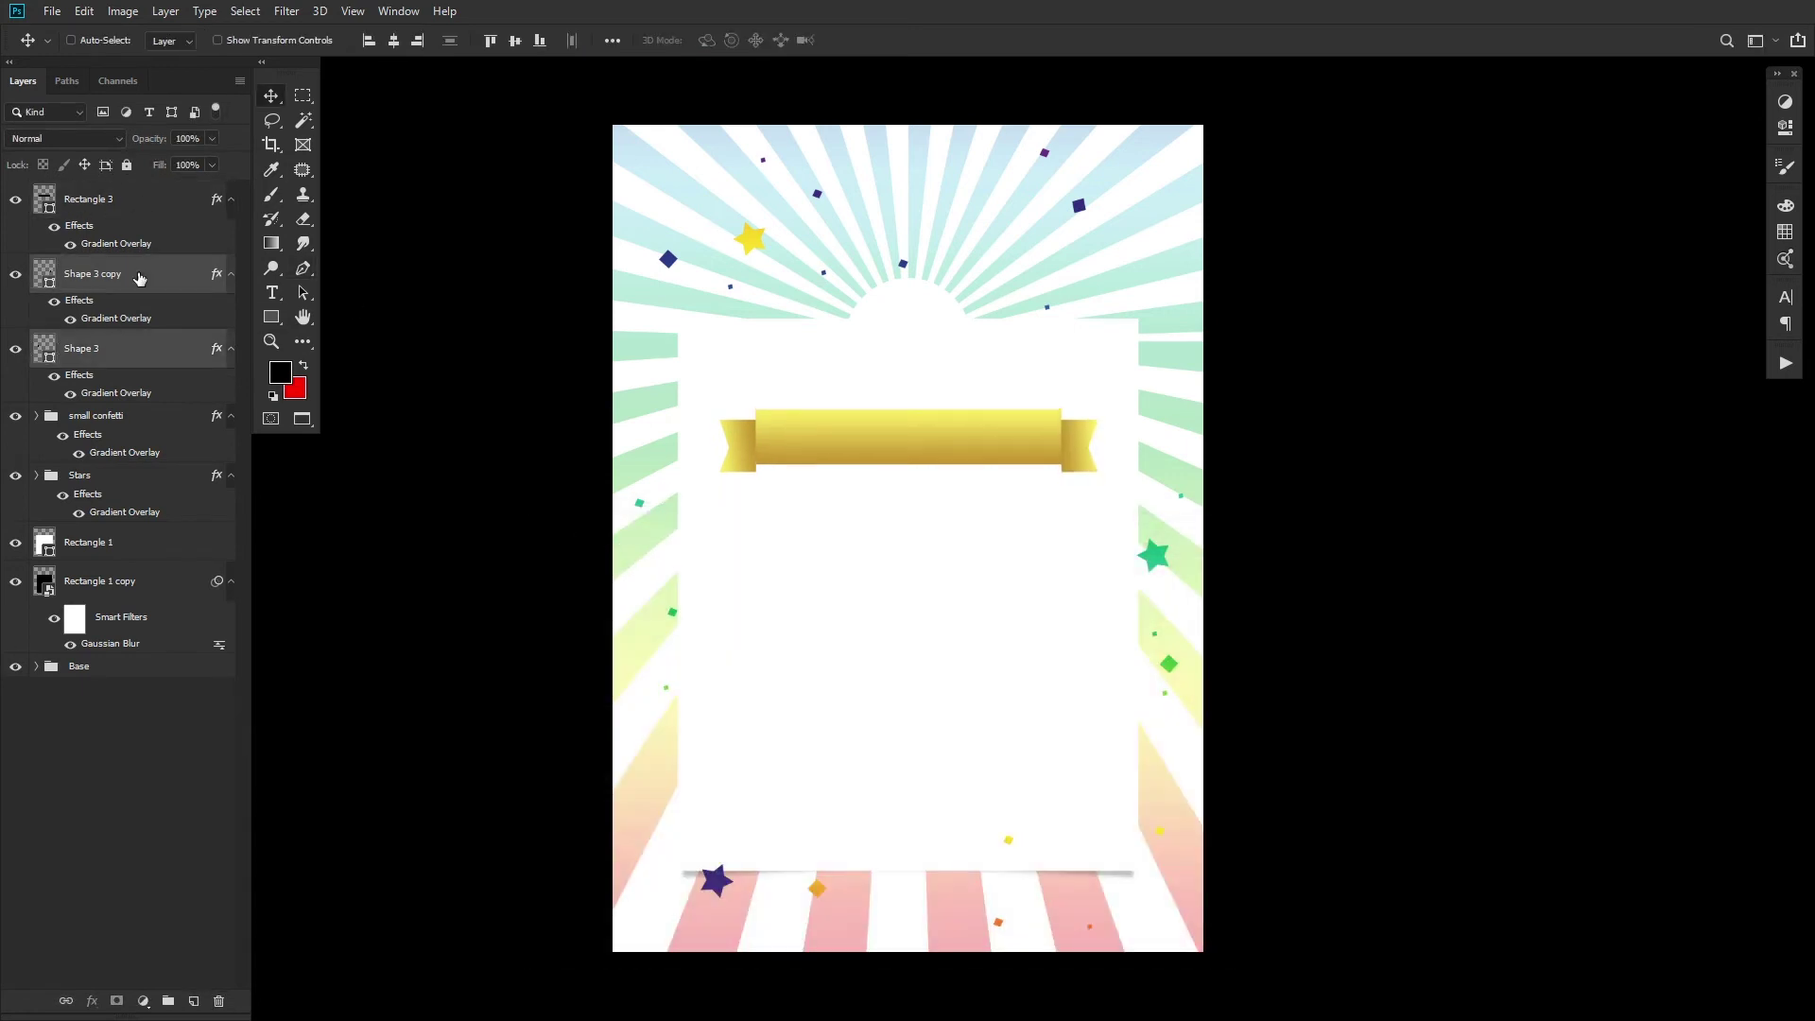
Step: Draw a small dark brown fold about 87 by 105 px beneath the ribbon where bar and left tail meet, and duplicate it
{"action": "left_click", "coordinate": [194, 1000]}
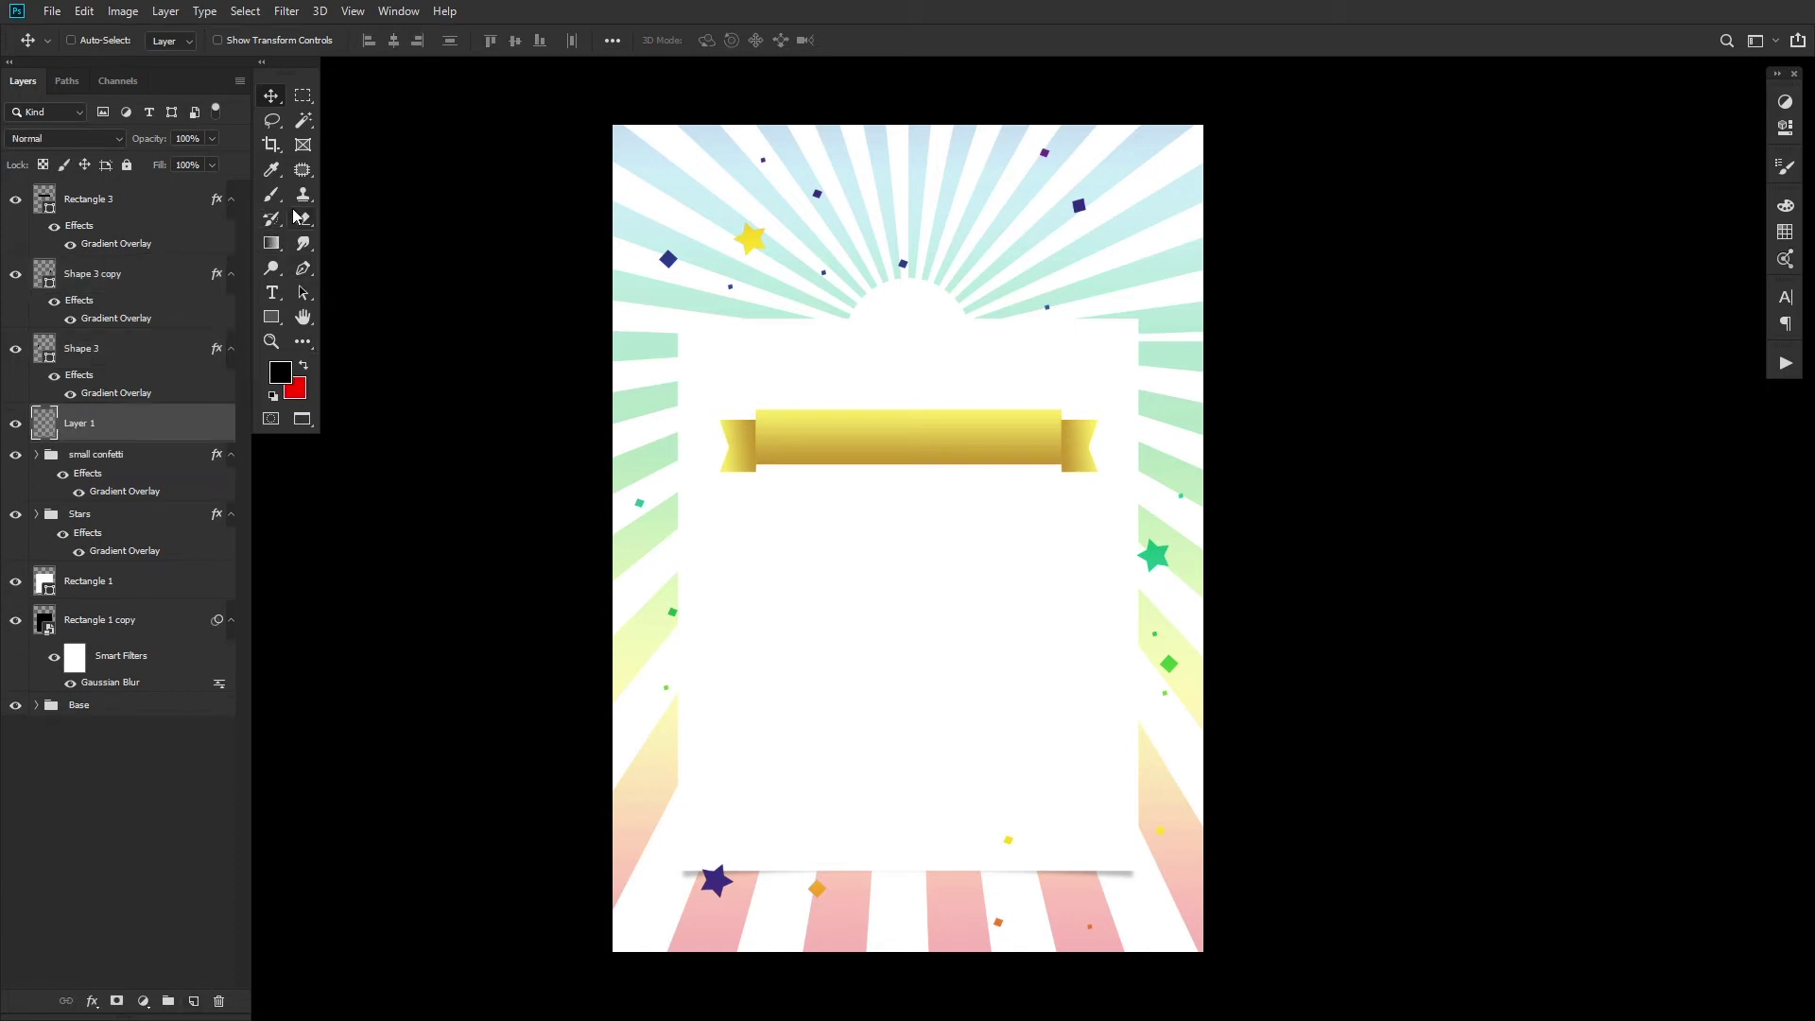
{"action": "left_click", "coordinate": [304, 268]}
{"action": "left_click", "coordinate": [177, 43]}
{"action": "left_click", "coordinate": [81, 139]}
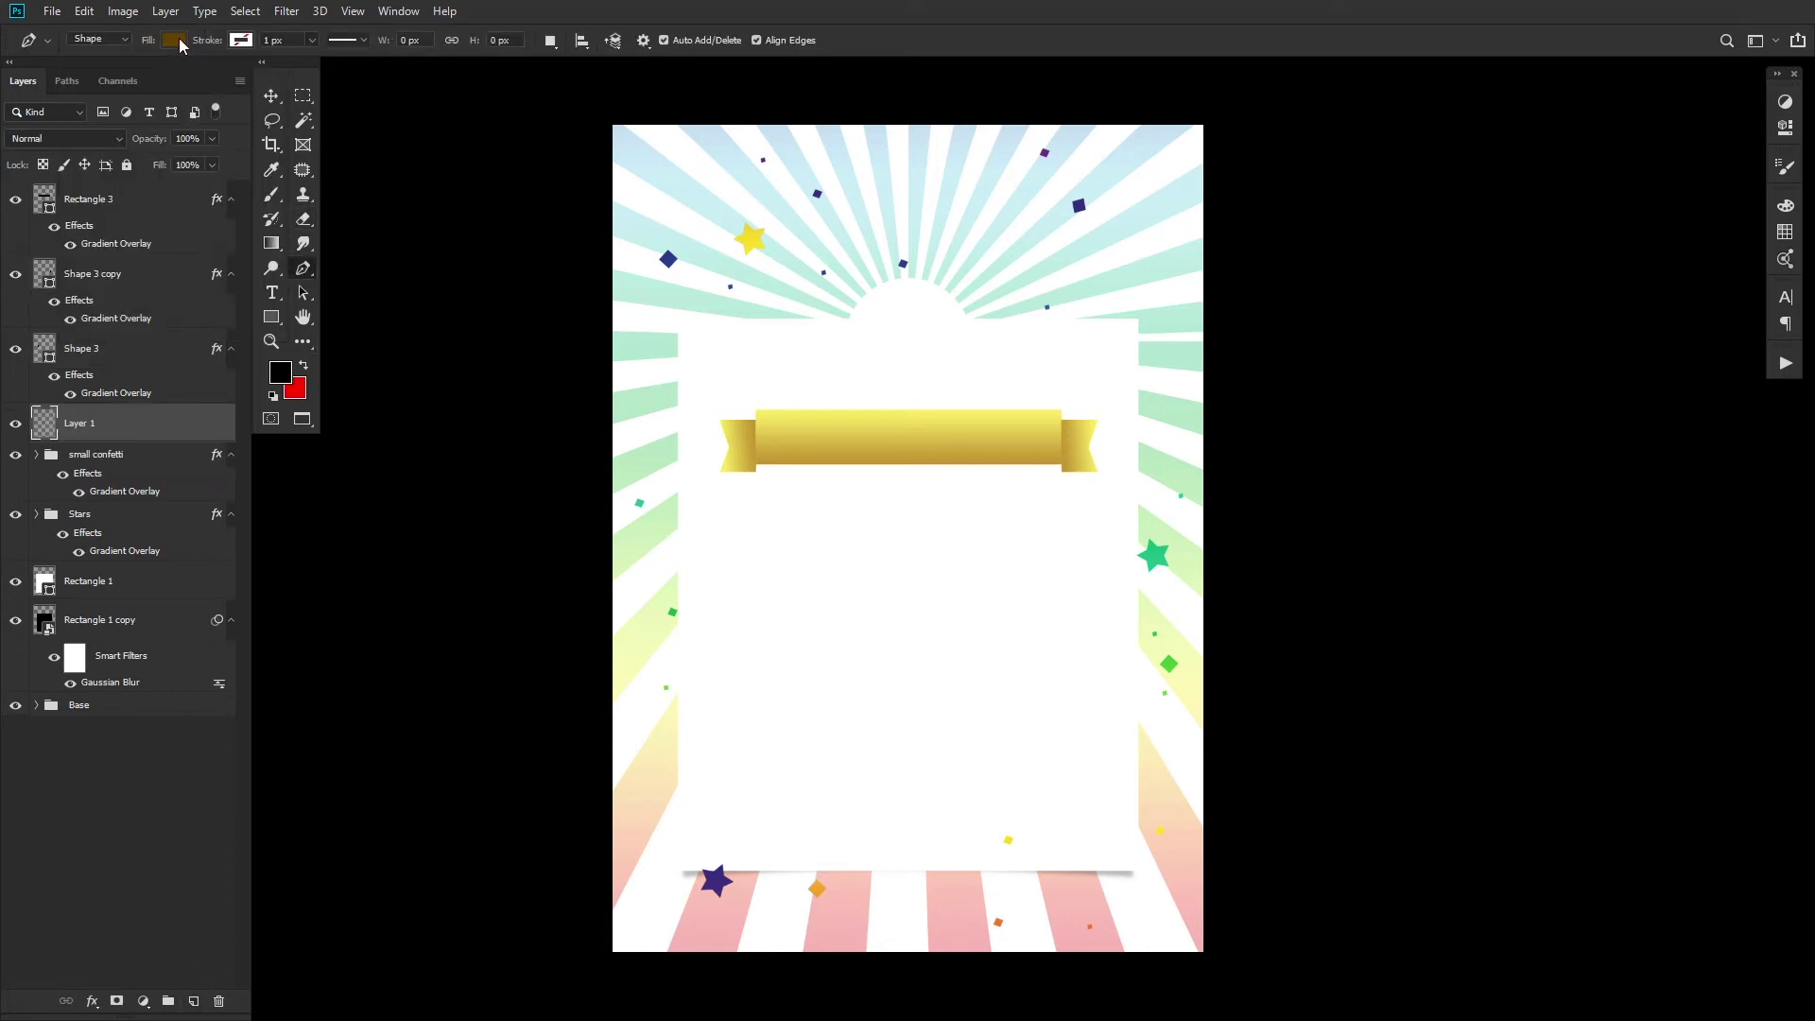
{"action": "left_click", "coordinate": [768, 462]}
{"action": "left_click", "coordinate": [756, 448]}
{"action": "left_click", "coordinate": [769, 462]}
{"action": "key", "text": "ctrl+j"}
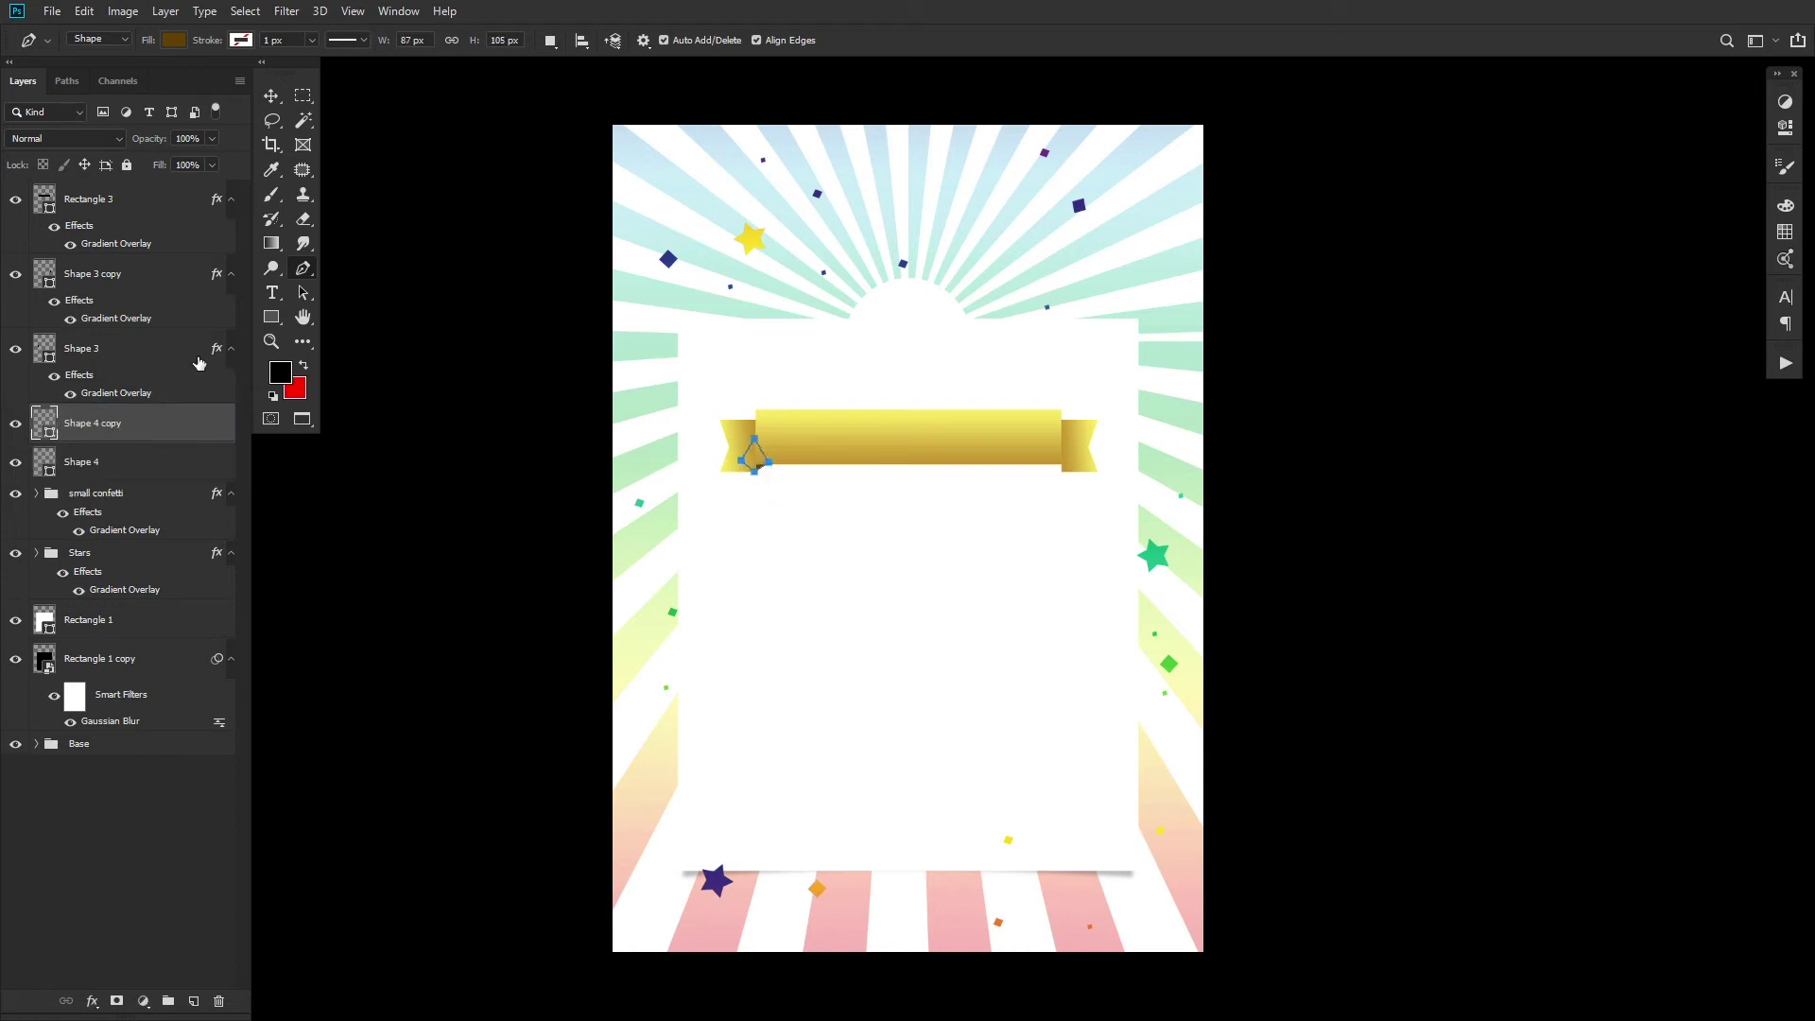
Step: Flip the copied dark brown fold horizontally and shift it to the right end of the gold bar
{"action": "left_click", "coordinate": [271, 97]}
{"action": "left_click", "coordinate": [217, 39]}
{"action": "right_click", "coordinate": [747, 458]}
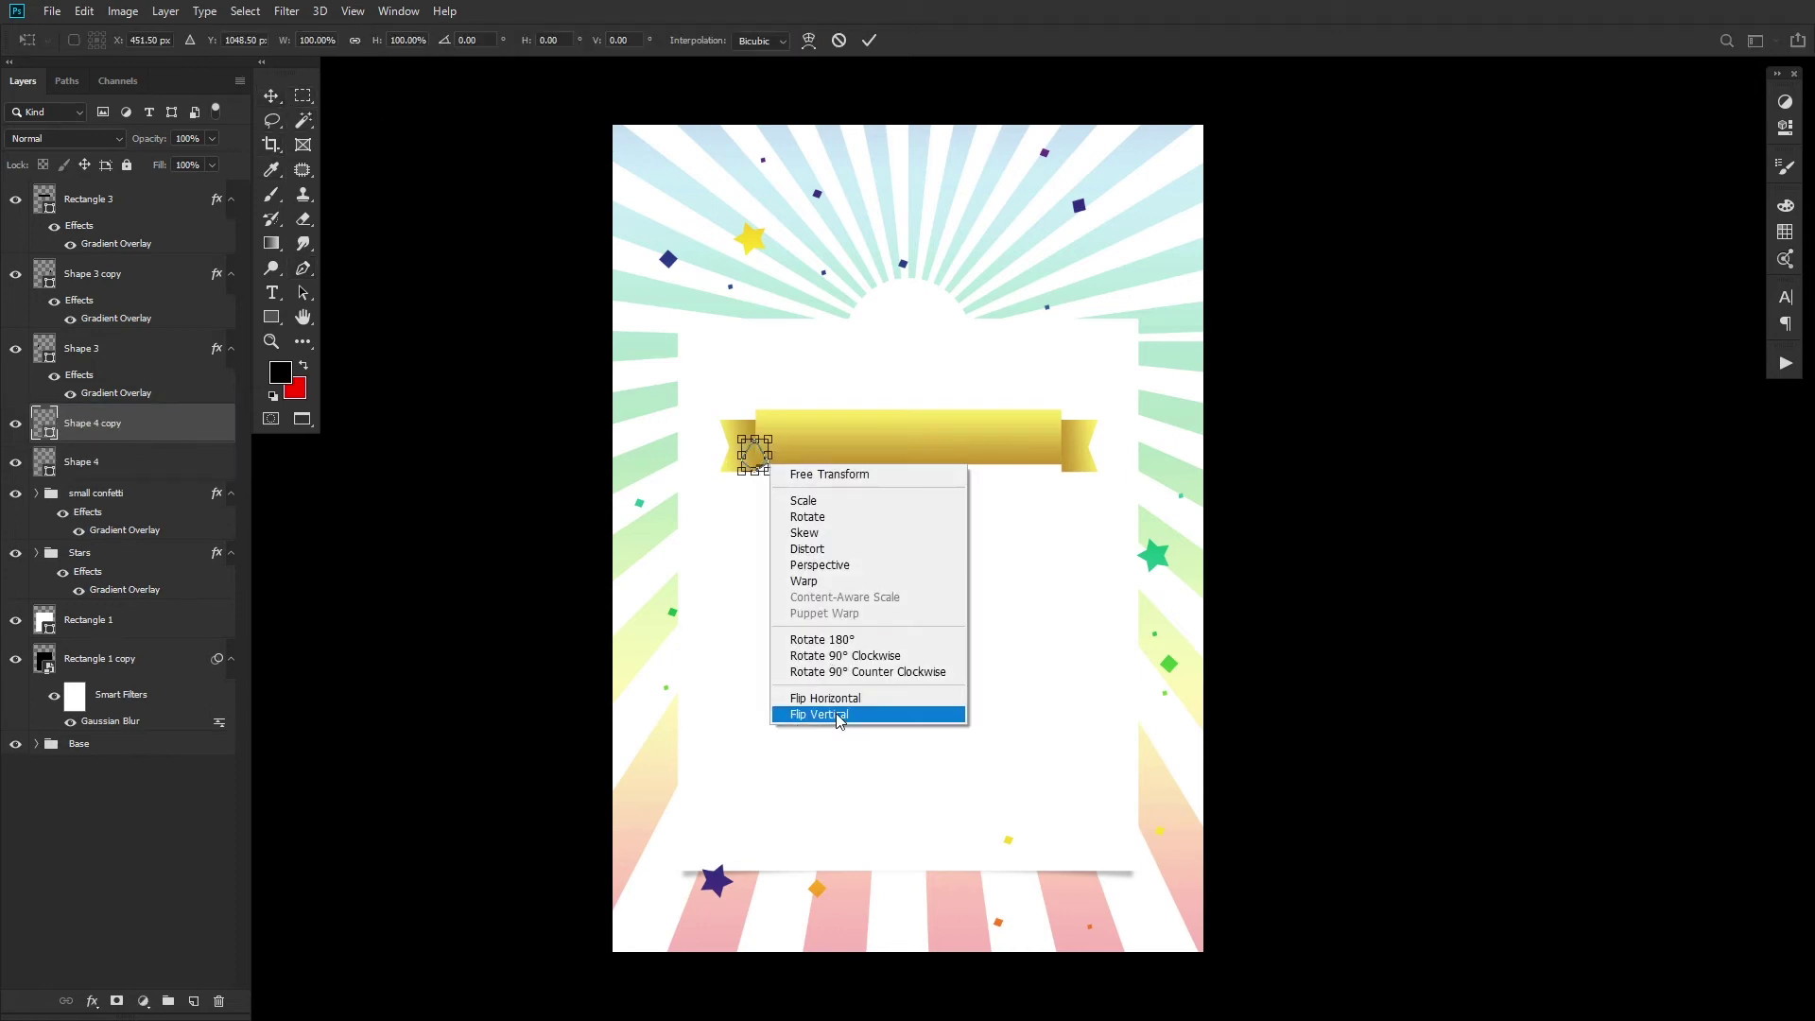
{"action": "left_click", "coordinate": [813, 713]}
{"action": "left_click", "coordinate": [863, 41]}
{"action": "key", "text": "shift+Right"}
{"action": "key", "text": "shift+Right"}
{"action": "key", "text": "shift+Right"}
{"action": "key", "text": "shift+Right"}
{"action": "key", "text": "shift+Right"}
{"action": "key", "text": "shift+Right"}
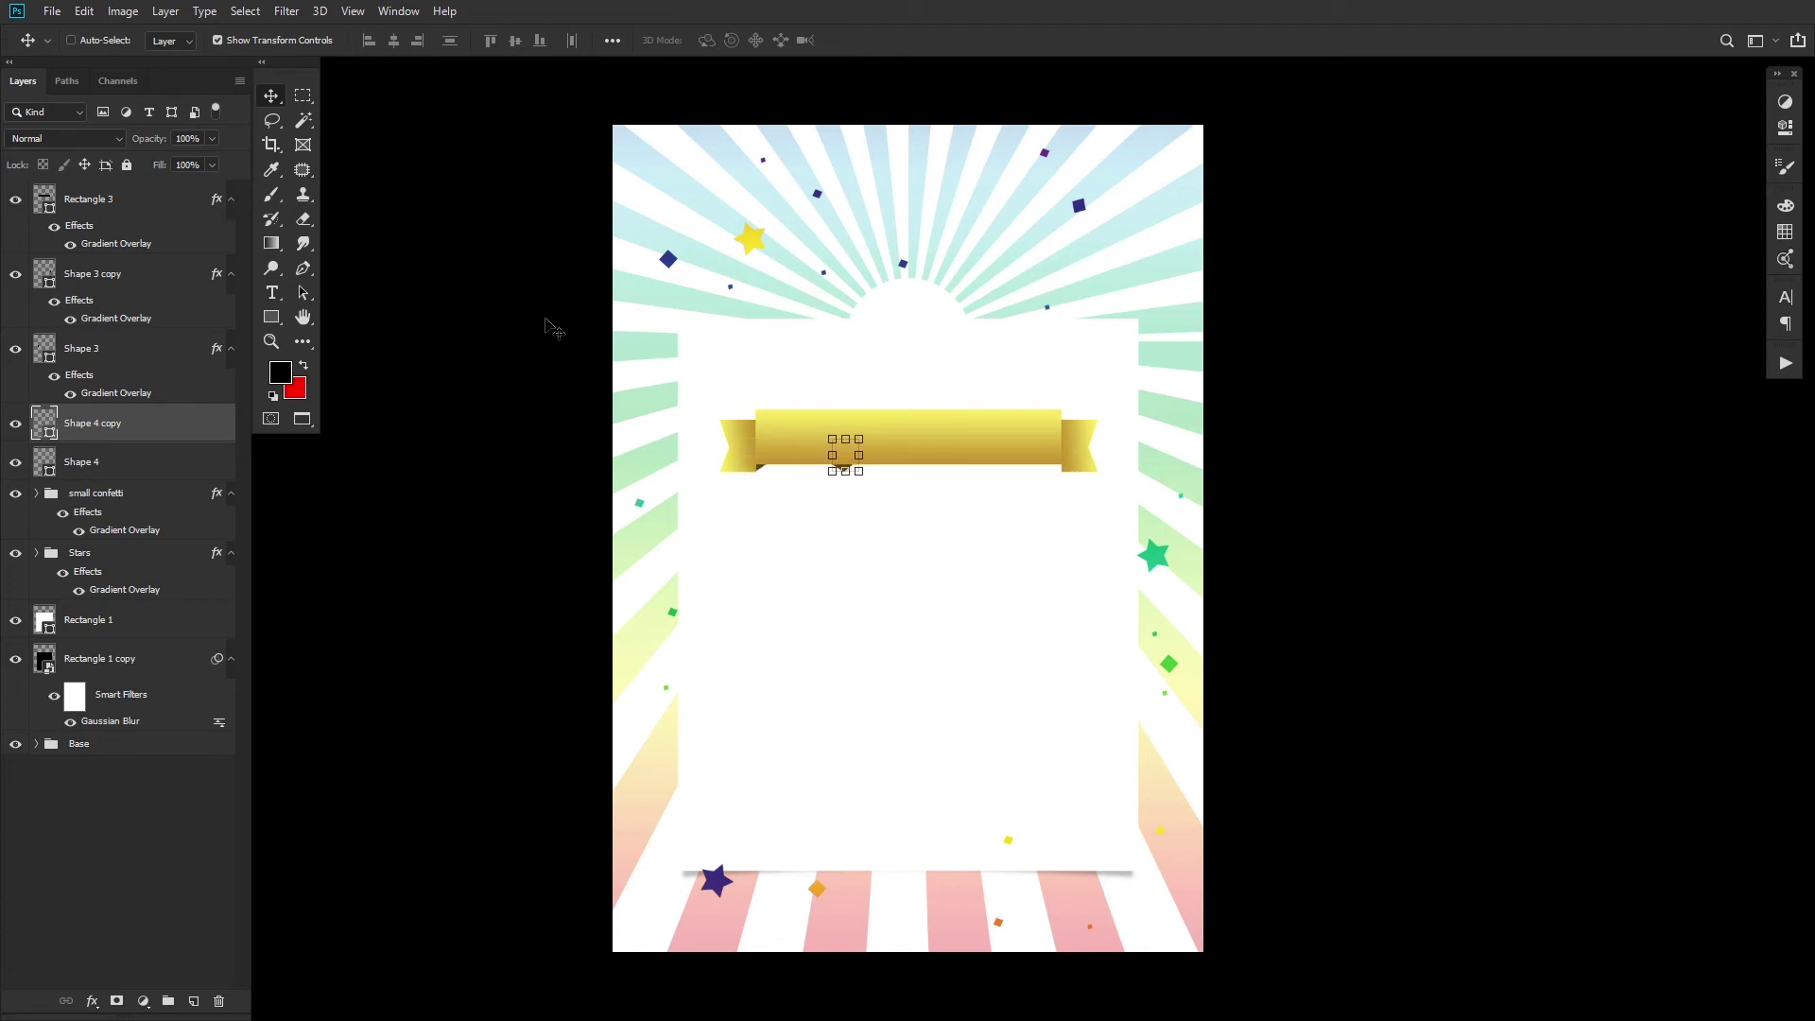
{"action": "key", "text": "shift+Right"}
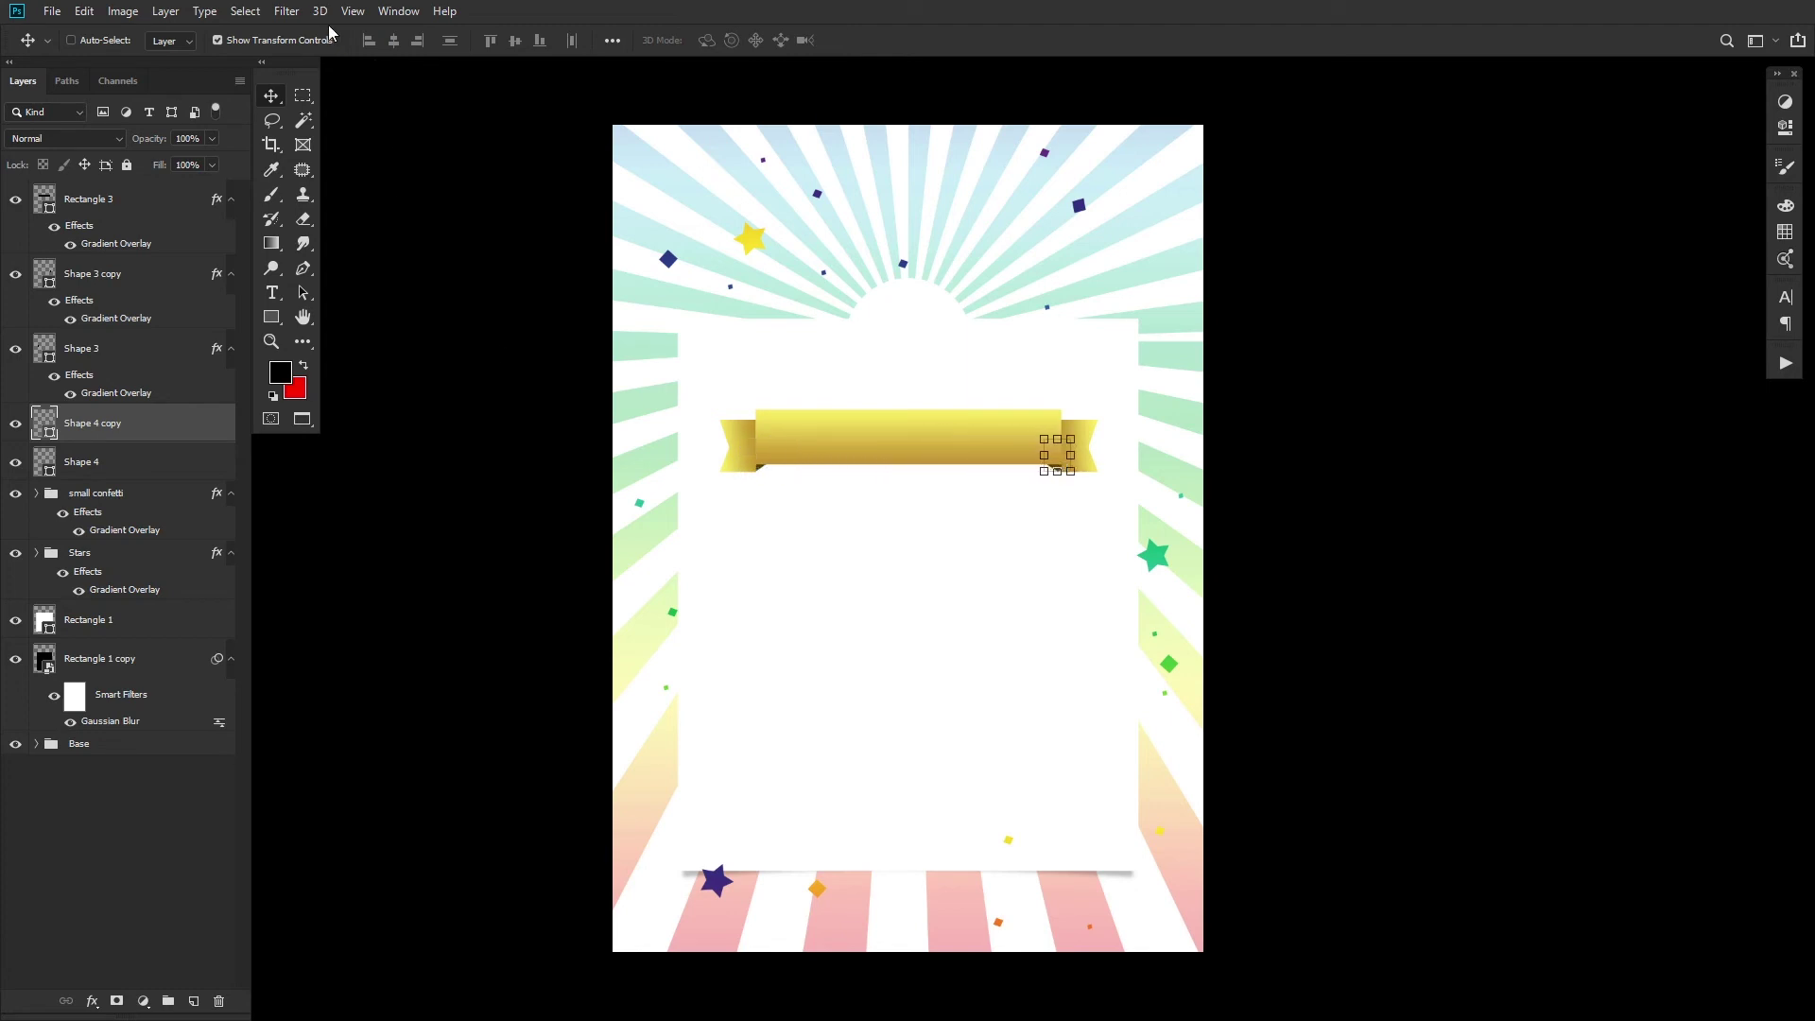
Step: Hide the transform controls, group all the gold ribbon banner layers and name the group Banner
{"action": "left_click", "coordinate": [301, 42]}
{"action": "left_click", "coordinate": [163, 463]}
{"action": "left_click", "coordinate": [142, 202], "text": "shift"}
{"action": "key", "text": "ctrl+g"}
{"action": "double_click", "coordinate": [90, 191]}
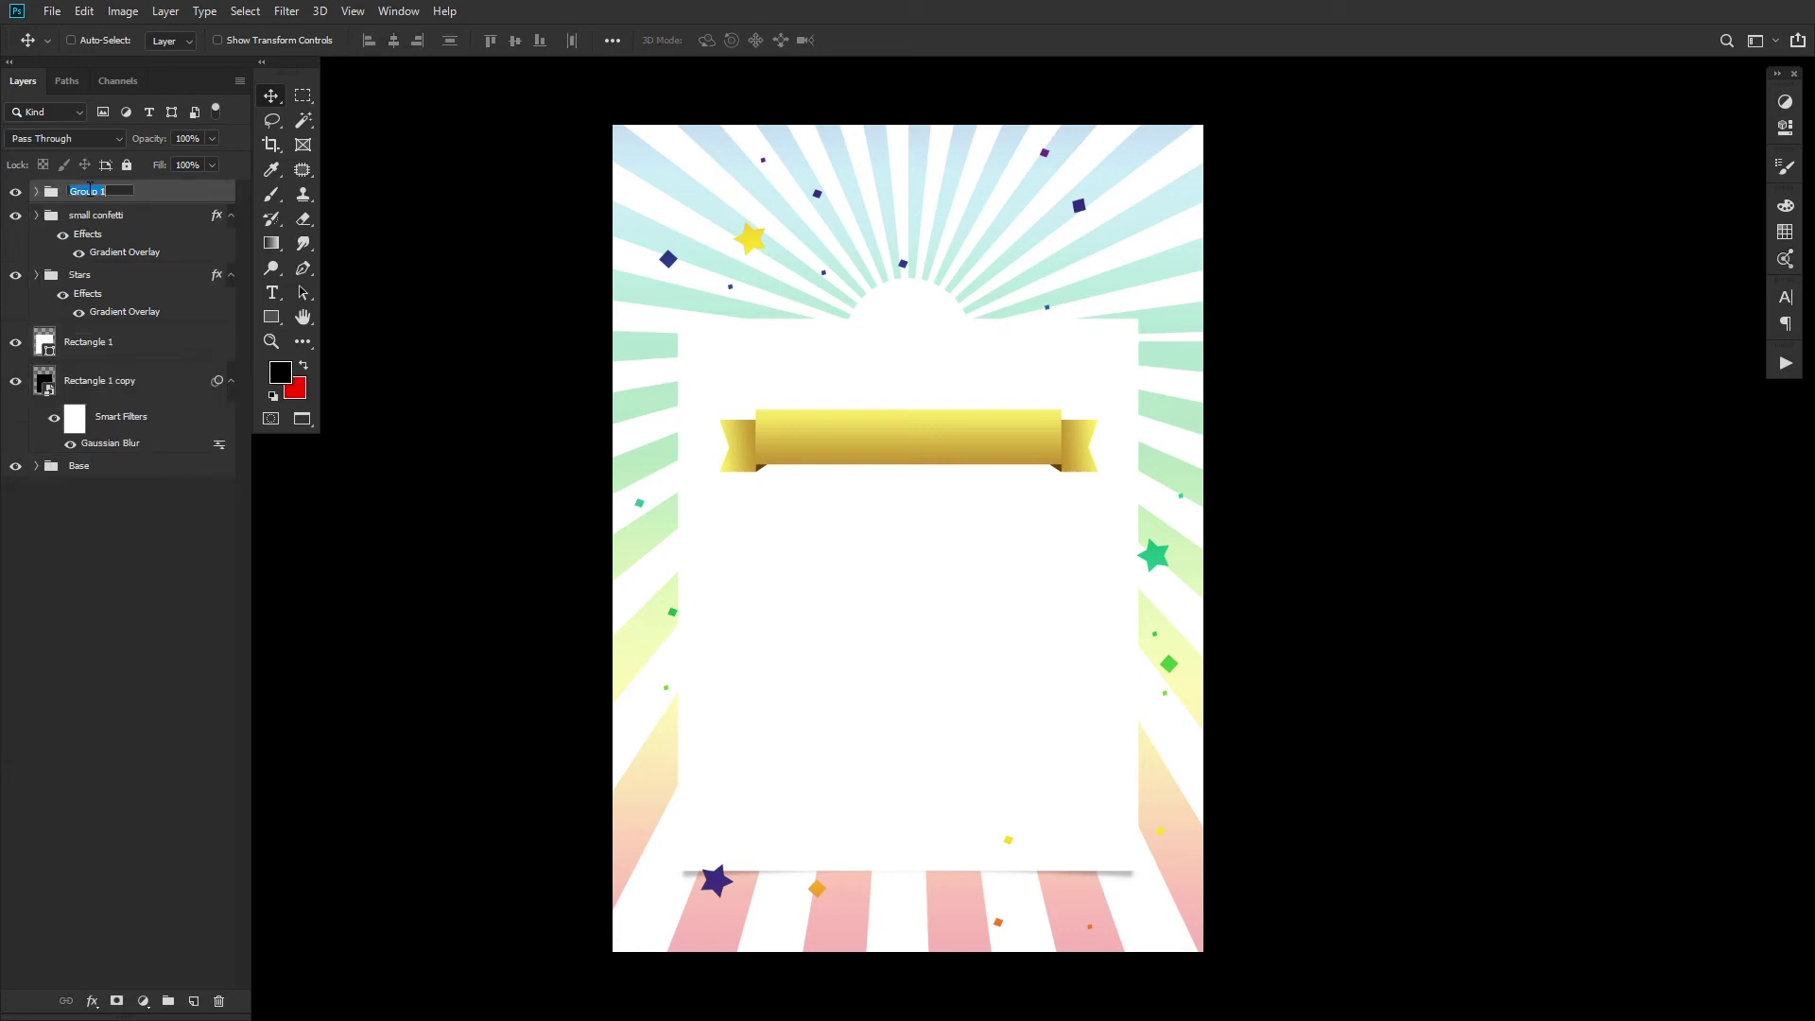
{"action": "key", "text": "Return"}
Step: Draw a small wavy ribbon piece with the Pen tool on a new layer near the middle of the white panel
{"action": "left_click", "coordinate": [303, 271]}
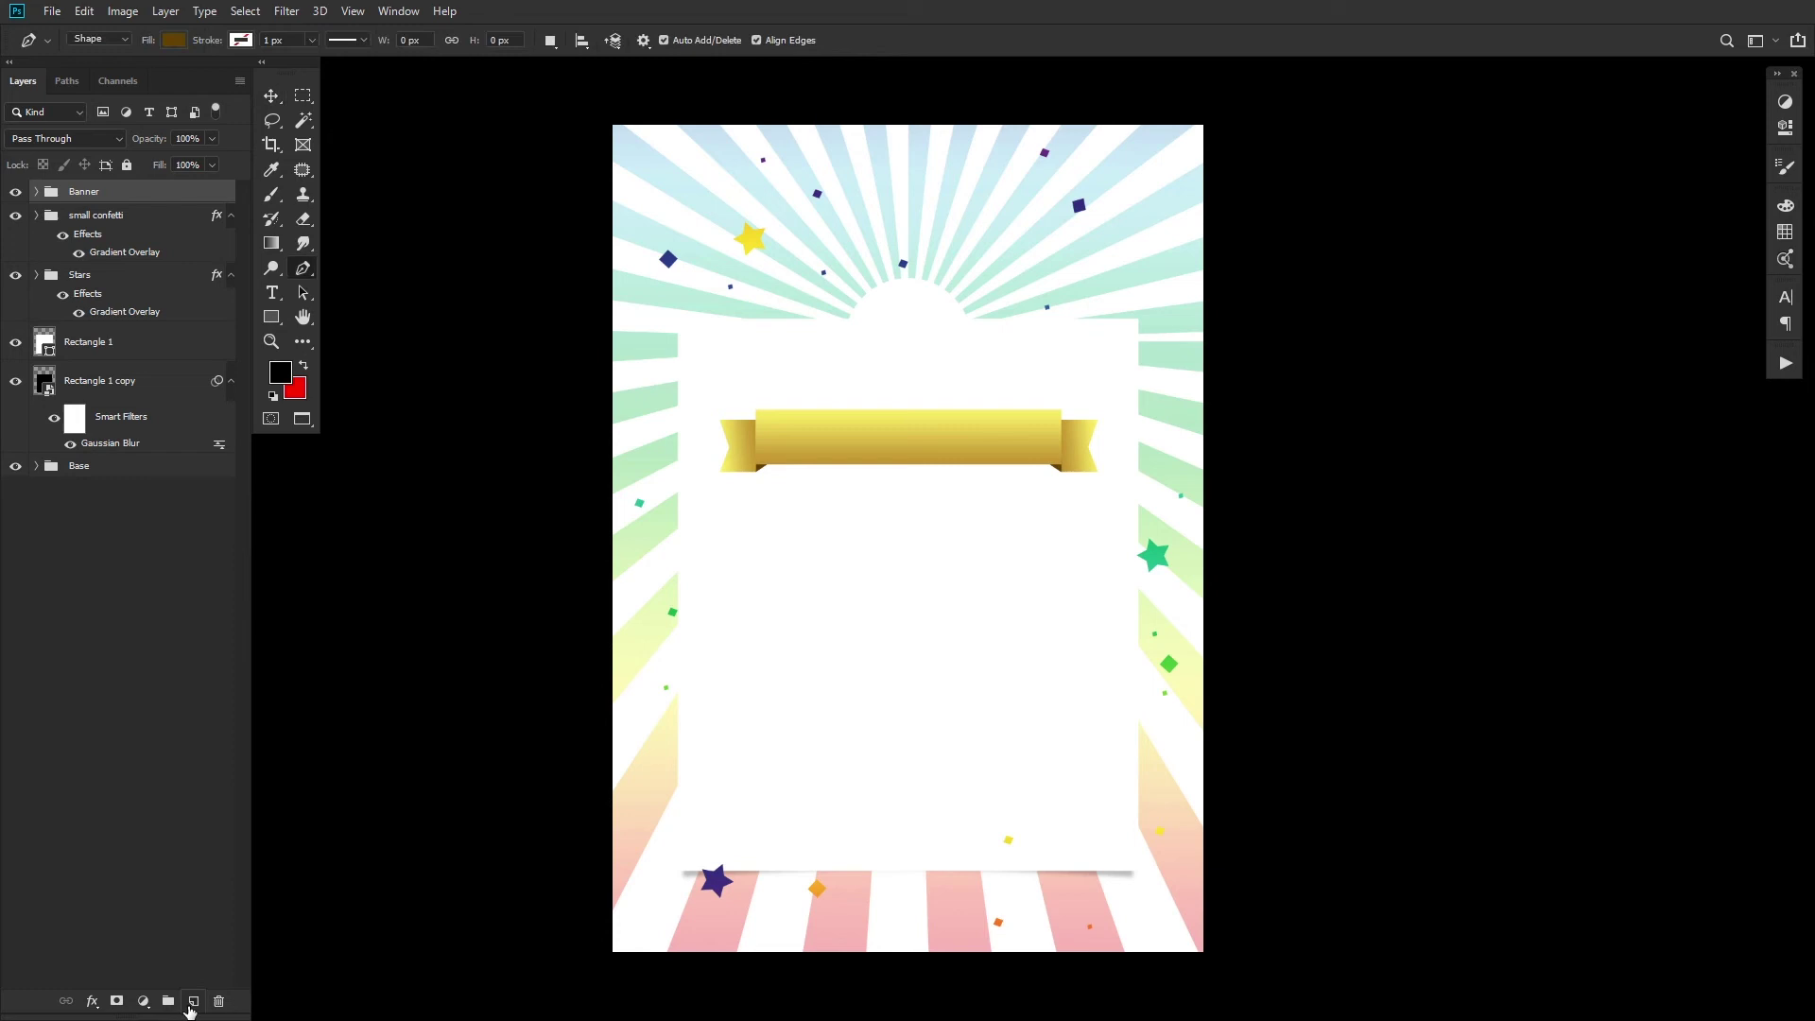
{"action": "left_click", "coordinate": [193, 1001]}
{"action": "left_click", "coordinate": [951, 579]}
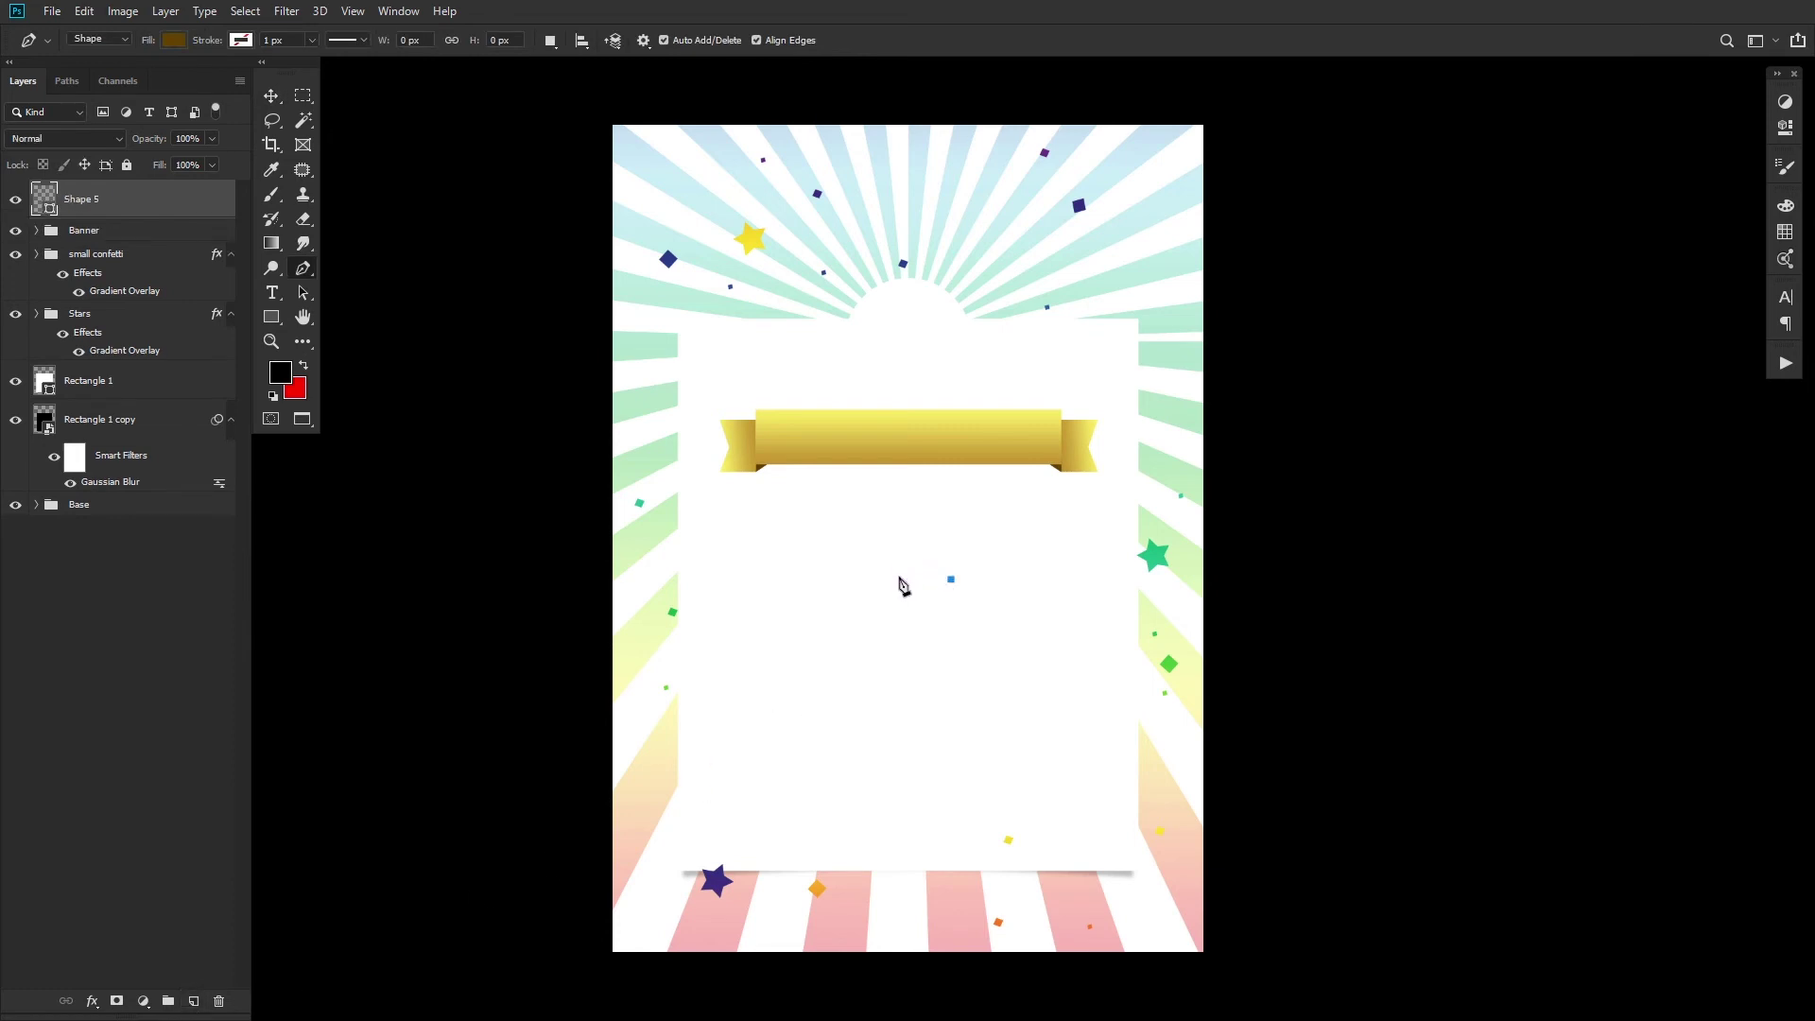
{"action": "left_click_drag", "start_coordinate": [899, 577], "coordinate": [972, 580]}
Step: Apply the gold linear gradient overlay to the wavy ribbon piece
{"action": "left_click", "coordinate": [92, 1002]}
{"action": "left_click", "coordinate": [142, 936]}
{"action": "left_click_drag", "start_coordinate": [707, 448], "coordinate": [621, 435]}
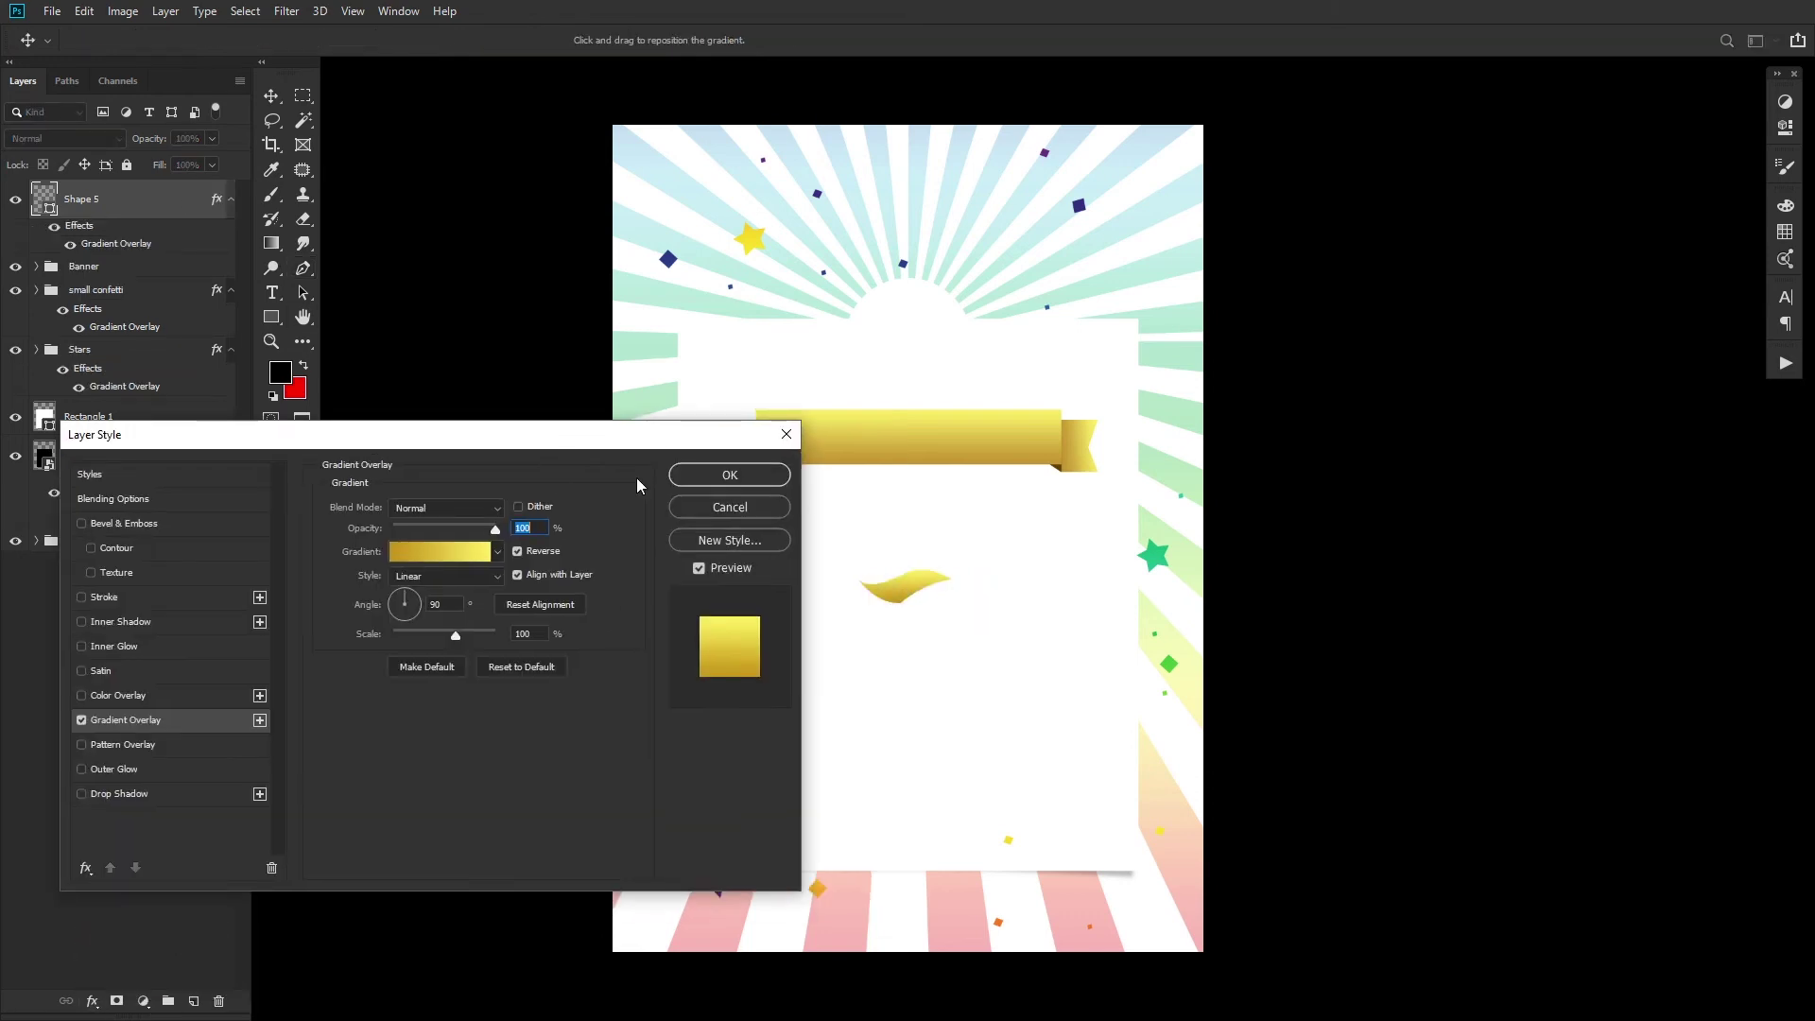
{"action": "left_click", "coordinate": [712, 480]}
Step: Duplicate the ribbon piece beneath the original, flip the copy vertically, rotate it to about -152.5° and join it to the original's right end
{"action": "key", "text": "ctrl+j"}
{"action": "key", "text": "ctrl+t"}
{"action": "right_click", "coordinate": [960, 588]}
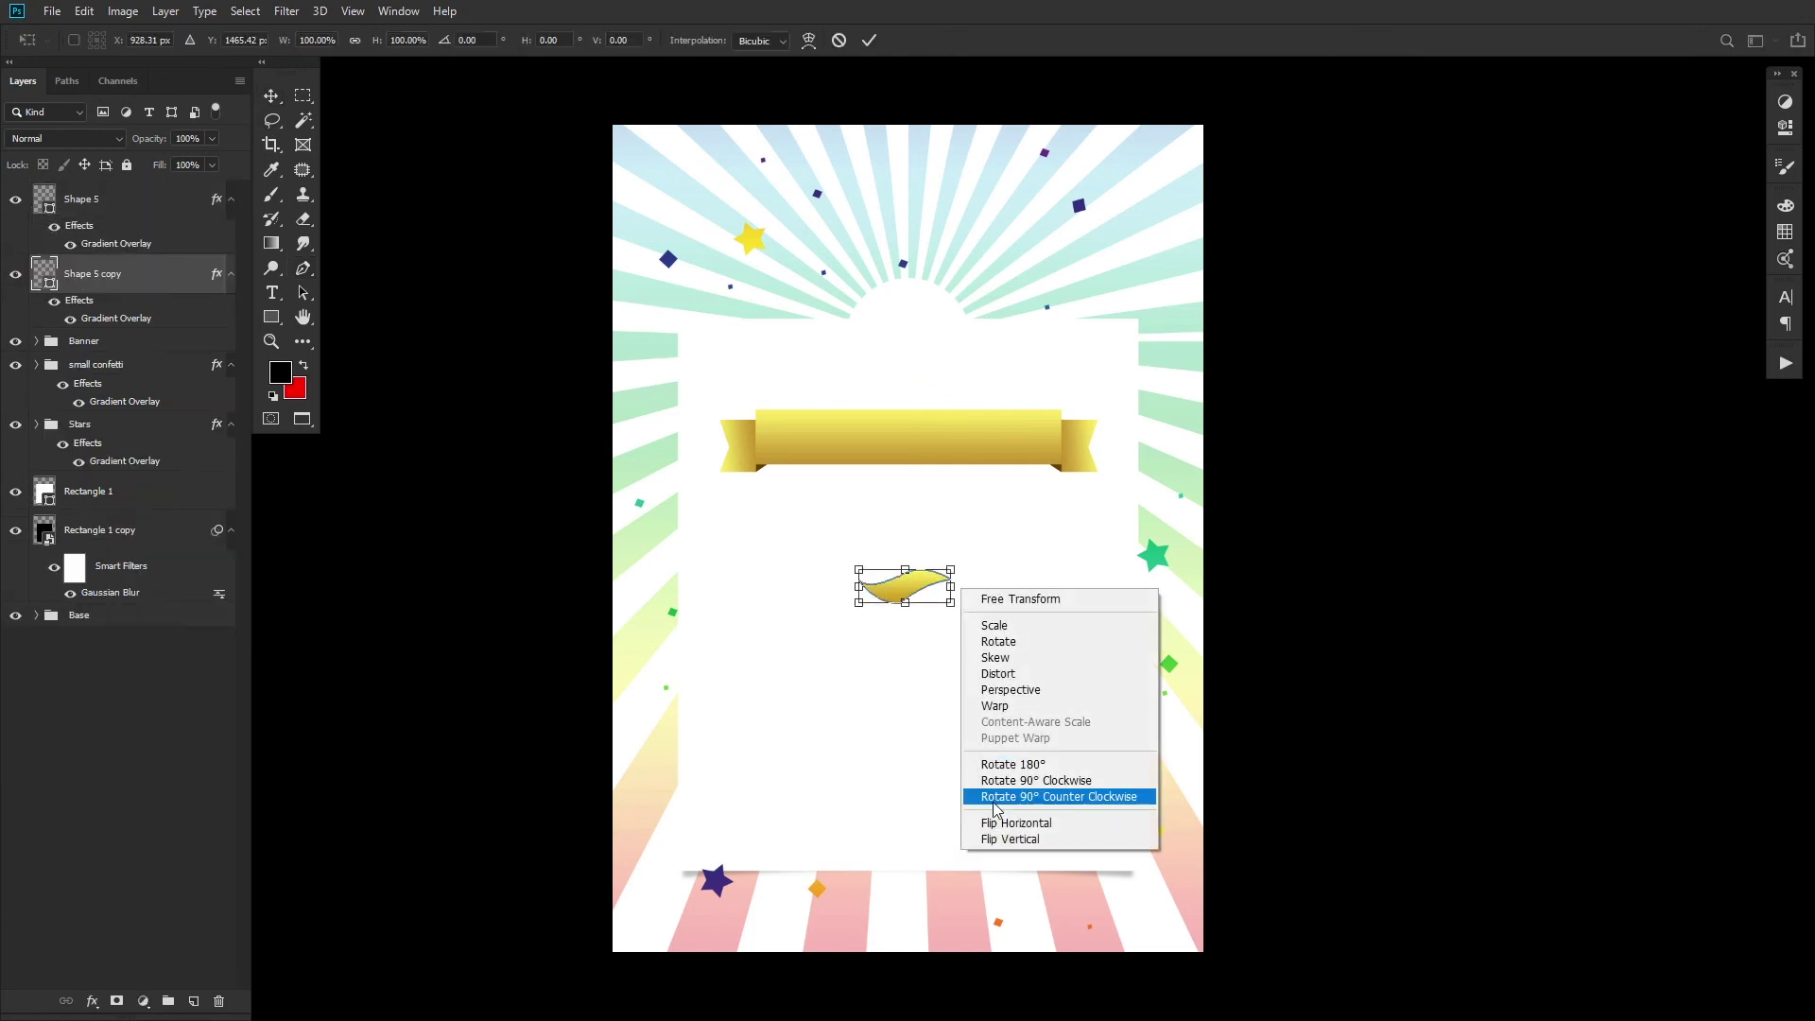
{"action": "left_click", "coordinate": [1002, 839]}
{"action": "left_click_drag", "start_coordinate": [977, 603], "coordinate": [989, 590]}
{"action": "left_click_drag", "start_coordinate": [1074, 653], "coordinate": [1031, 695]}
{"action": "left_click_drag", "start_coordinate": [980, 588], "coordinate": [970, 595]}
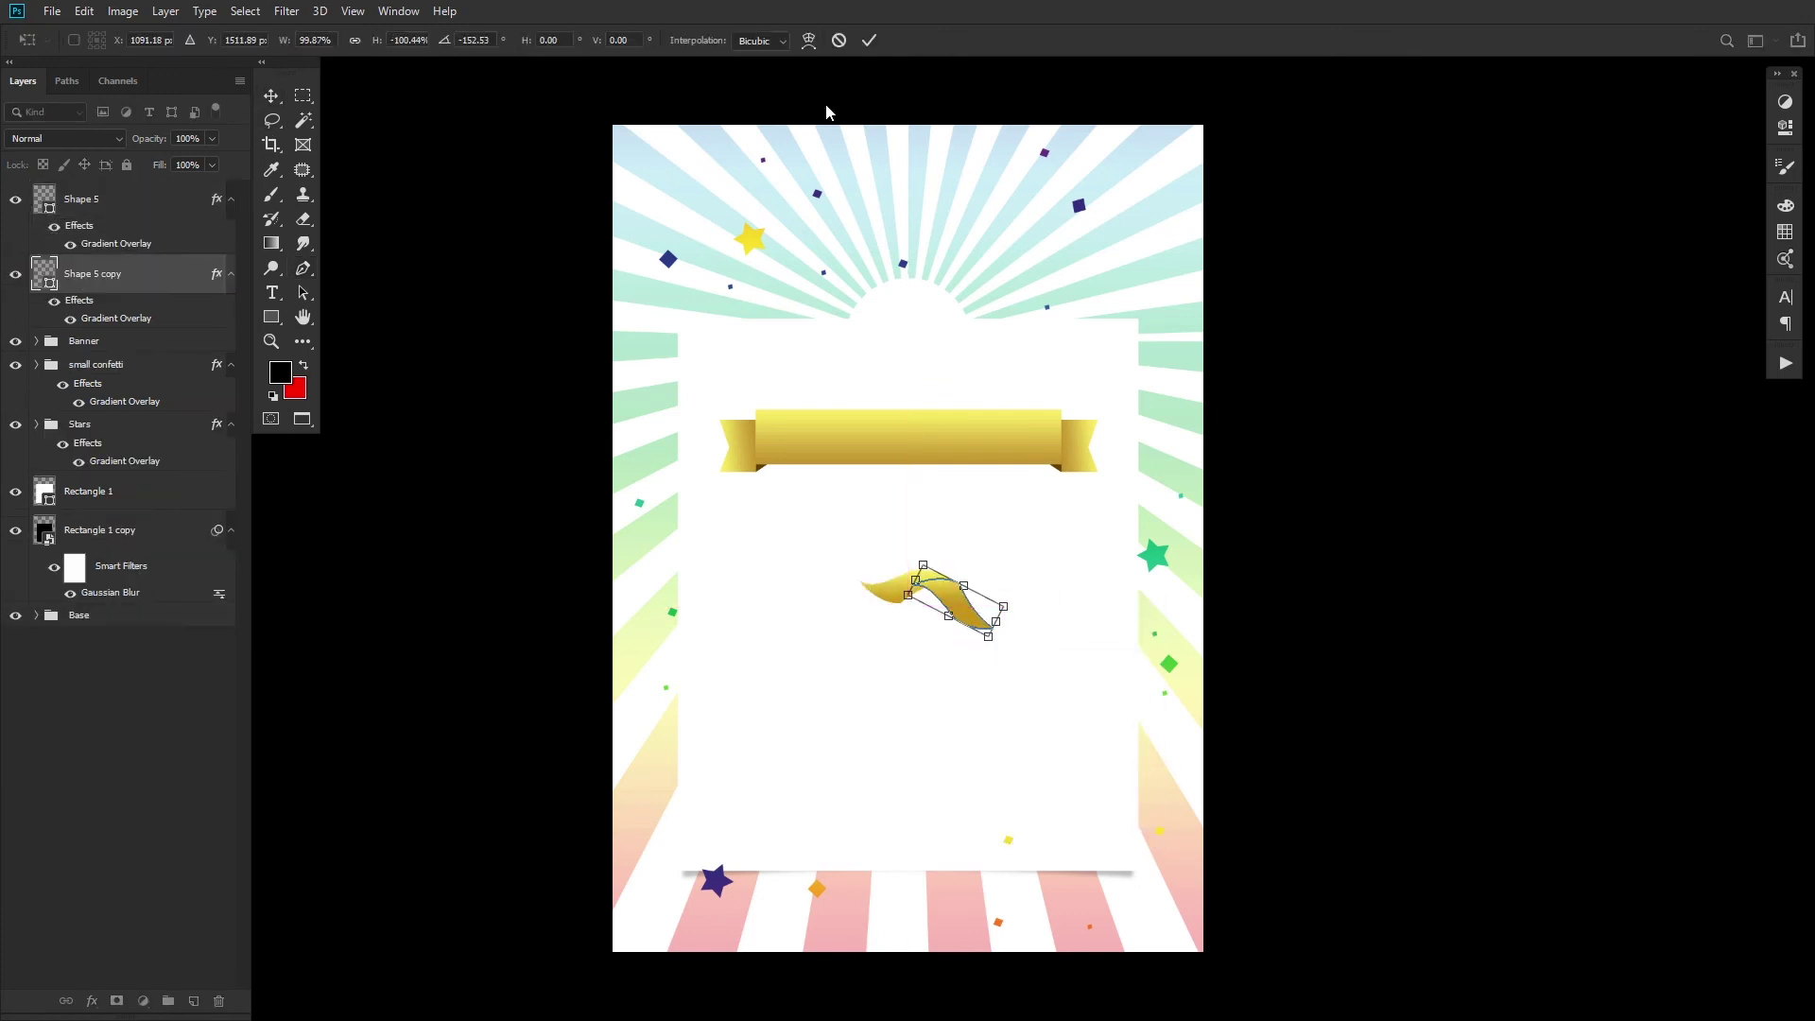
{"action": "left_click", "coordinate": [868, 40]}
Step: Switch the gradient direction of the second ribbon piece and nudge it into line with the first
{"action": "double_click", "coordinate": [131, 321]}
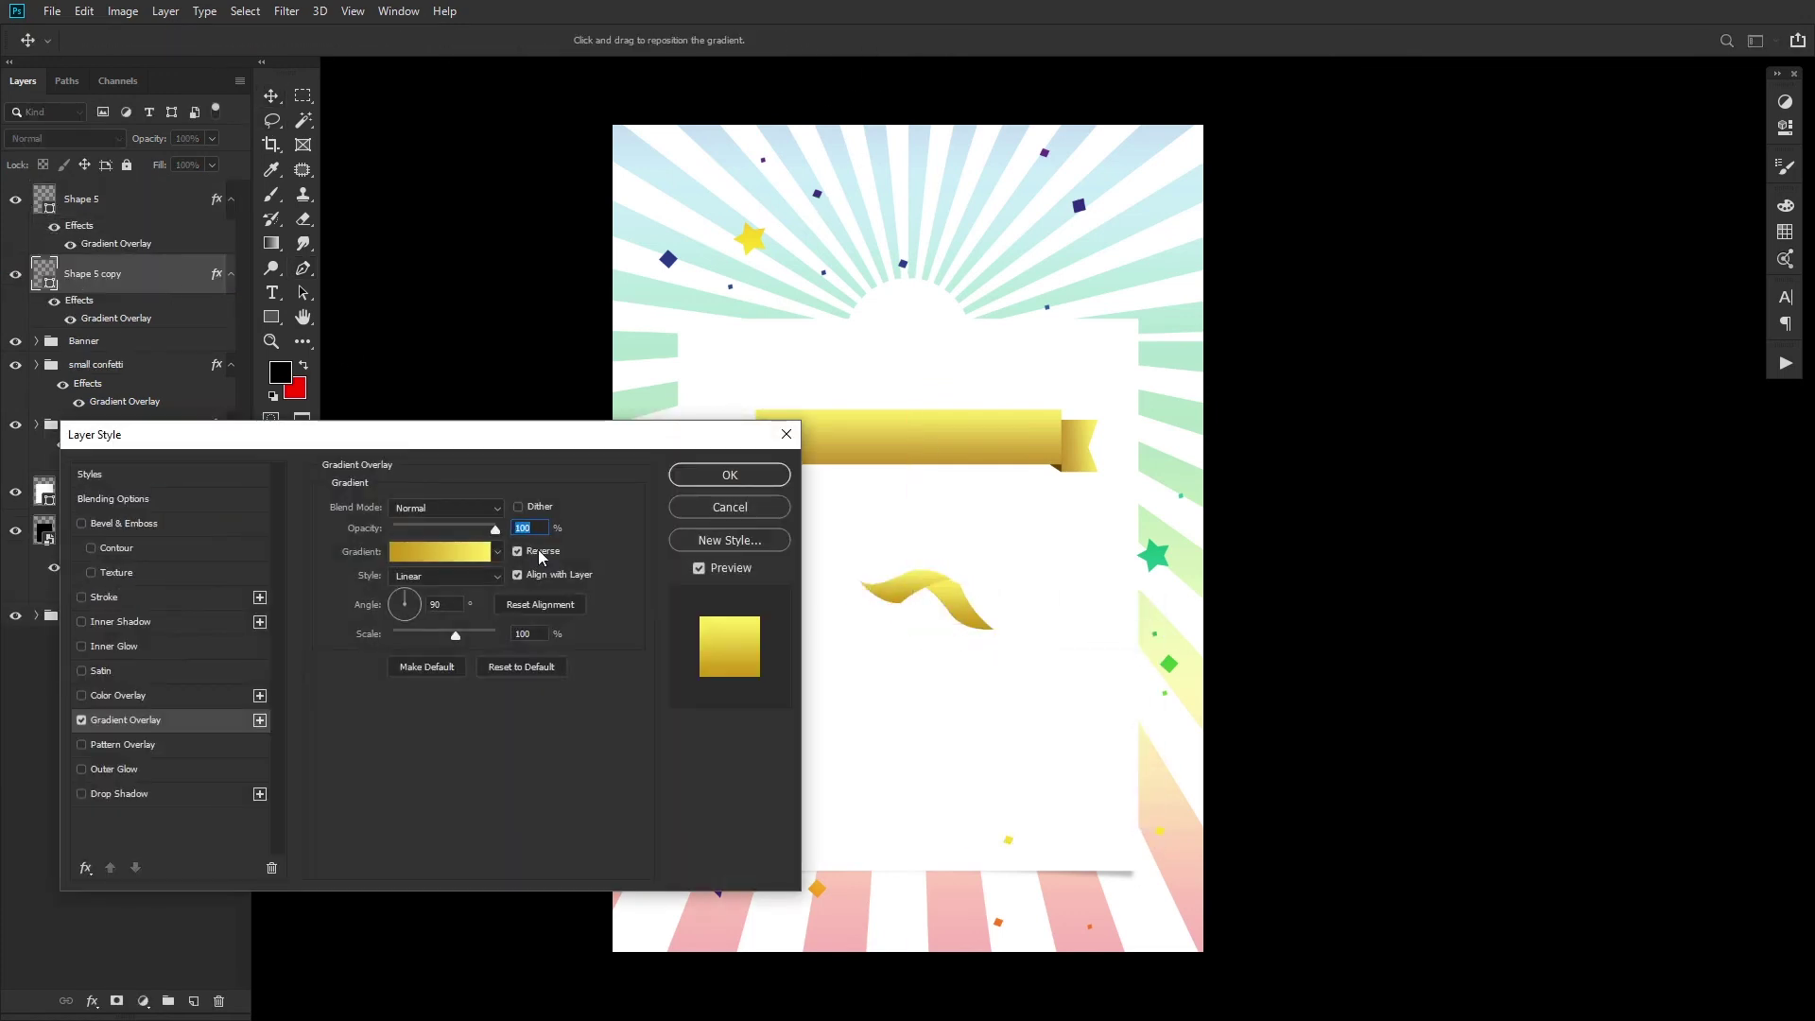
{"action": "left_click", "coordinate": [747, 478]}
{"action": "left_click_drag", "start_coordinate": [968, 615], "coordinate": [960, 614]}
{"action": "left_click", "coordinate": [280, 40]}
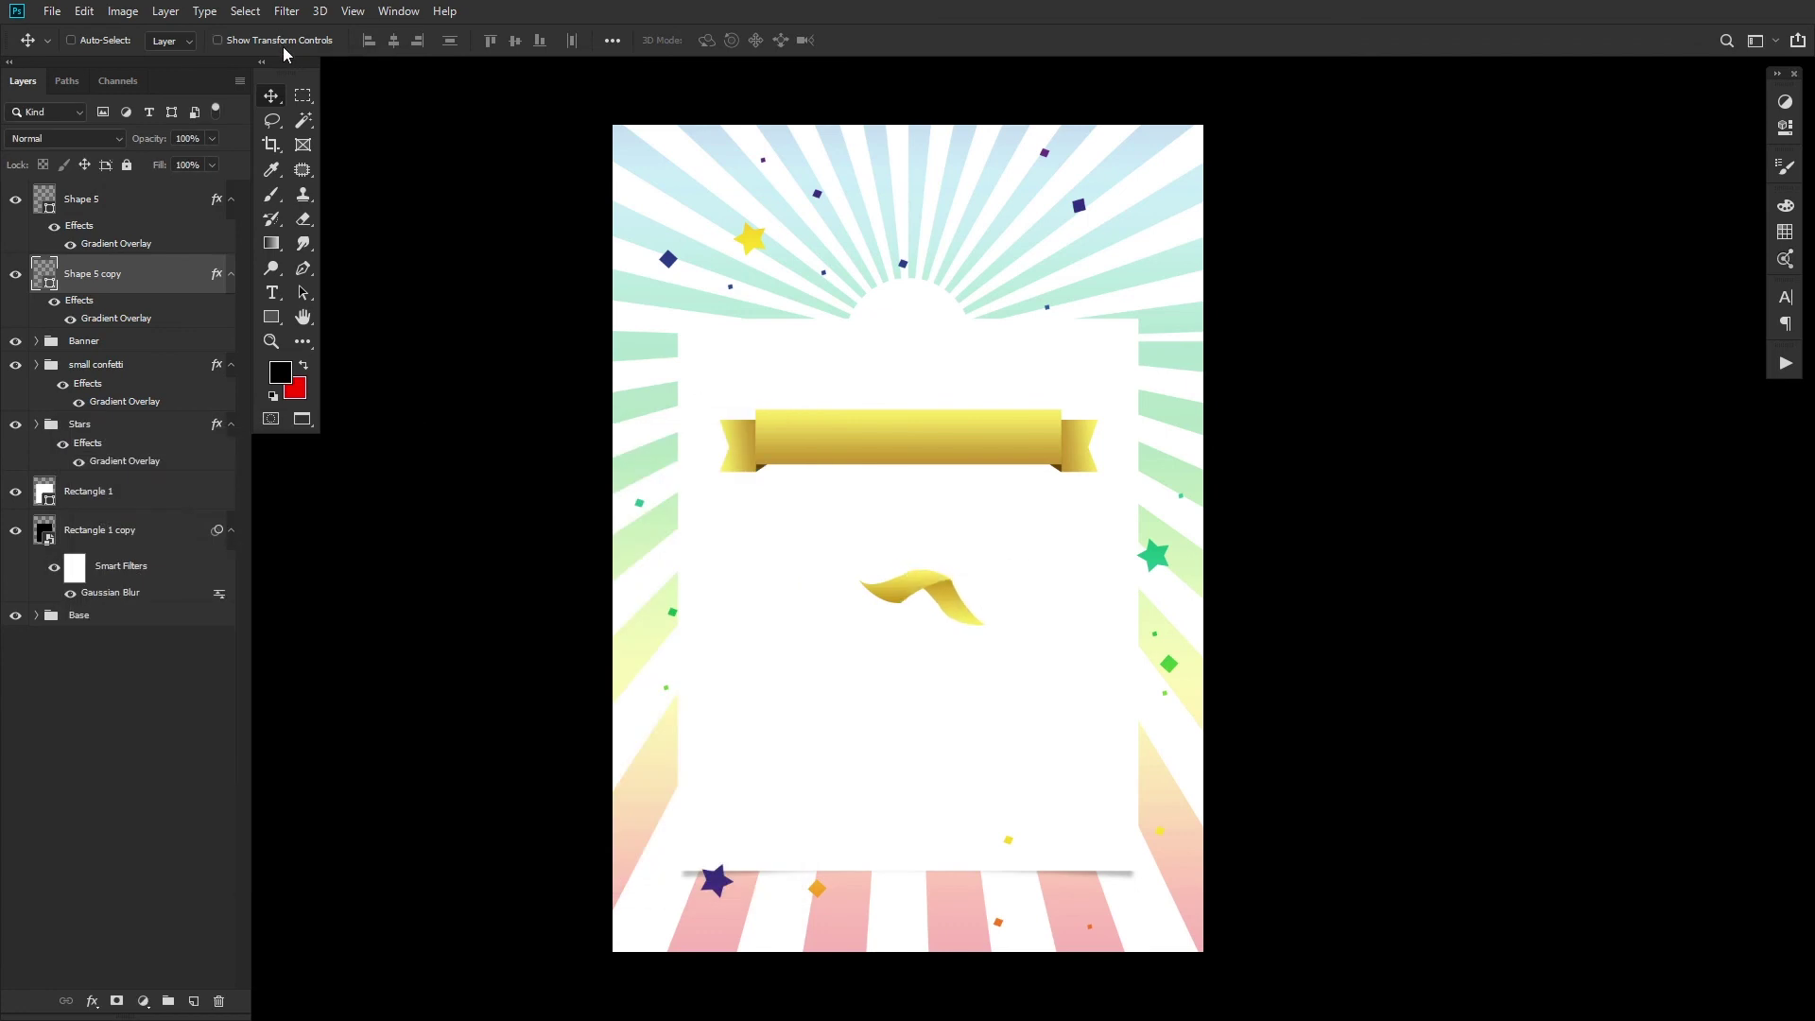
Step: Duplicate the second ribbon piece beneath itself, flip the copy horizontally, rotate it and attach it to the second piece's lower end
{"action": "left_click_drag", "start_coordinate": [154, 283], "coordinate": [159, 324]}
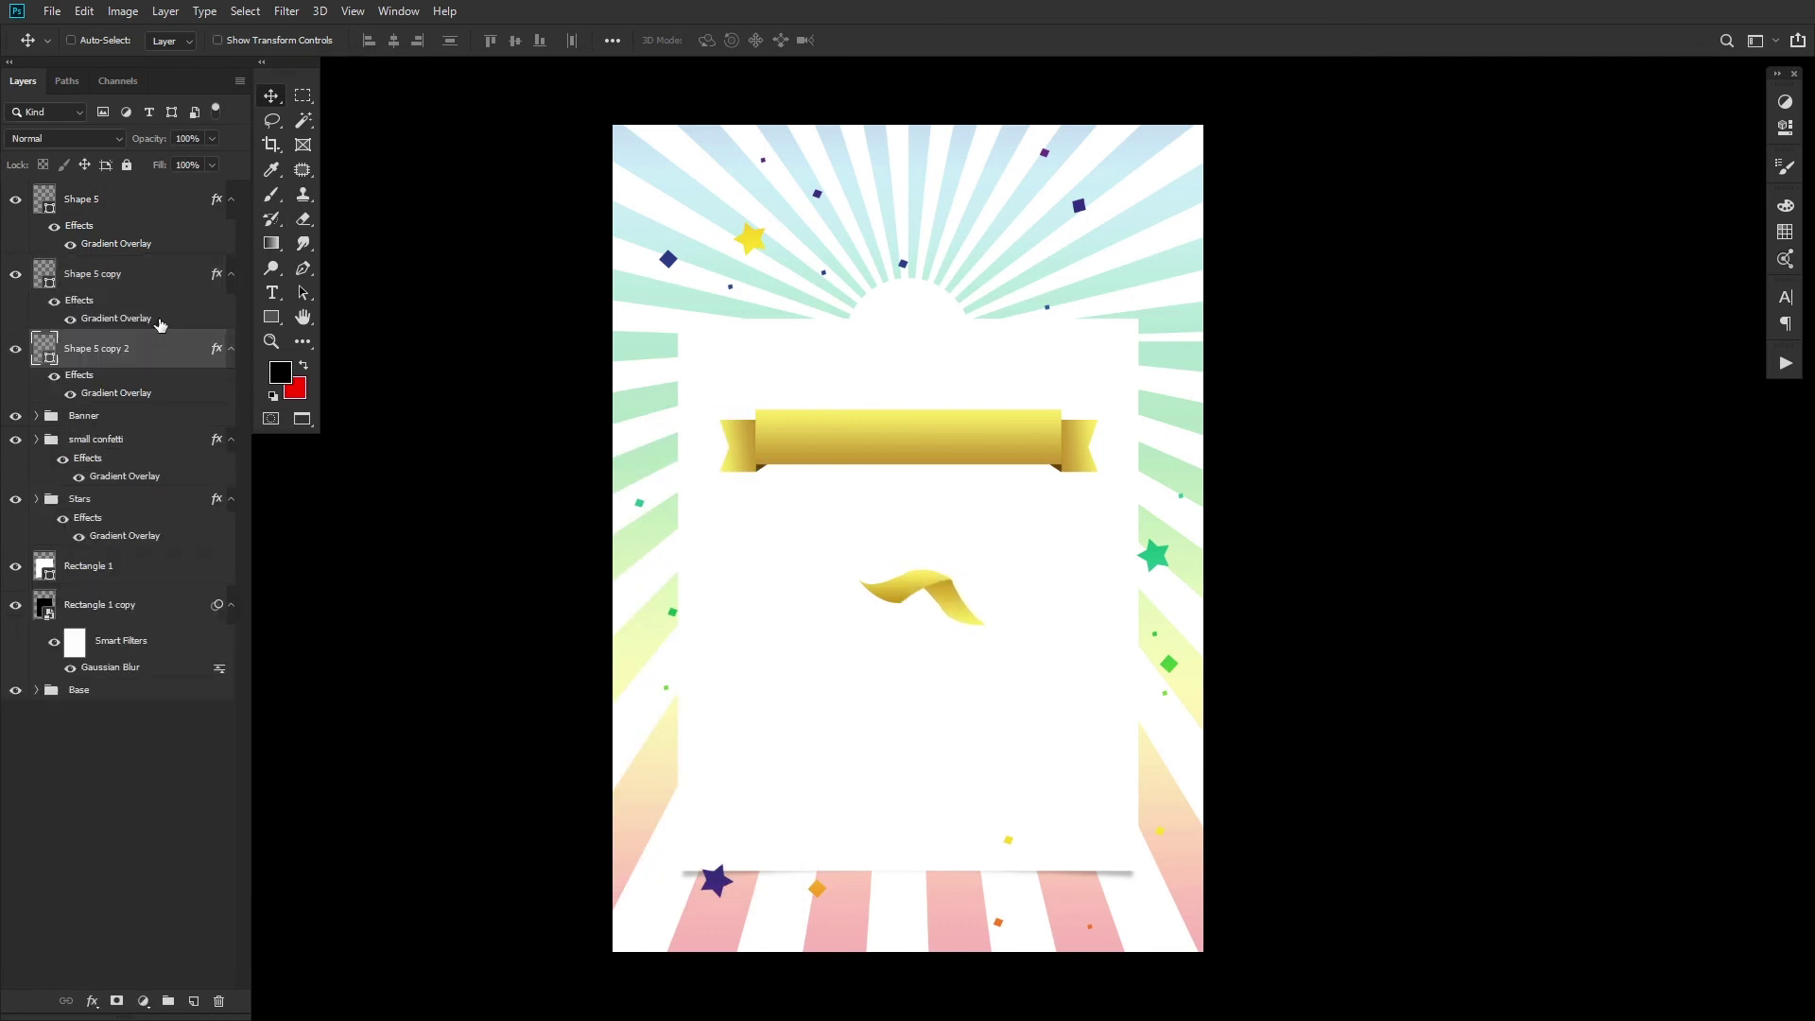
{"action": "left_click", "coordinate": [278, 42]}
{"action": "right_click", "coordinate": [993, 597]}
{"action": "left_click", "coordinate": [1040, 831]}
{"action": "mouse_move", "coordinate": [977, 640]}
{"action": "left_mouse_down"}
{"action": "mouse_move", "coordinate": [911, 637]}
{"action": "mouse_move", "coordinate": [984, 630]}
{"action": "left_mouse_up"}
{"action": "left_click_drag", "start_coordinate": [1061, 669], "coordinate": [1083, 606]}
{"action": "left_click_drag", "start_coordinate": [994, 622], "coordinate": [1014, 611]}
{"action": "left_click", "coordinate": [869, 41]}
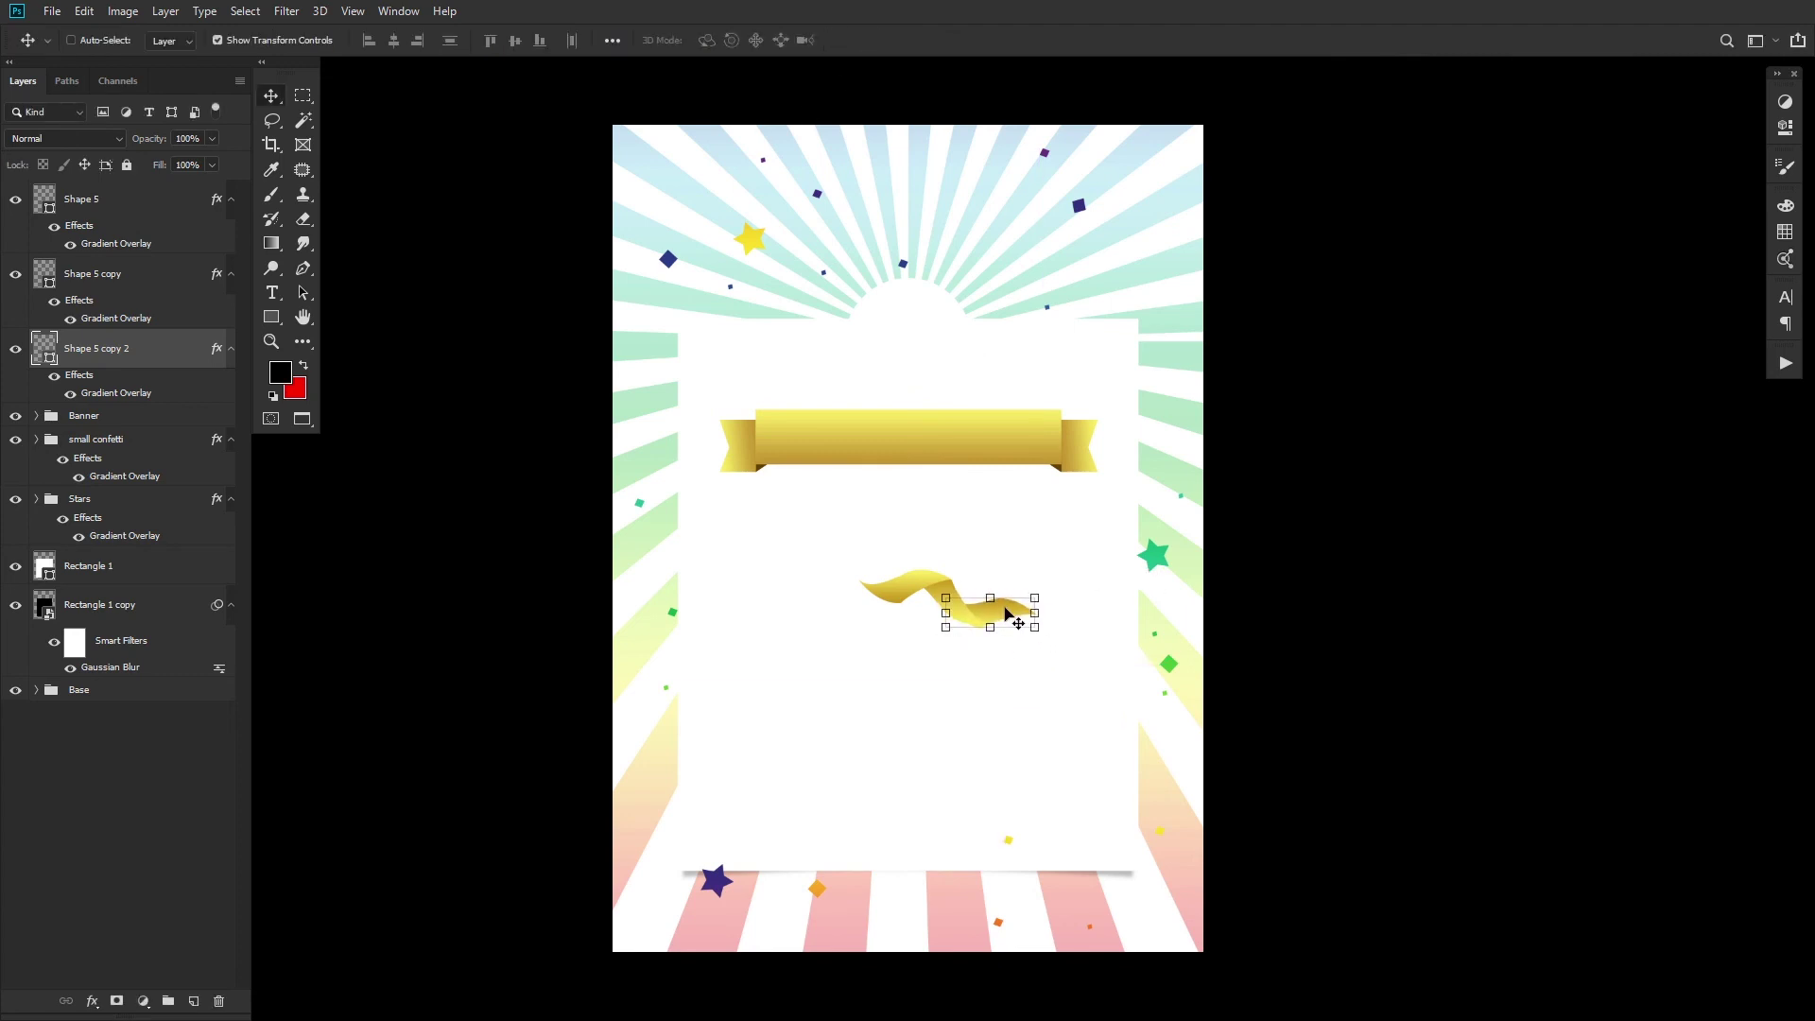
Step: Switch the gradient direction of the third ribbon piece and nudge it to meet the second piece
{"action": "double_click", "coordinate": [129, 397]}
{"action": "left_click", "coordinate": [548, 555]}
{"action": "left_click", "coordinate": [729, 475]}
{"action": "left_click_drag", "start_coordinate": [1012, 610], "coordinate": [1017, 613]}
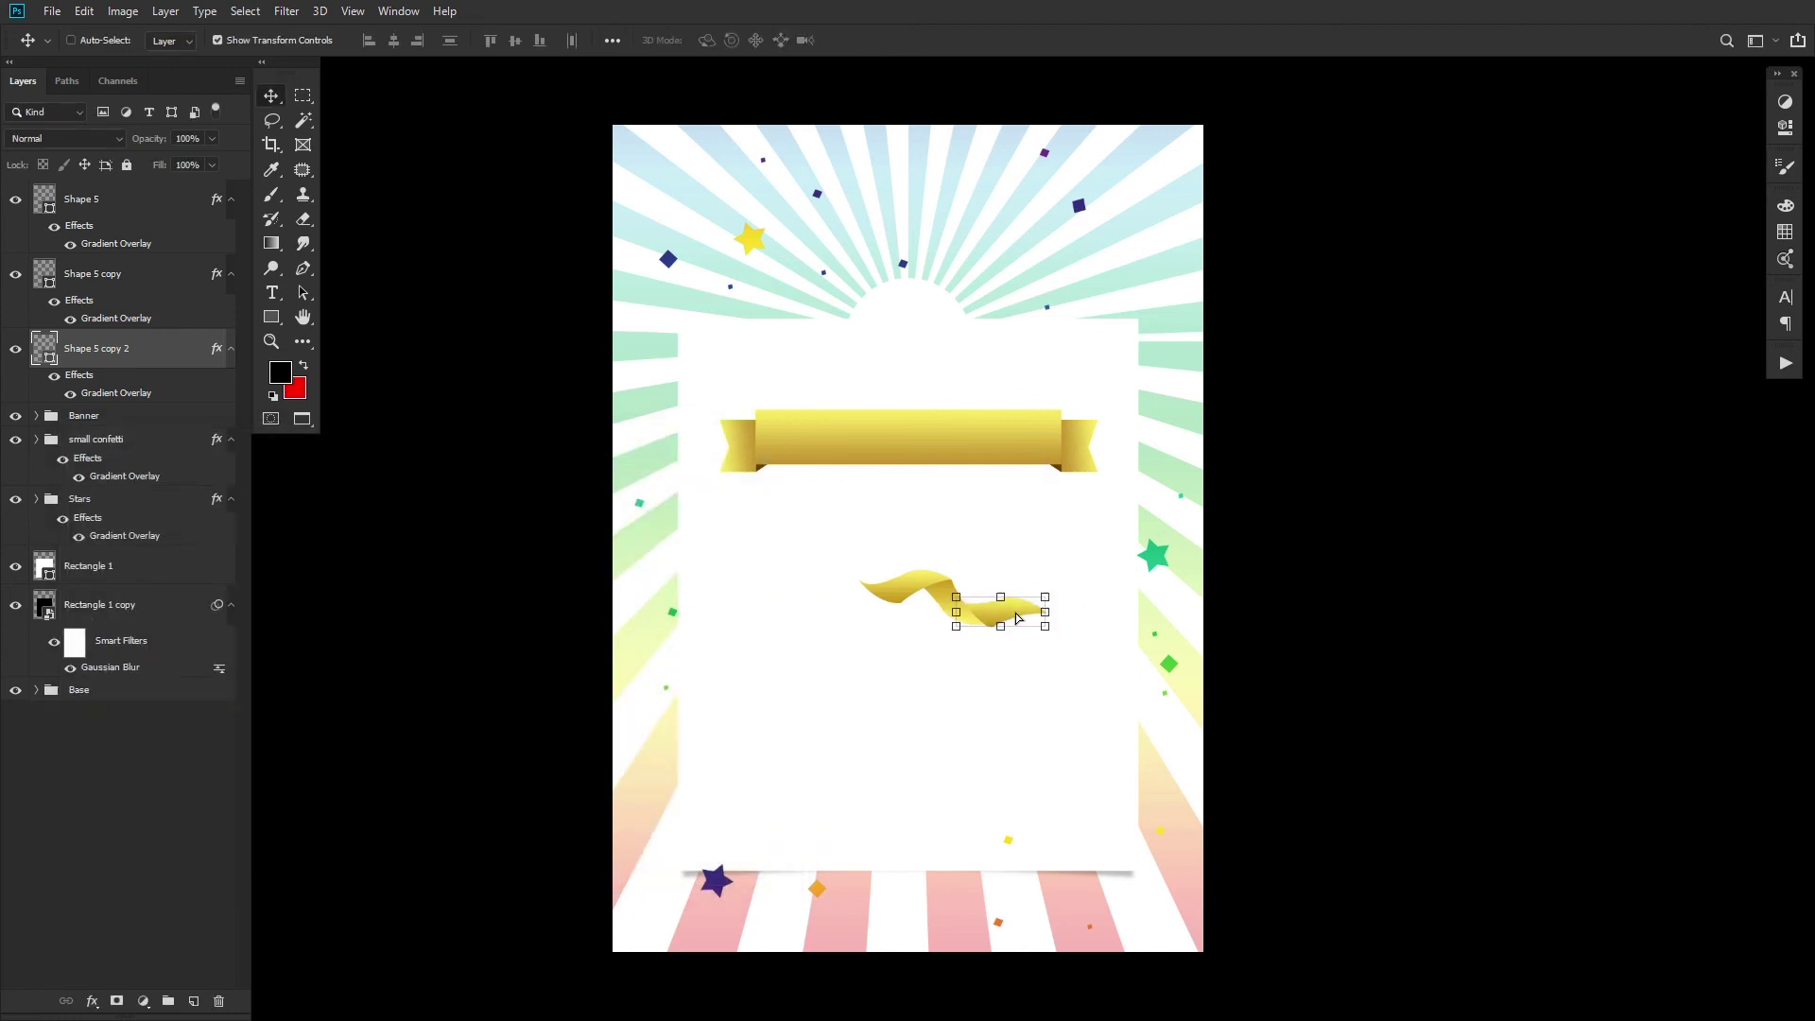
Step: Group the three ribbon pieces and name the group Ribbon small
{"action": "left_click", "coordinate": [132, 198], "text": "shift"}
{"action": "key", "text": "ctrl+g"}
{"action": "double_click", "coordinate": [96, 191]}
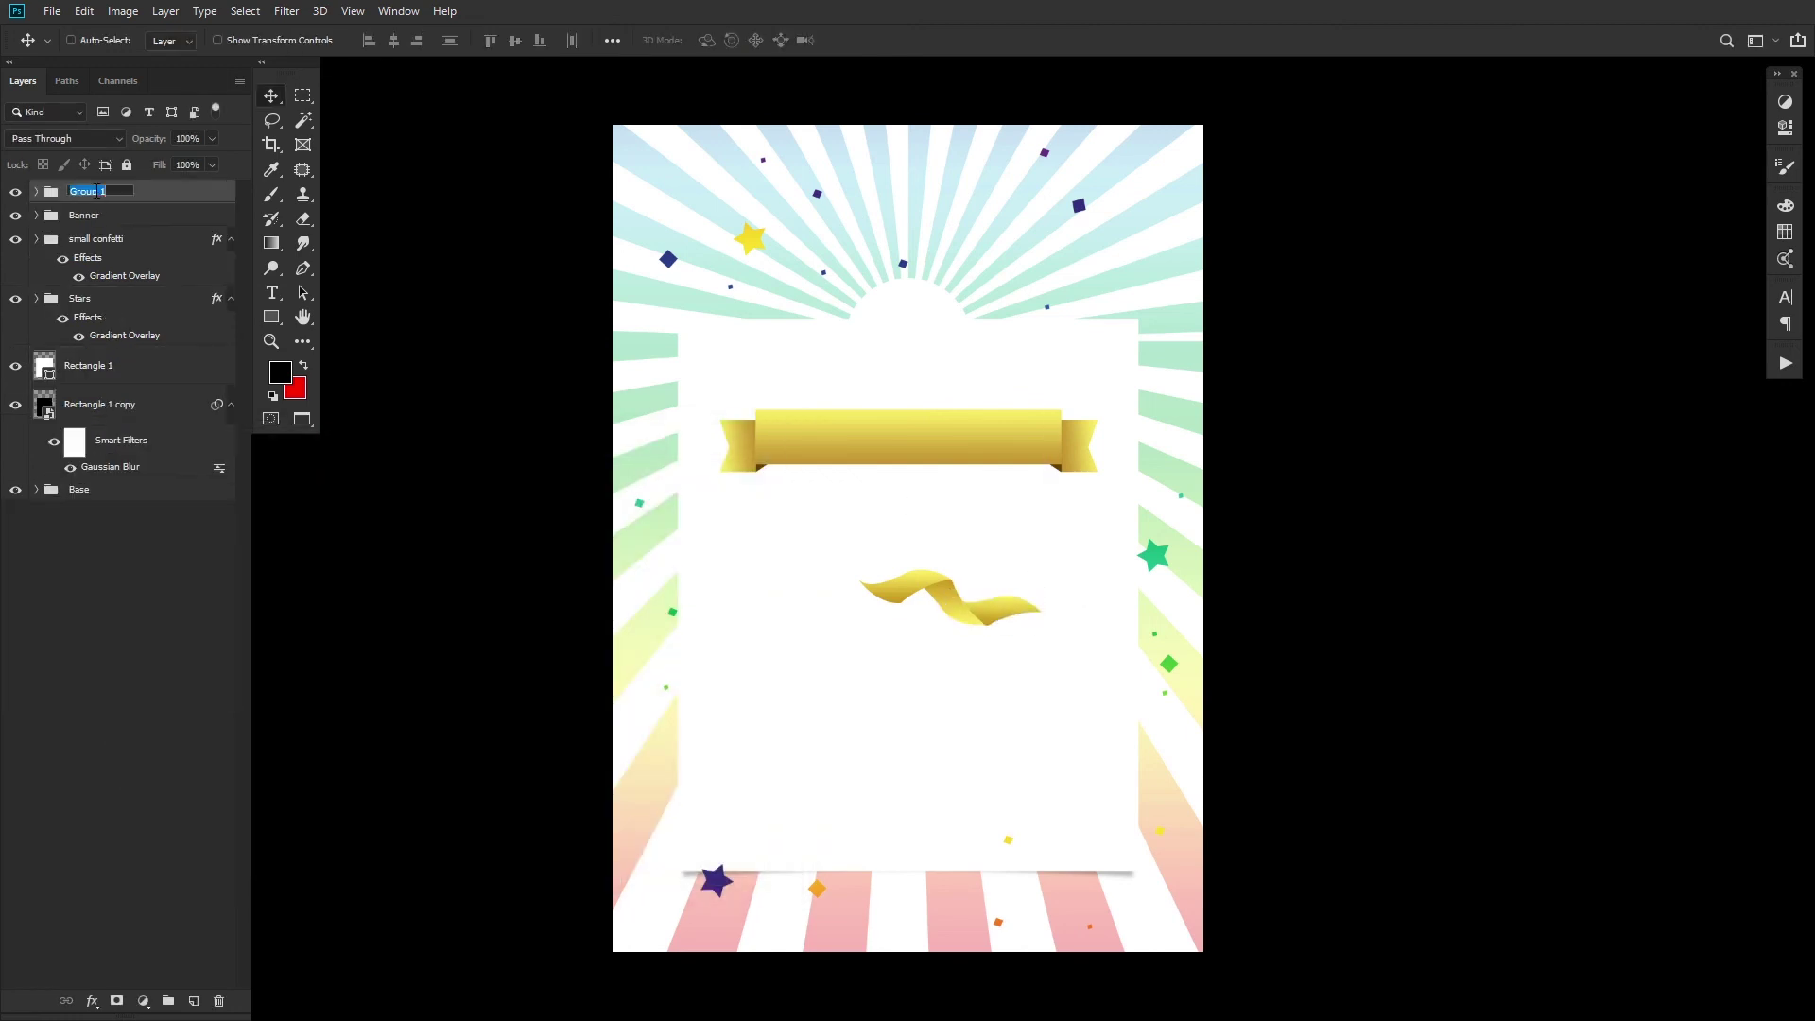
{"action": "type", "text": "Ribbon small"}
{"action": "key", "text": "Return"}
Step: Rotate the small ribbon and place it across the poster's right edge, and put a flipped, rotated copy near the upper-left yellow star
{"action": "key", "text": "ctrl+t"}
{"action": "mouse_move", "coordinate": [1063, 633]}
{"action": "left_mouse_down"}
{"action": "mouse_move", "coordinate": [1002, 491]}
{"action": "mouse_move", "coordinate": [962, 540]}
{"action": "mouse_move", "coordinate": [1078, 628]}
{"action": "left_mouse_up"}
{"action": "key", "text": "Return"}
{"action": "key", "text": "ctrl+t"}
{"action": "left_click", "coordinate": [868, 40]}
{"action": "key", "text": "ctrl+t"}
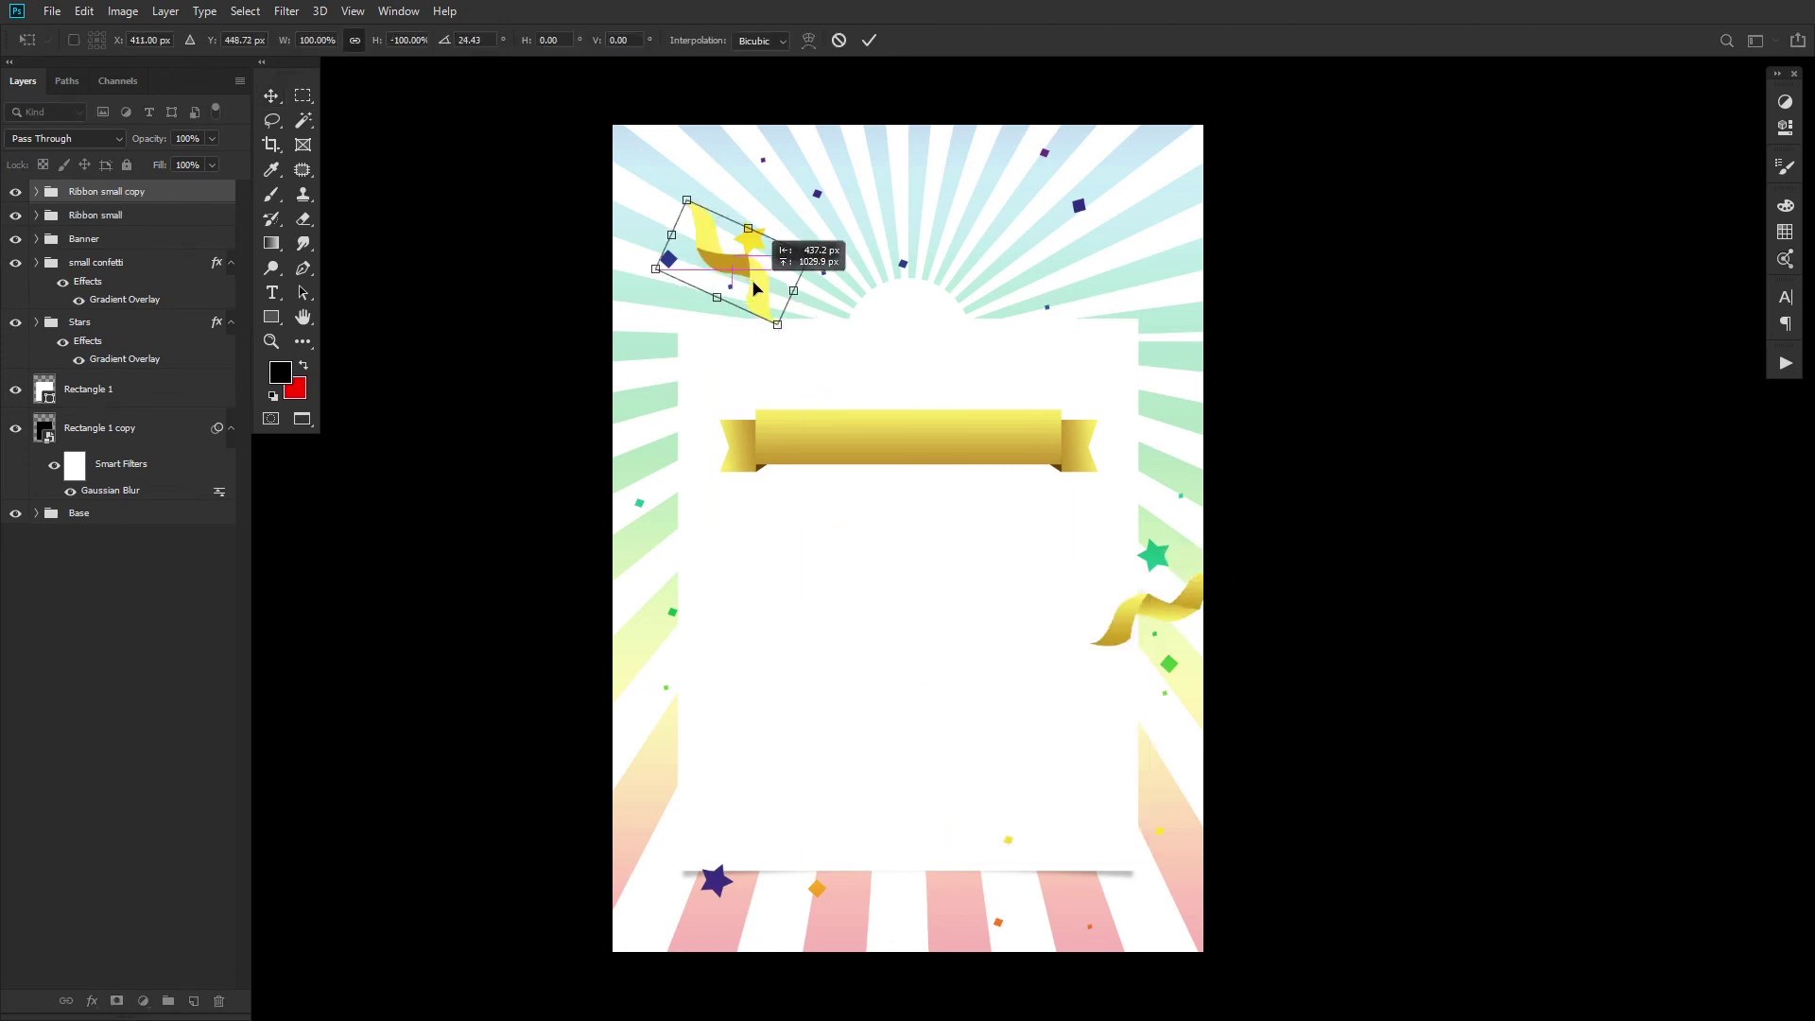
{"action": "left_click", "coordinate": [868, 41]}
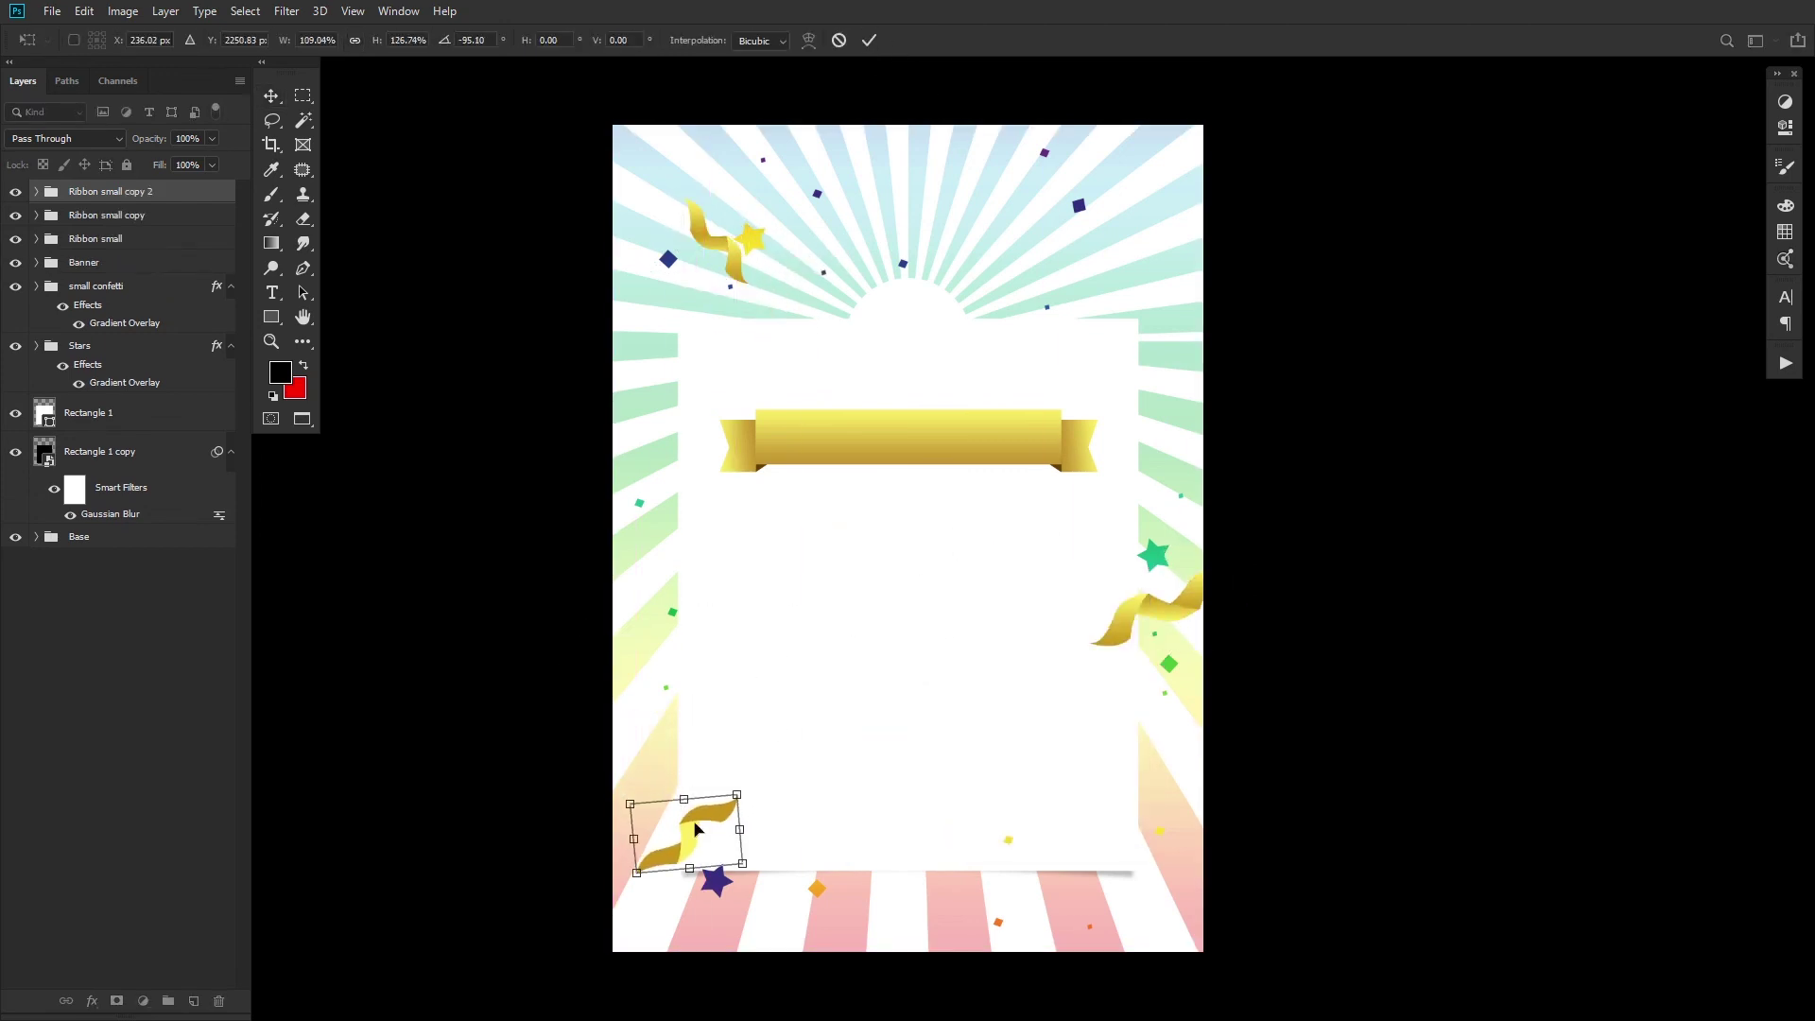